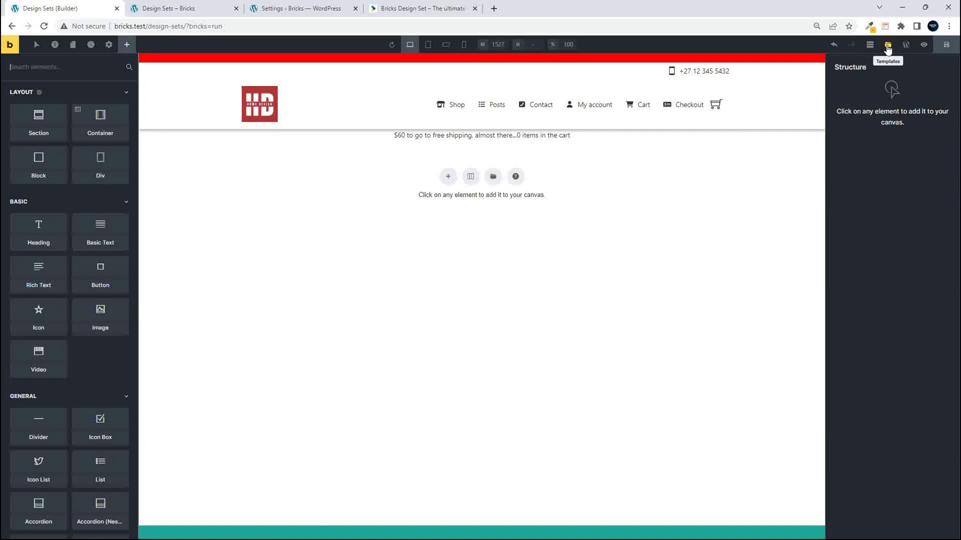
Step: Open the template library and browse the Community Templates
click(493, 176)
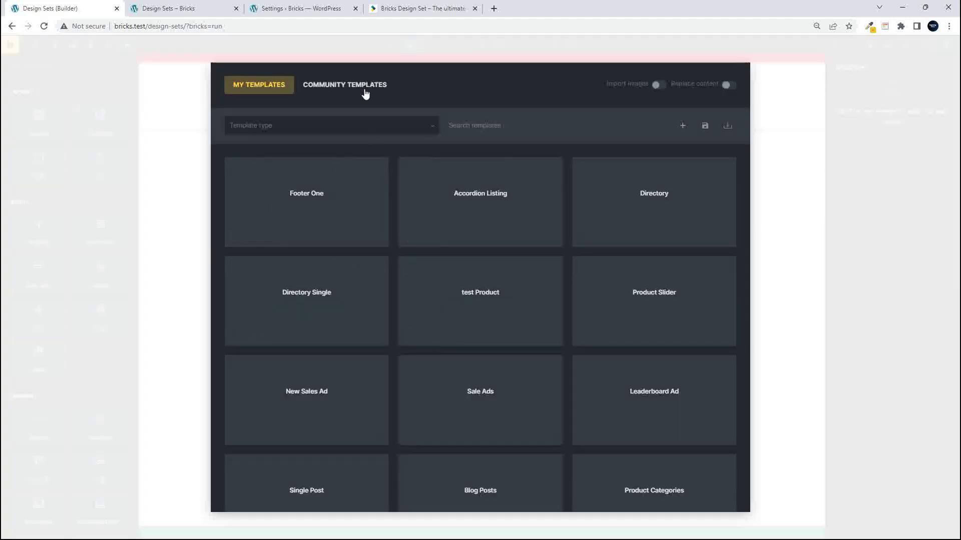
click(355, 87)
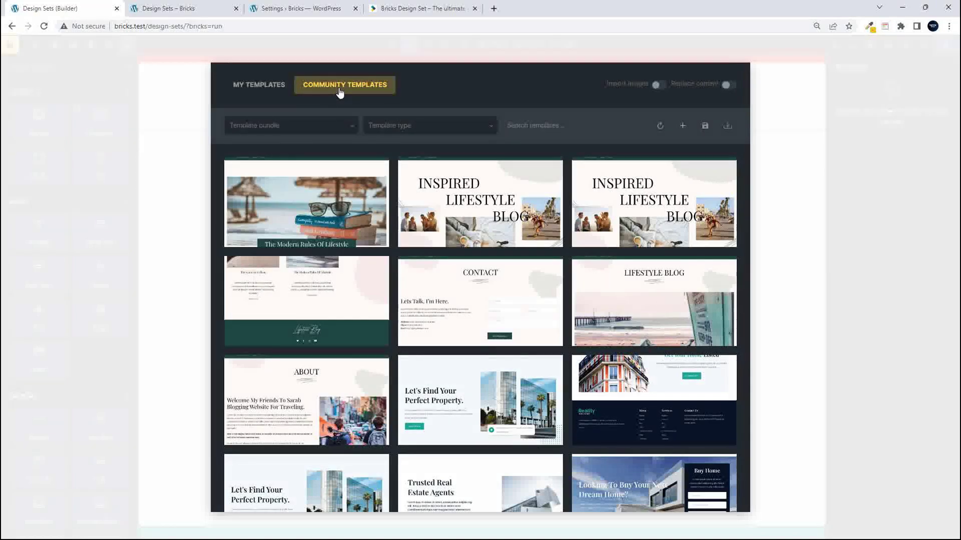
scroll(413, 238, down, 10)
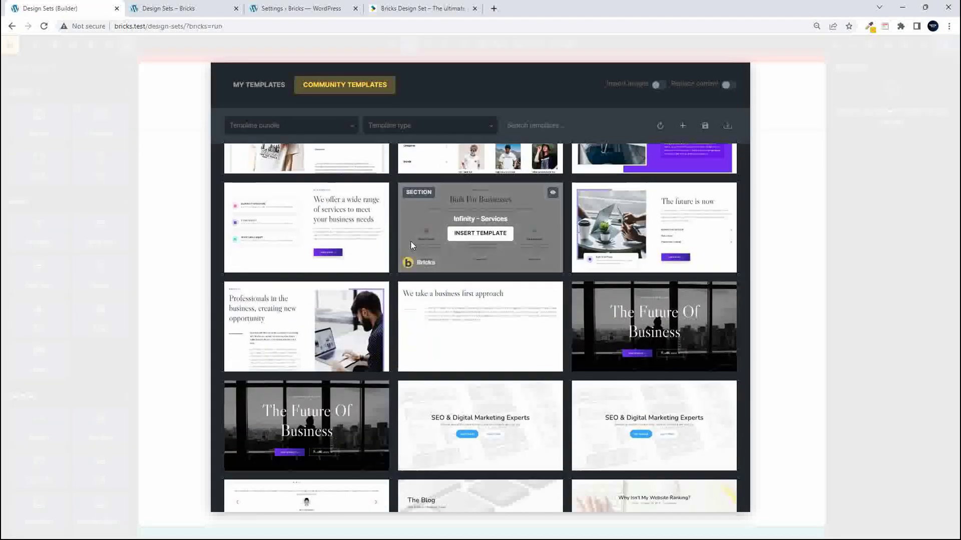
scroll(411, 244, down, 20)
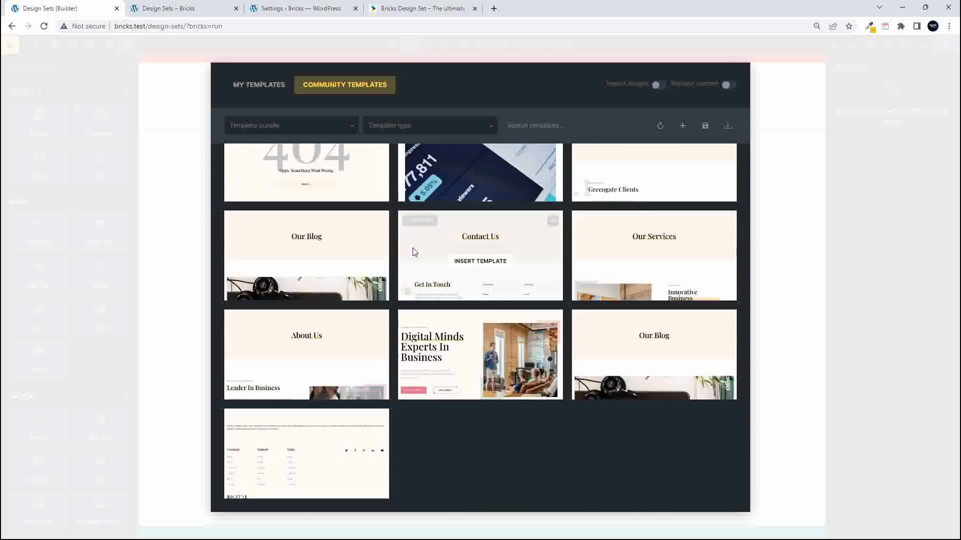
scroll(415, 252, up, 20)
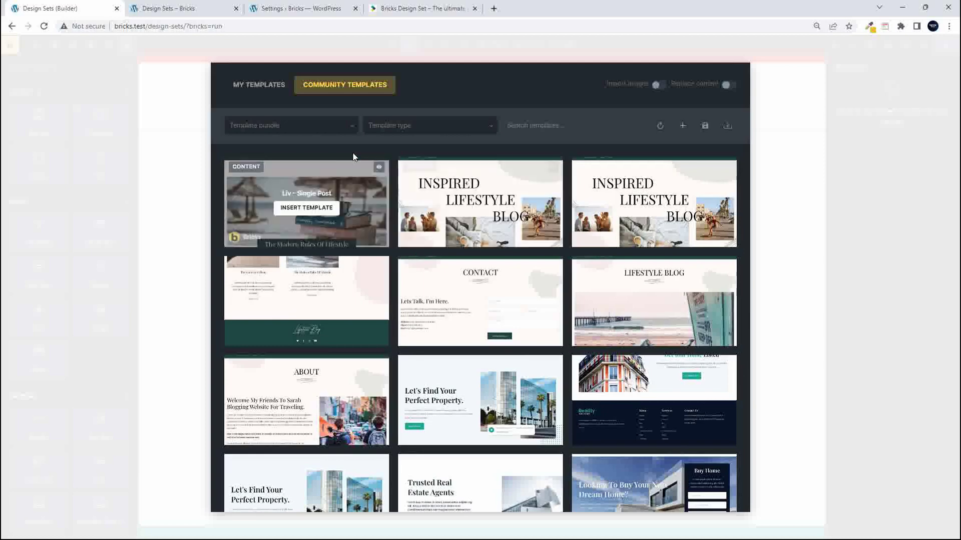
Step: Filter the templates to Section type and insert 'Infinity - Our Ranges'
click(326, 130)
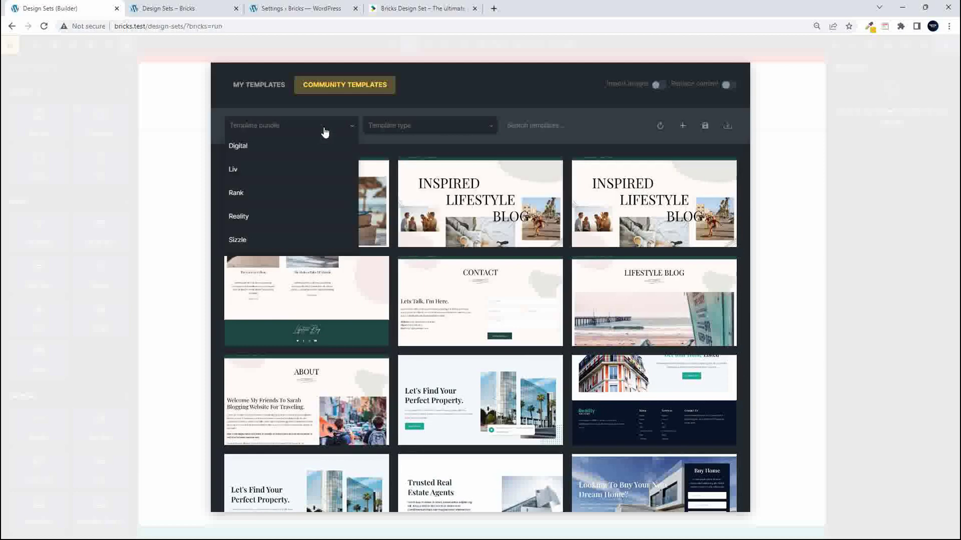
click(436, 129)
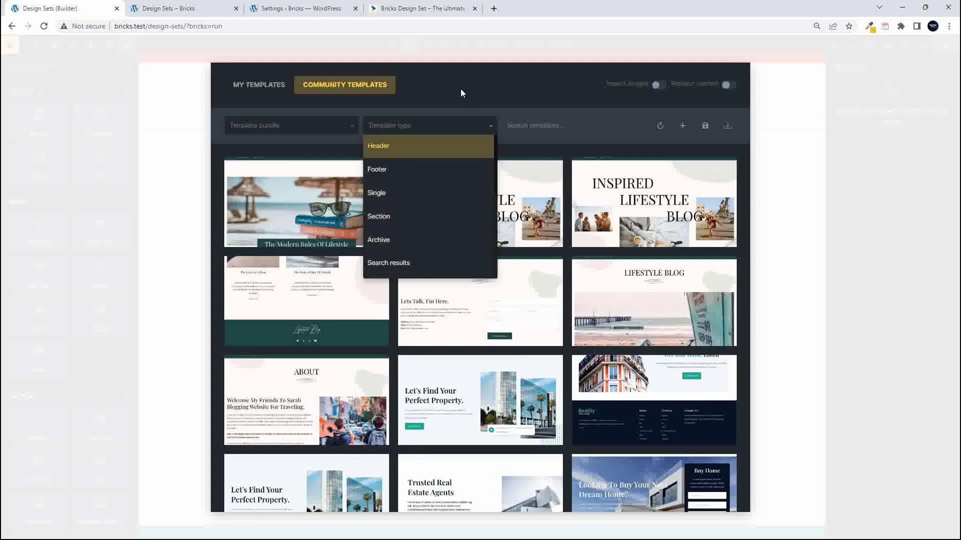
click(527, 123)
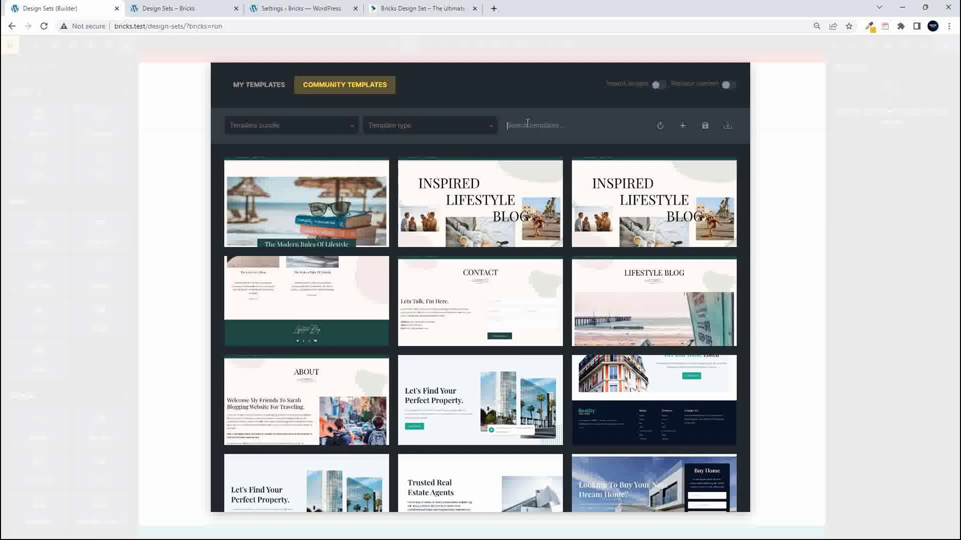
click(409, 128)
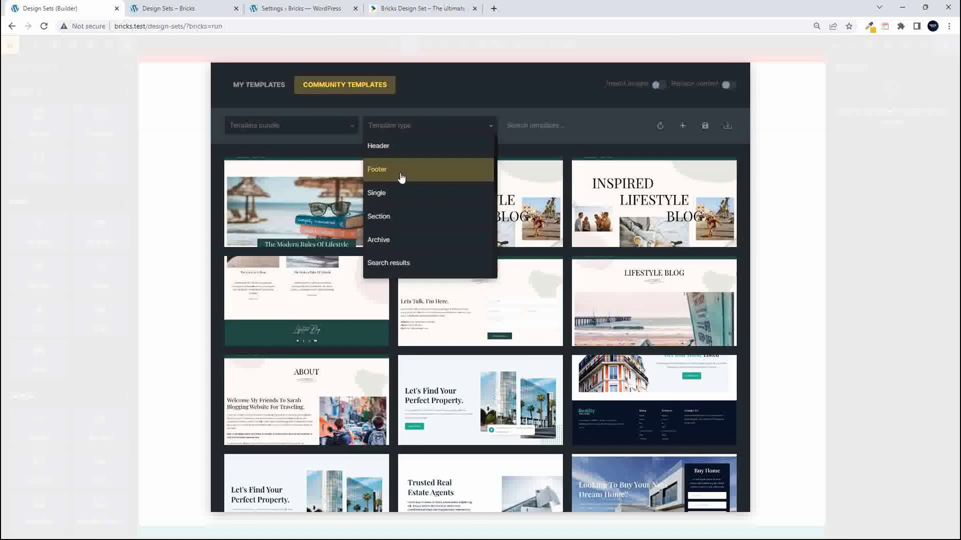
click(393, 218)
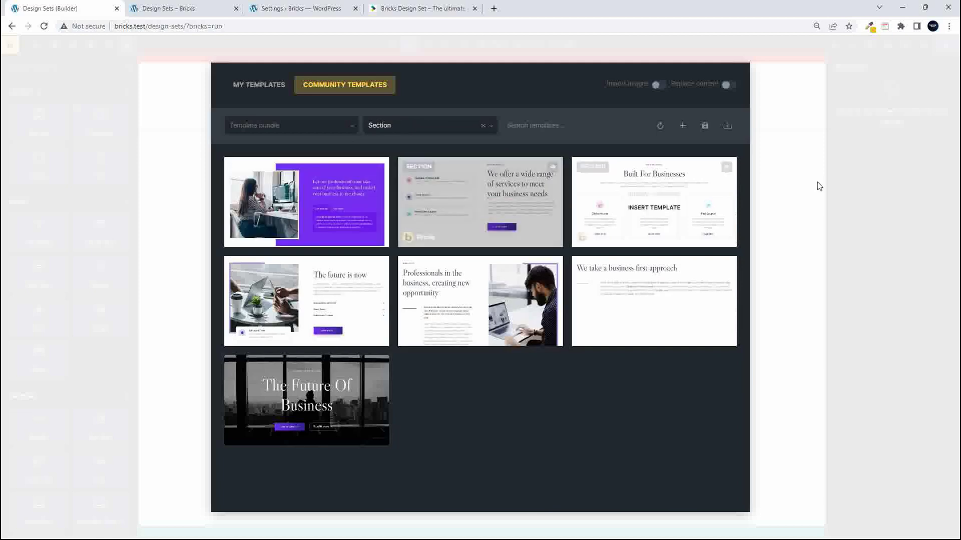
mouse_move(521, 217)
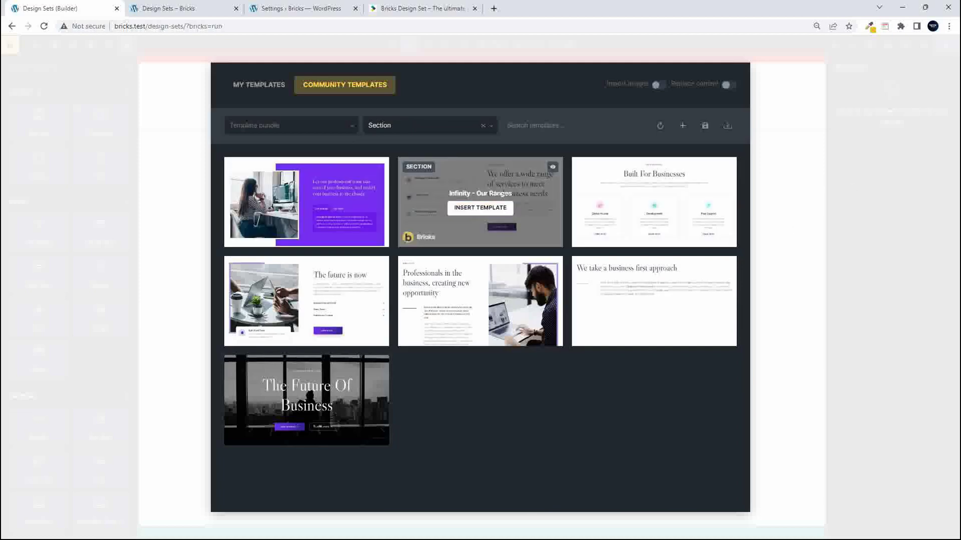
click(485, 209)
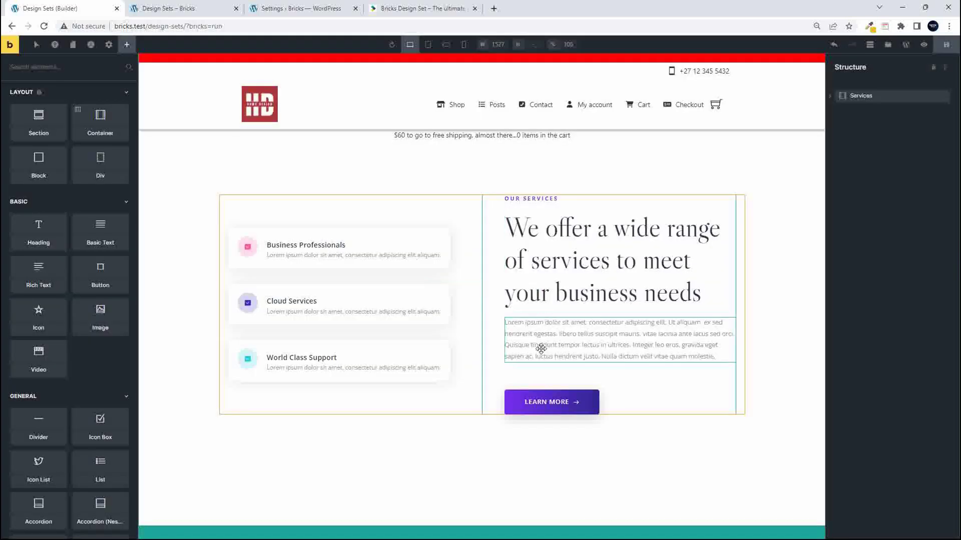
Step: Select the Services heading and expand its Icons and Text groups in Structure
click(585, 221)
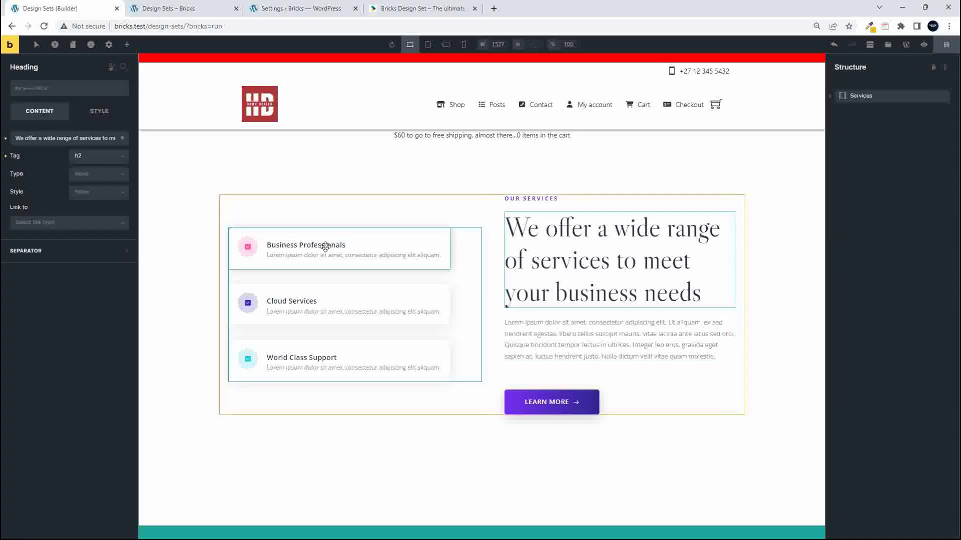
click(831, 96)
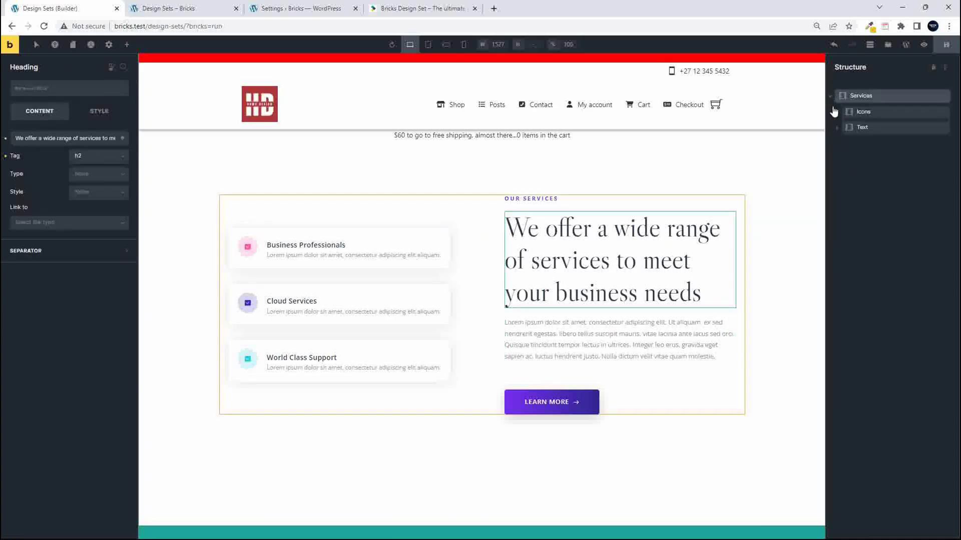
click(837, 112)
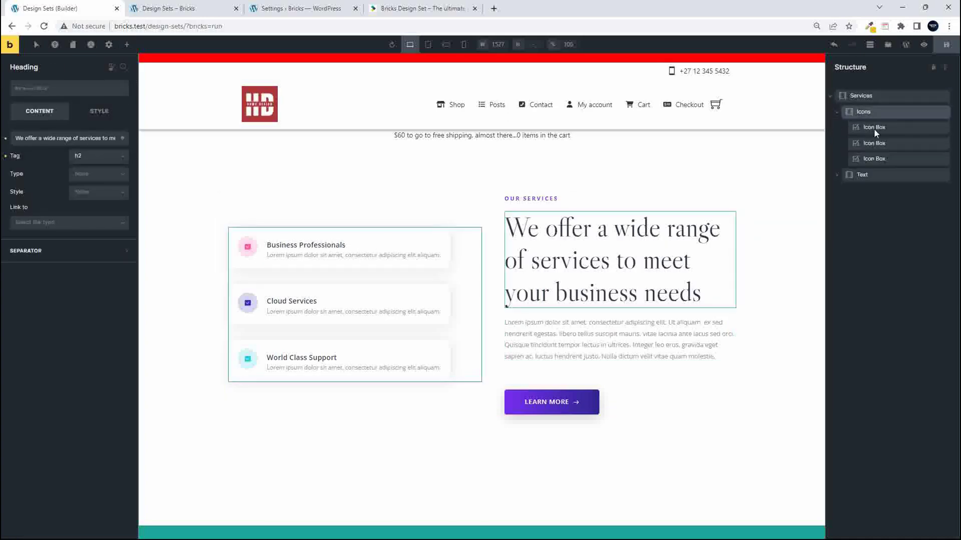
click(837, 175)
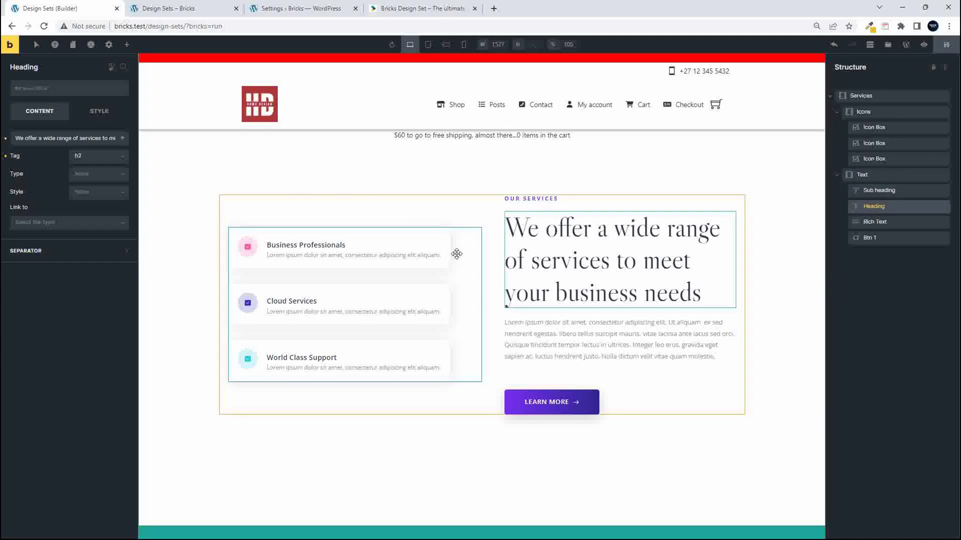
Step: Select the Text container holding the heading and save the page with Ctrl+S
click(501, 323)
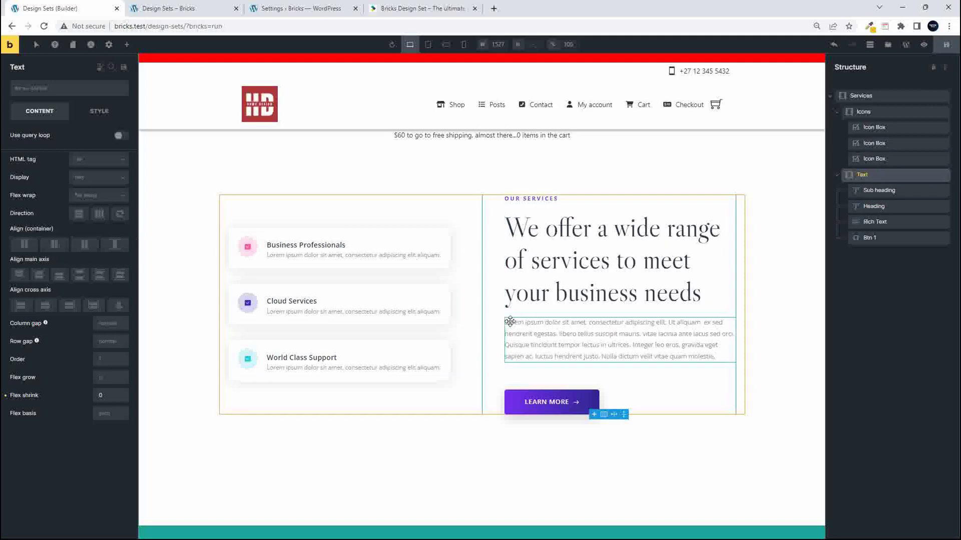
key(ctrl+s)
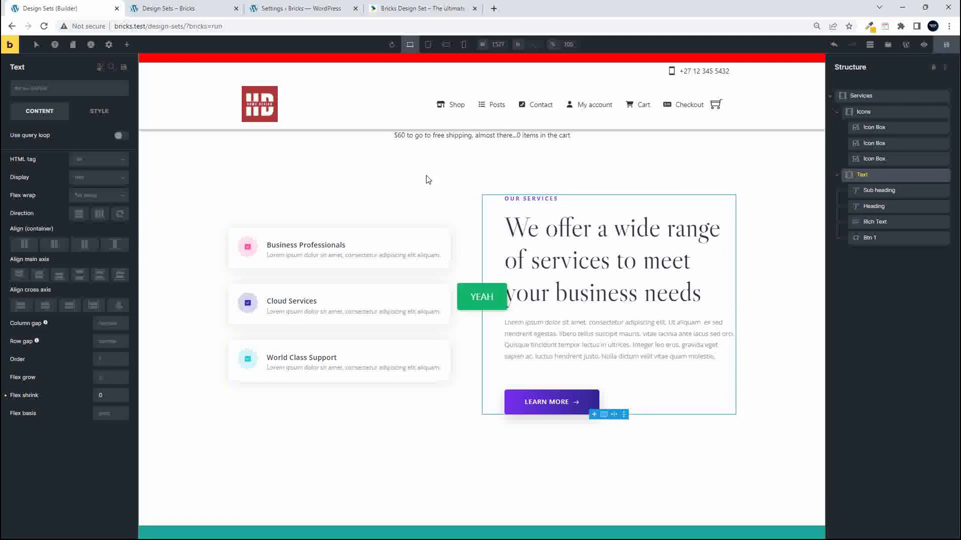
click(151, 9)
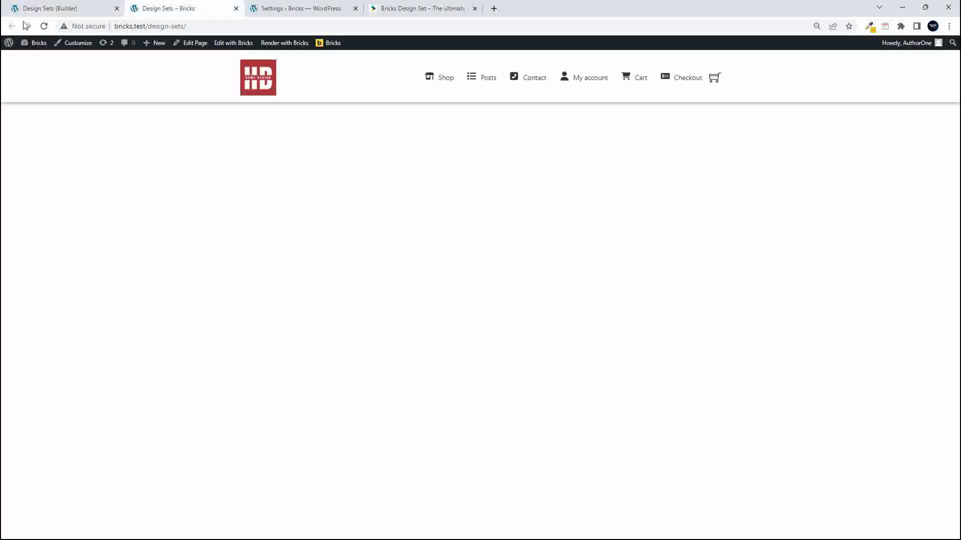
Step: Reload the live page to confirm the Services section appears, then return to the builder
click(44, 26)
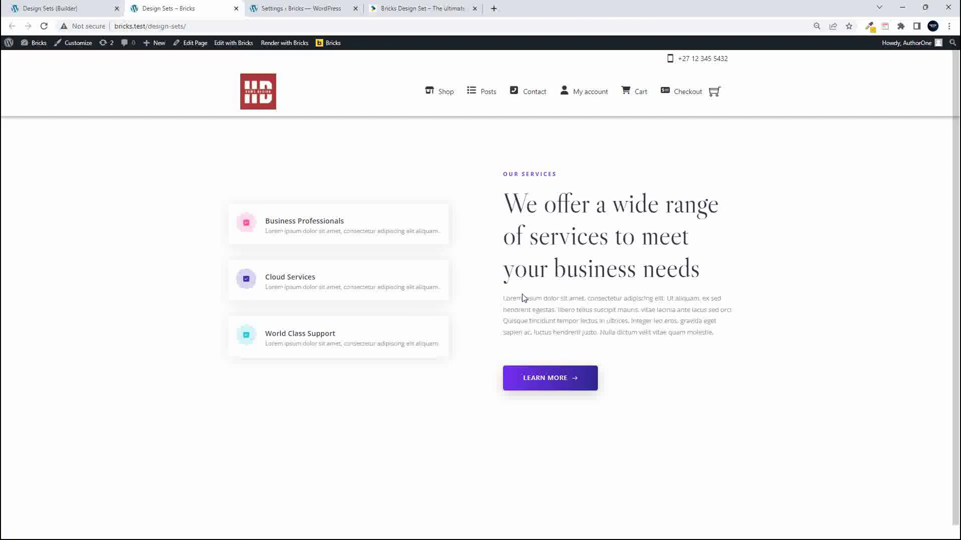
click(68, 8)
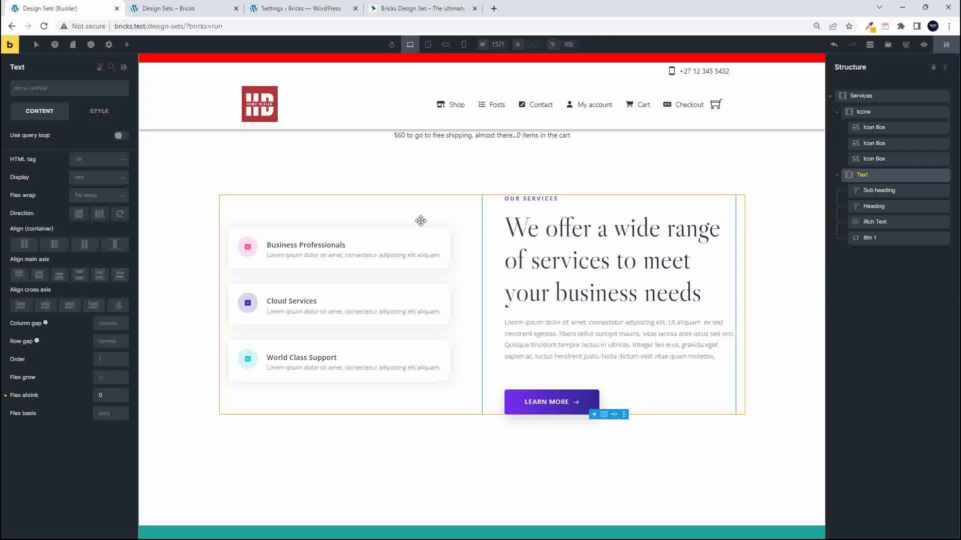
click(402, 9)
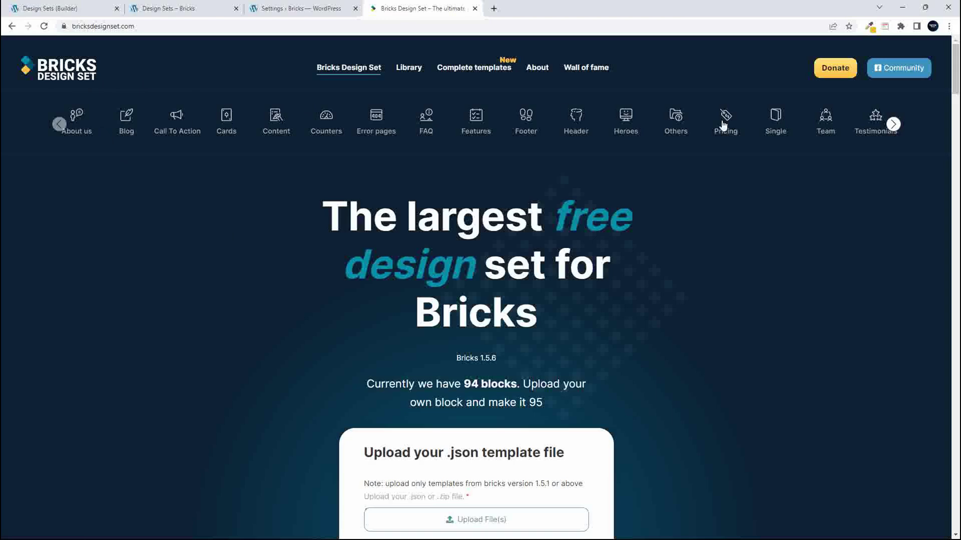
Step: Scroll through the Bricks Design Set homepage and back to the top
scroll(251, 311, down, 1)
scroll(251, 311, up, 1)
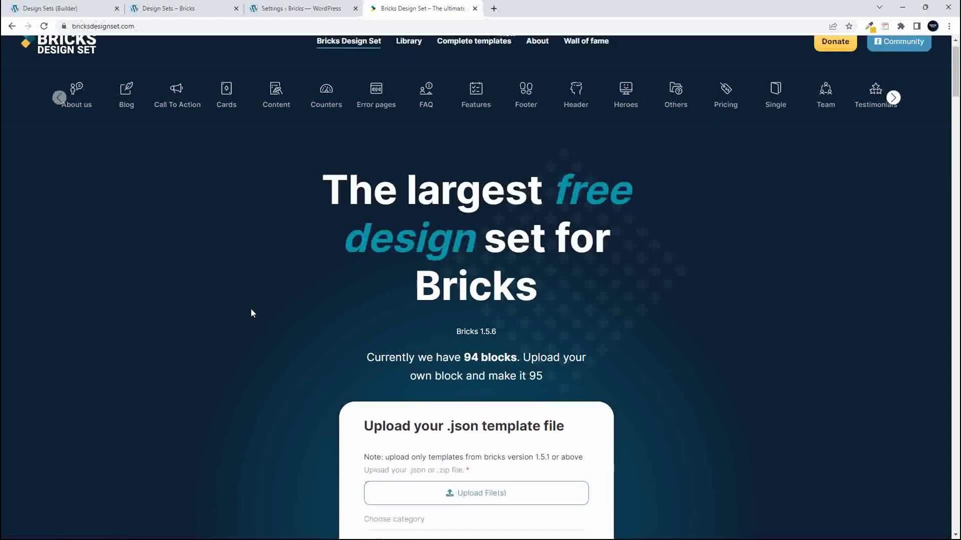
scroll(252, 312, down, 10)
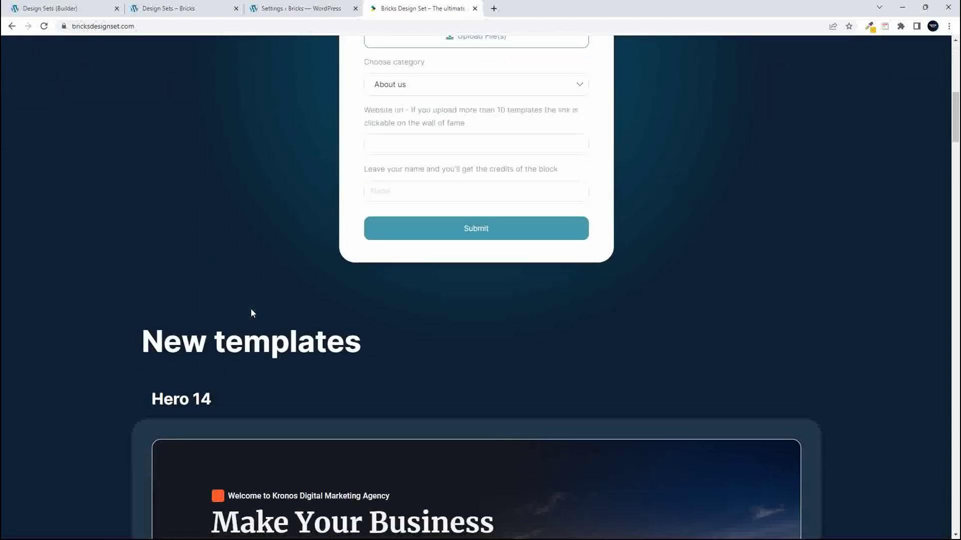
scroll(251, 312, up, 3)
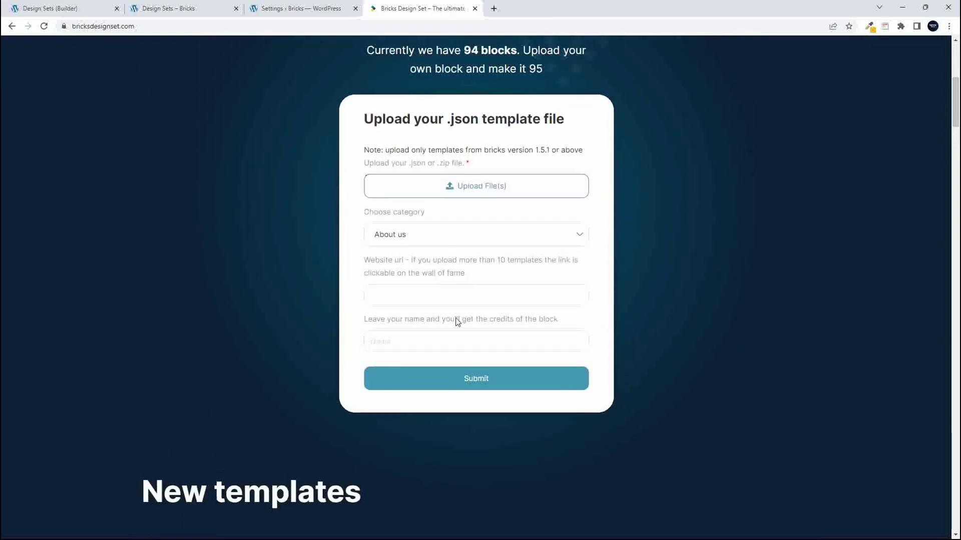
drag(957, 105, 958, 65)
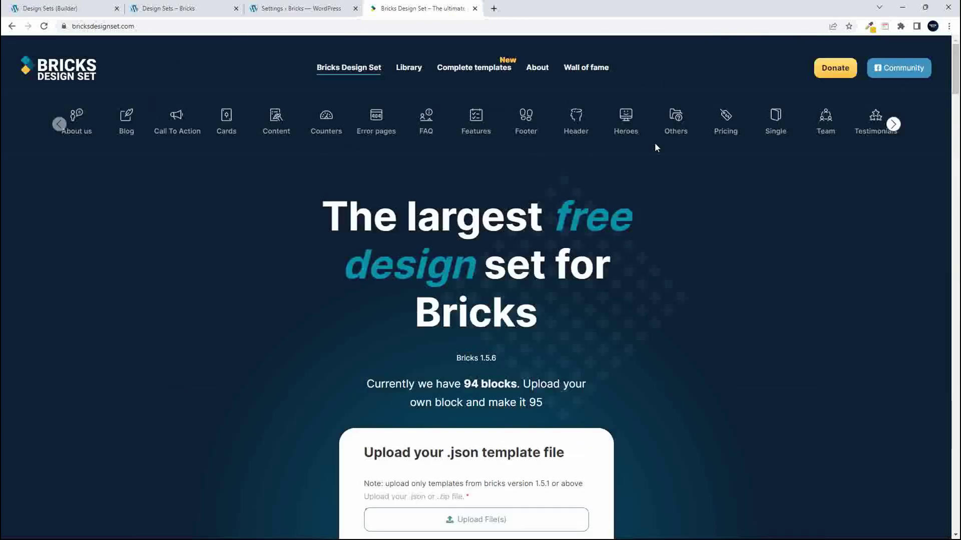
Step: Look over the Bricks Design Set About page
click(539, 68)
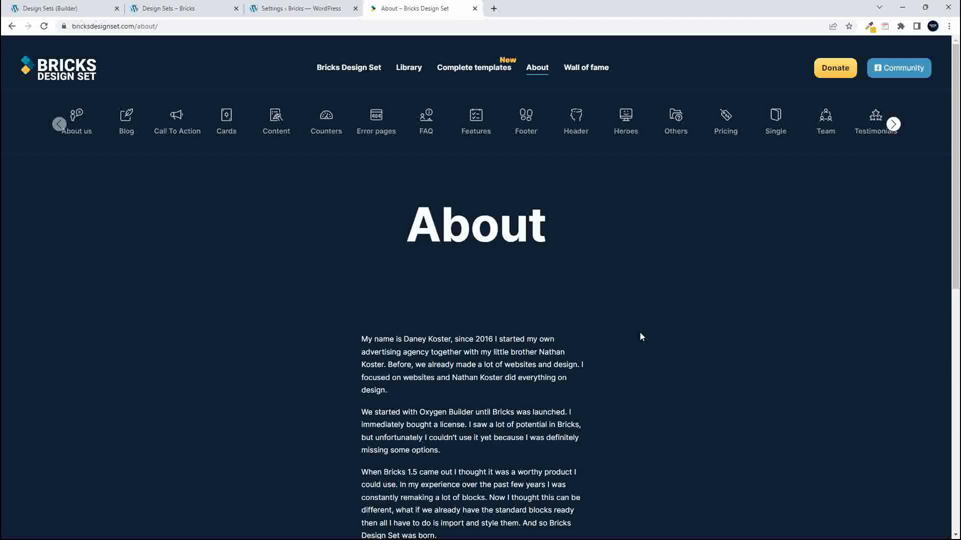
scroll(640, 336, down, 10)
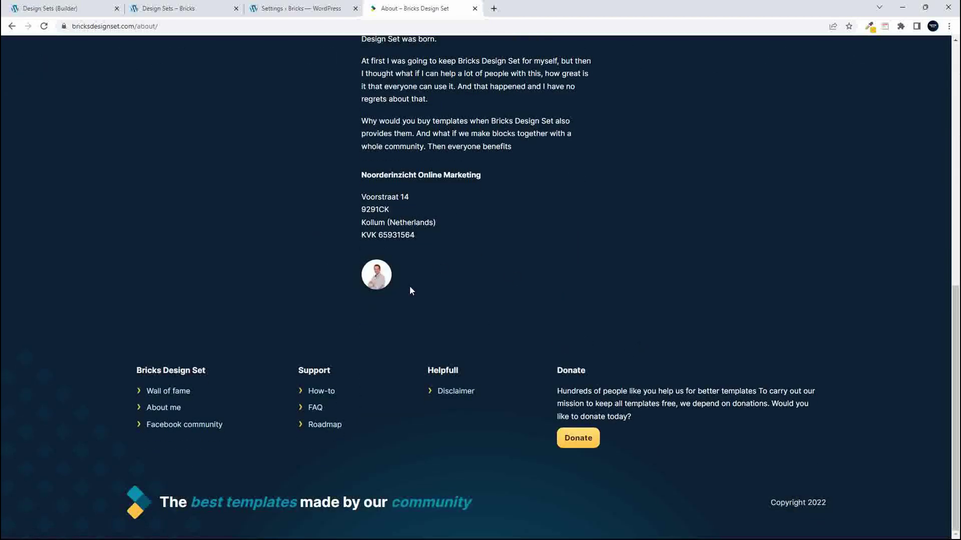
scroll(510, 332, up, 1)
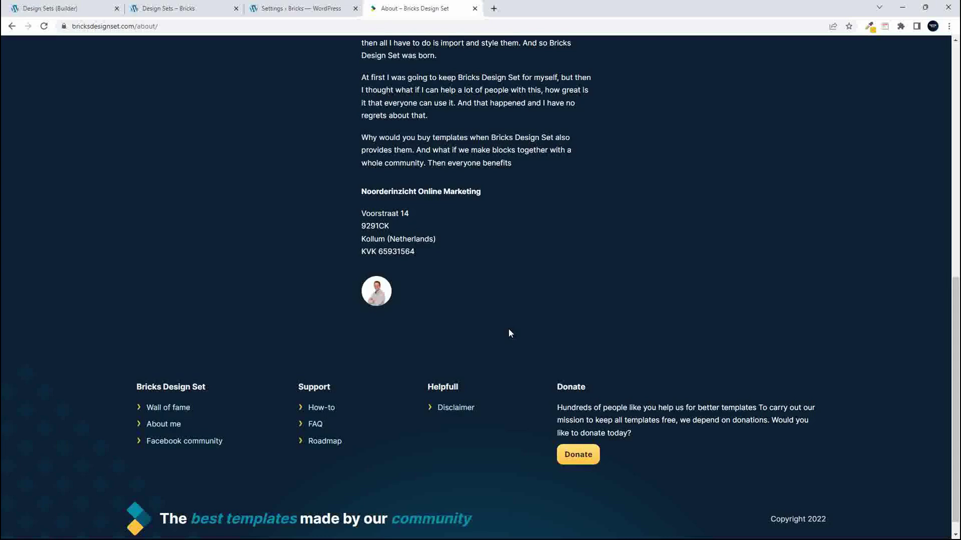
scroll(510, 333, up, 10)
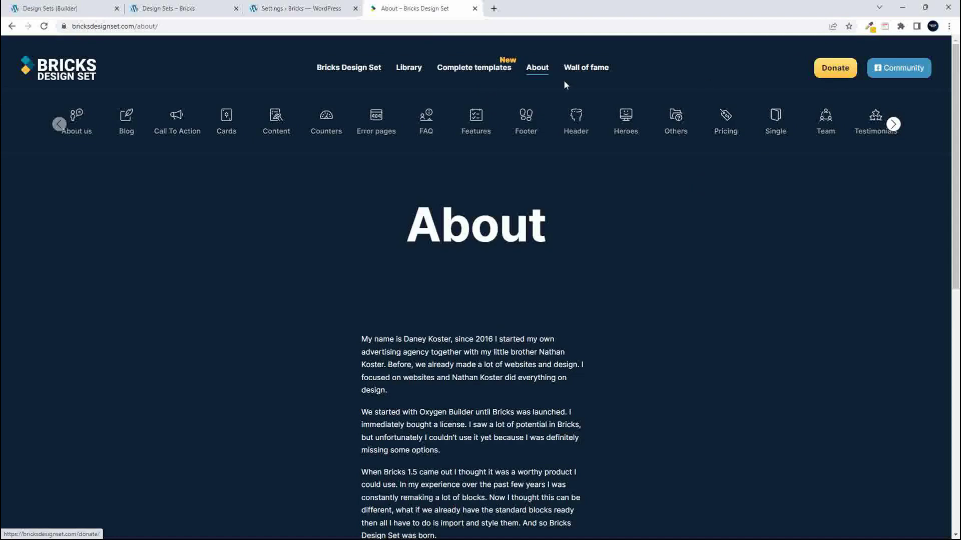
Step: Open the Wall of fame page and scroll through the contributor cards
click(583, 70)
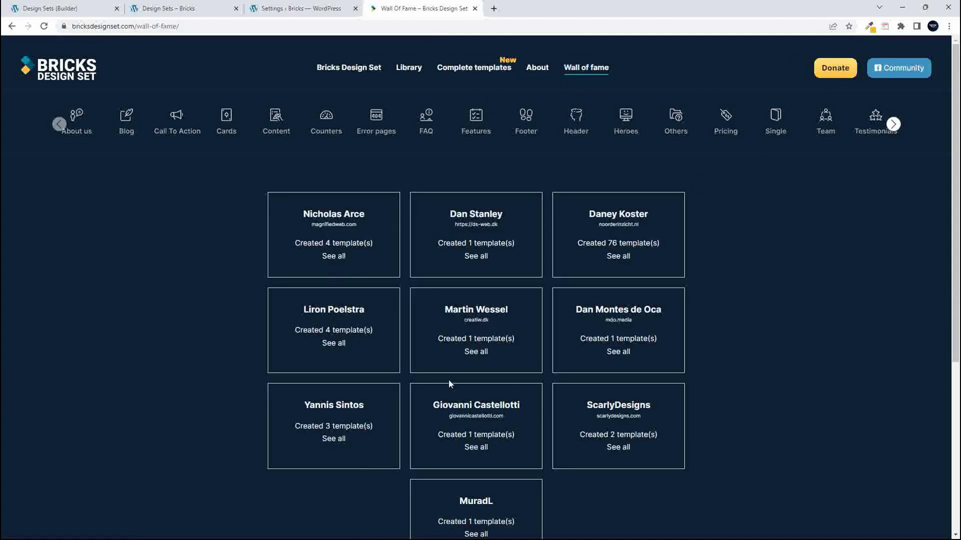
scroll(449, 383, down, 2)
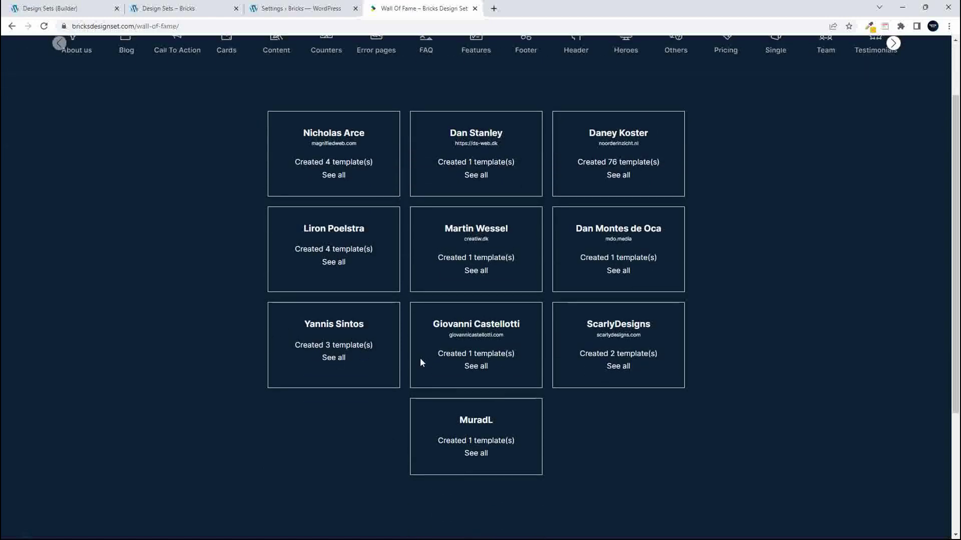
scroll(321, 269, up, 2)
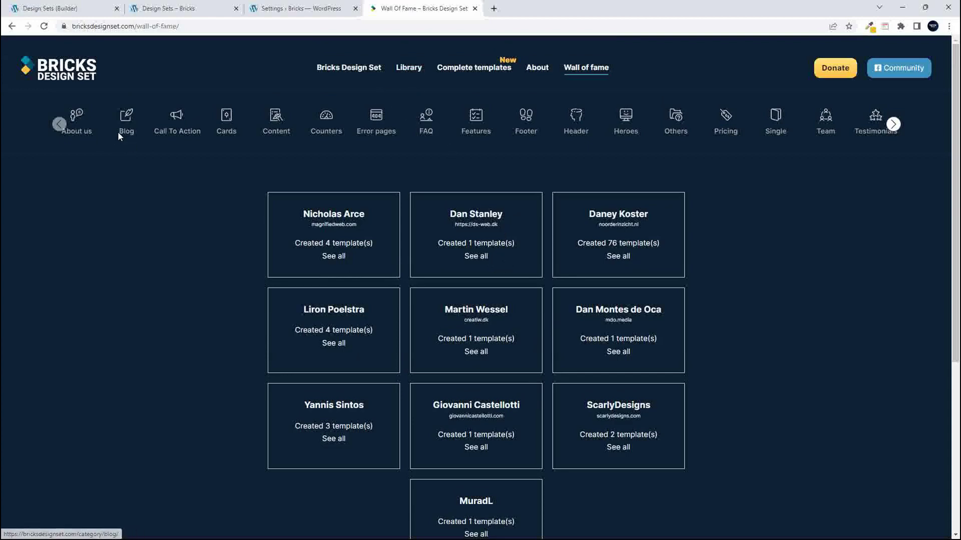
Step: Open the Library and look at the Counters and Content template categories
click(406, 68)
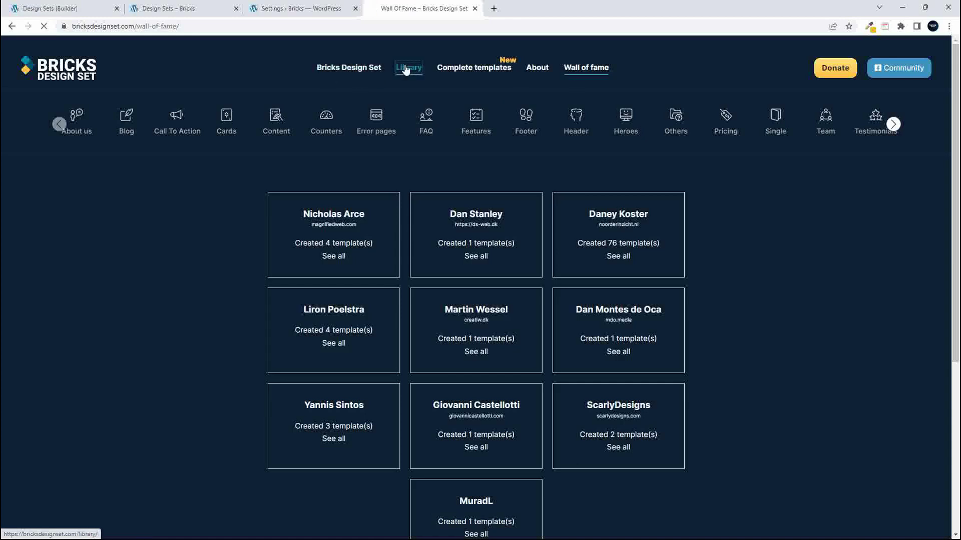
scroll(455, 369, down, 8)
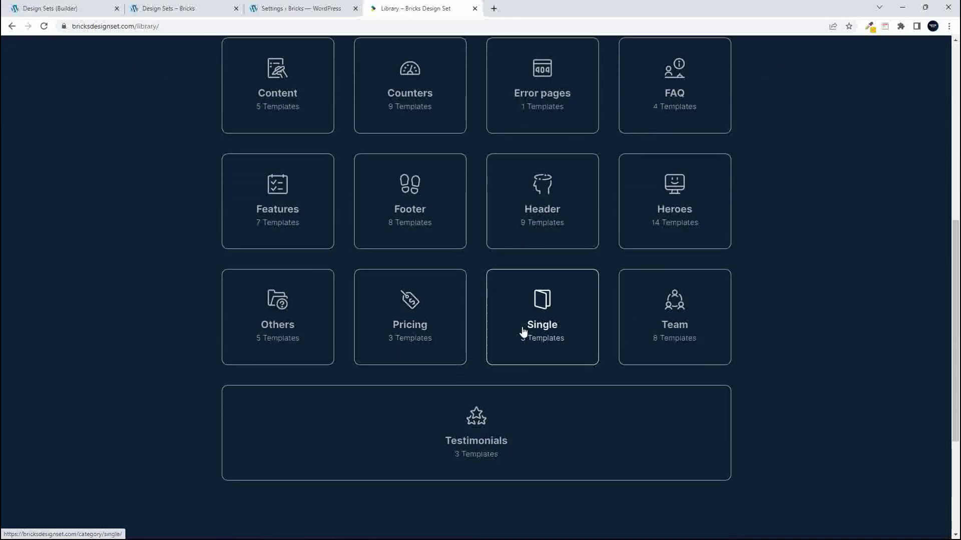
scroll(523, 331, up, 7)
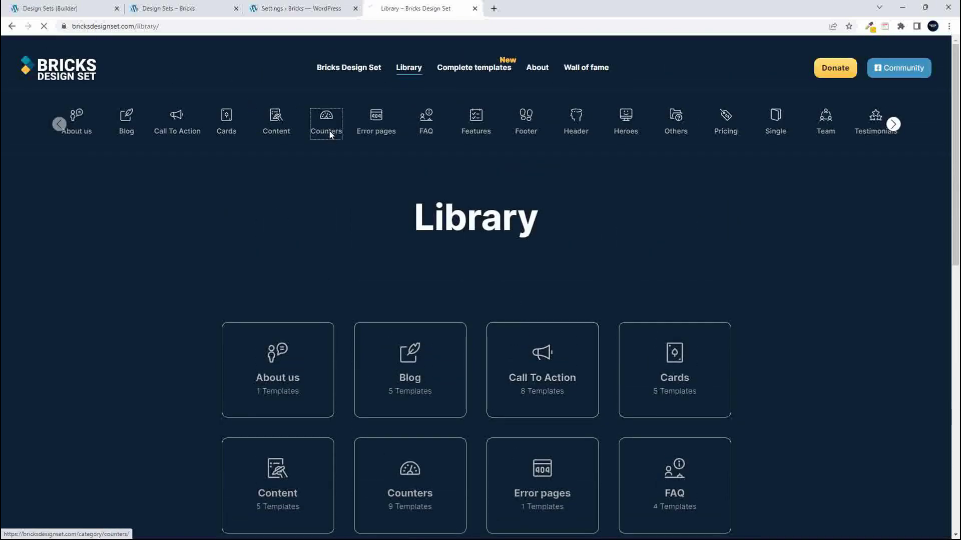
click(325, 134)
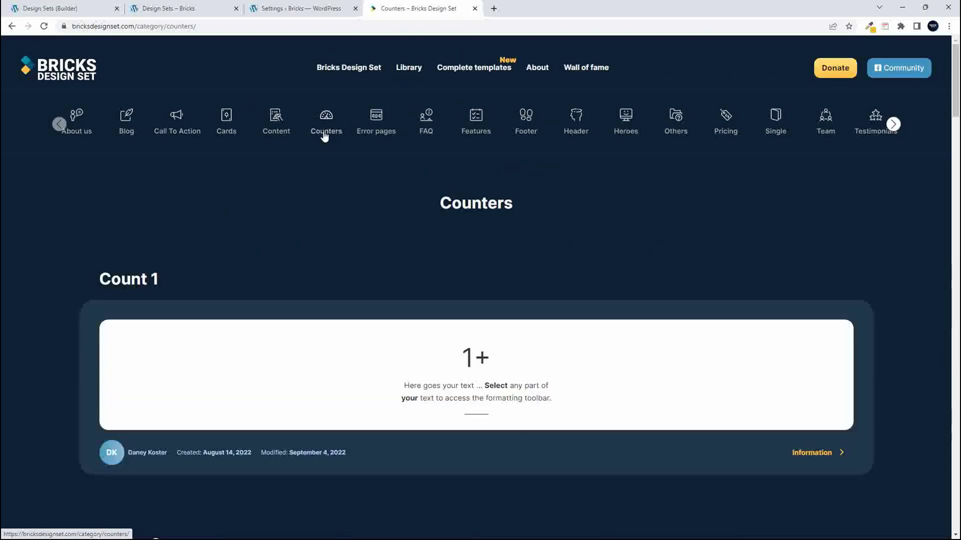
click(275, 131)
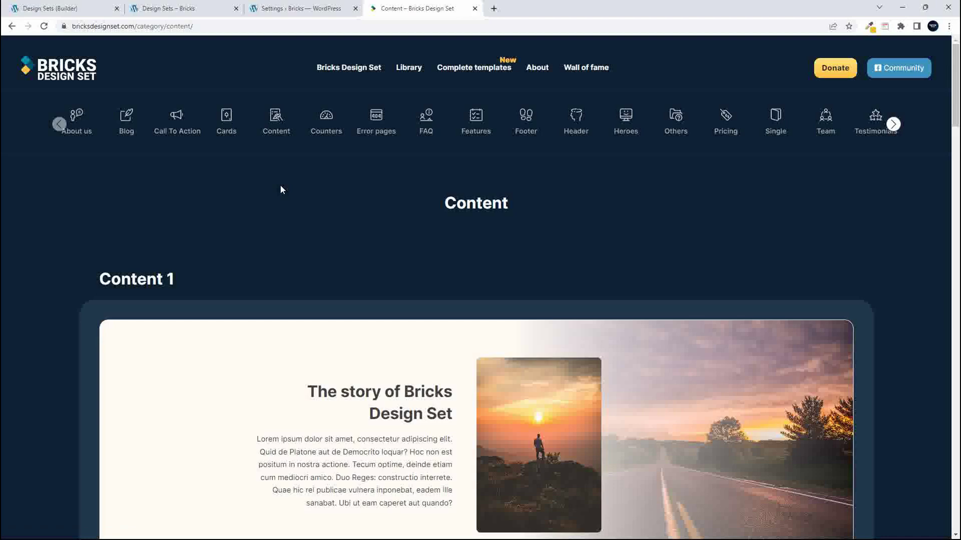
Step: Open the Heroes category, scroll to Hero 13, and select the bricksdesignset.com domain
click(625, 132)
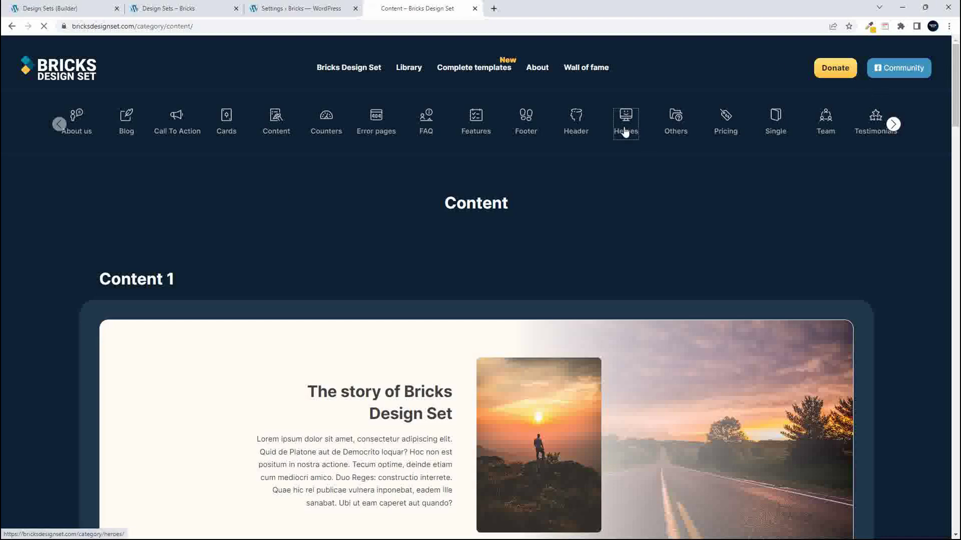
scroll(644, 182, down, 9)
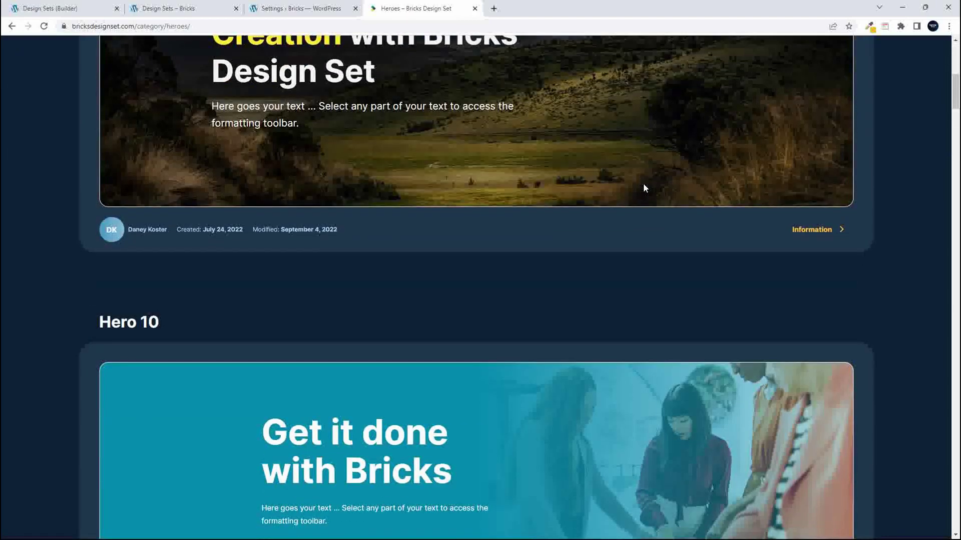
scroll(644, 185, down, 14)
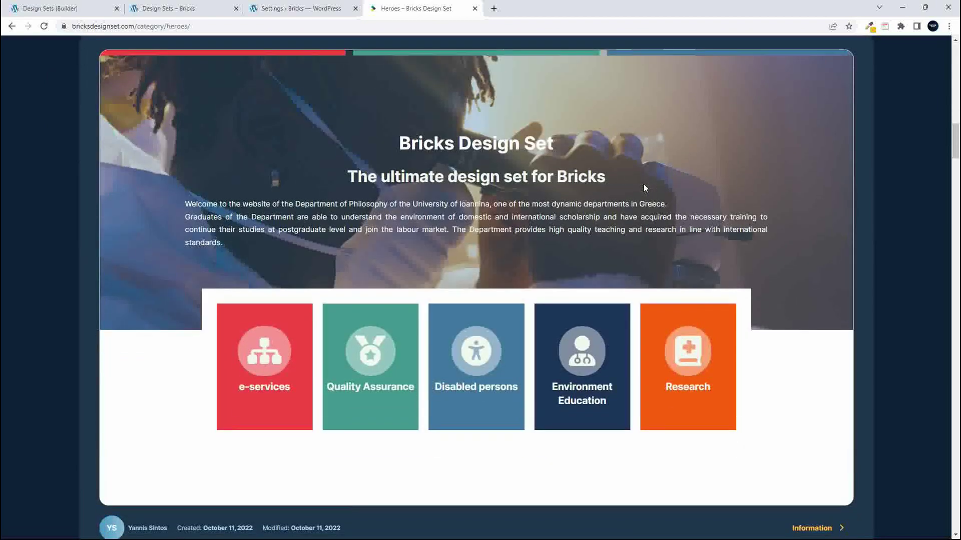
scroll(644, 185, down, 18)
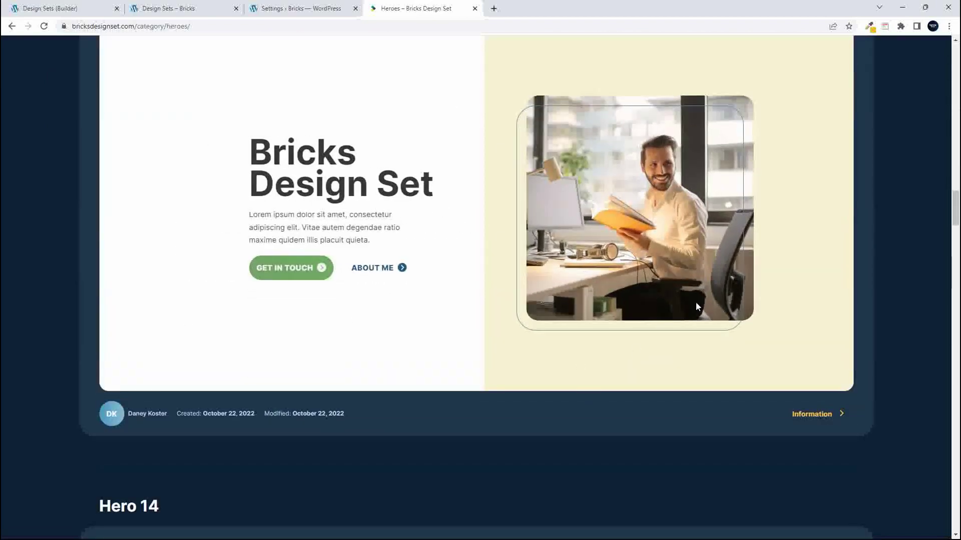
scroll(504, 307, up, 2)
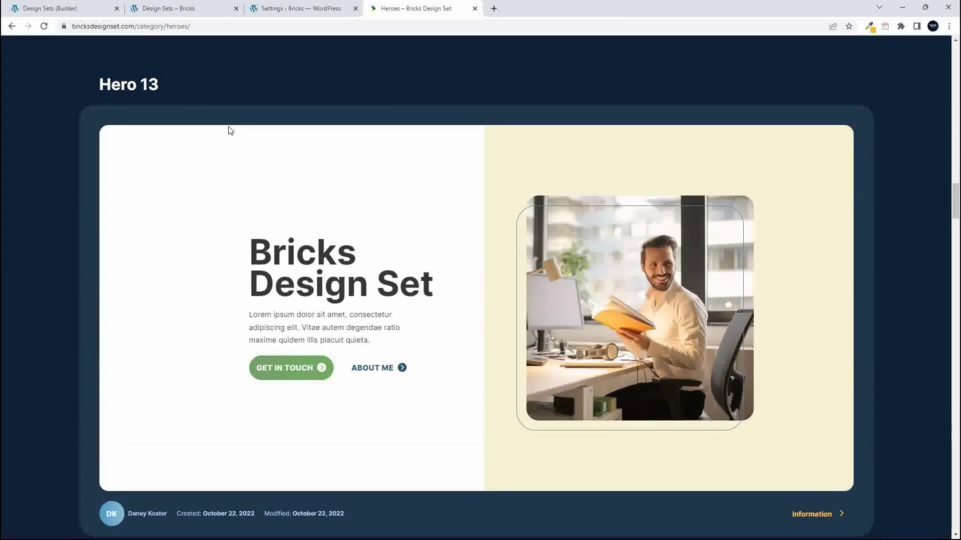
drag(135, 25, 71, 23)
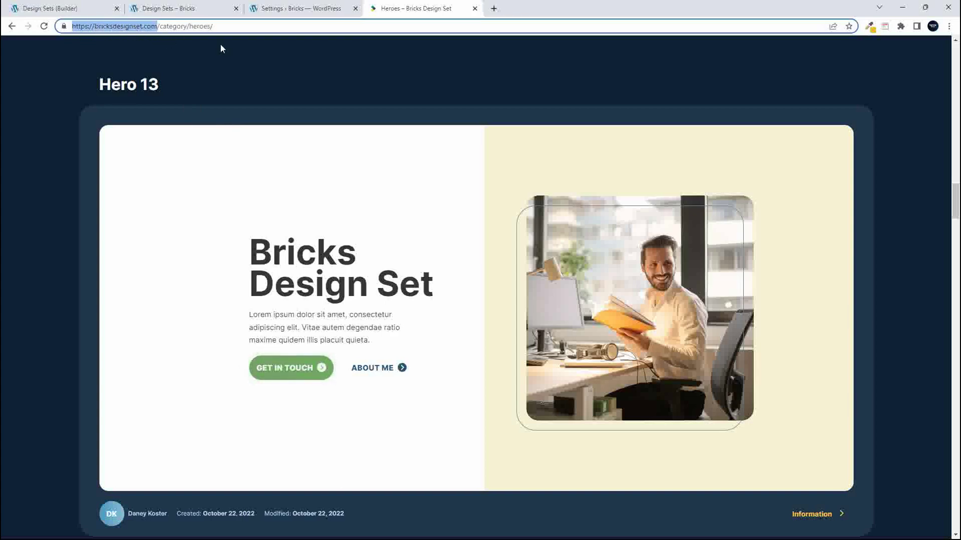
click(295, 8)
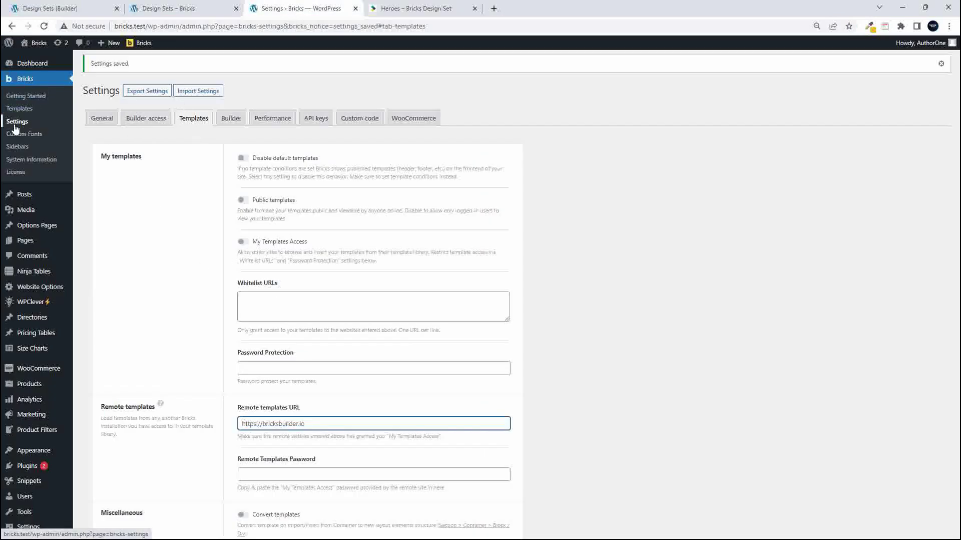
scroll(186, 365, down, 3)
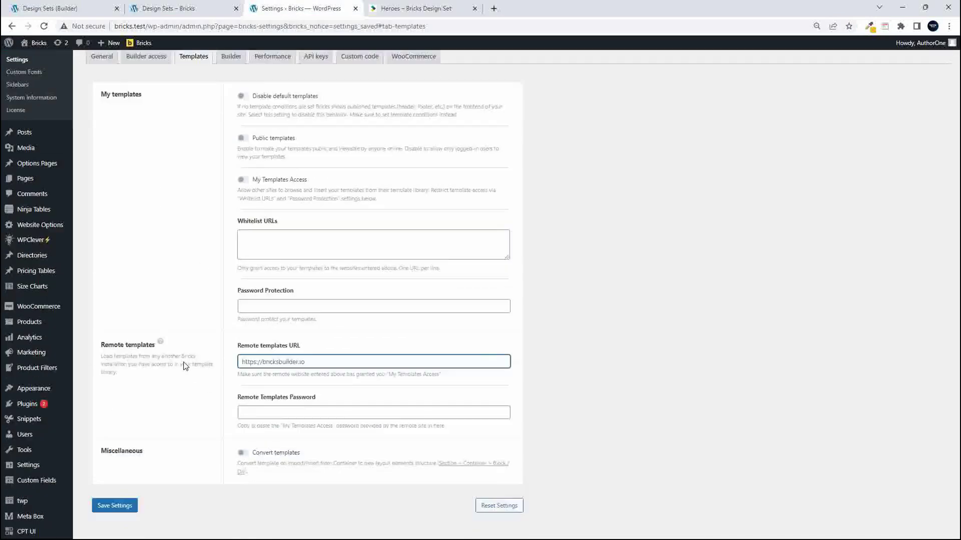
click(318, 294)
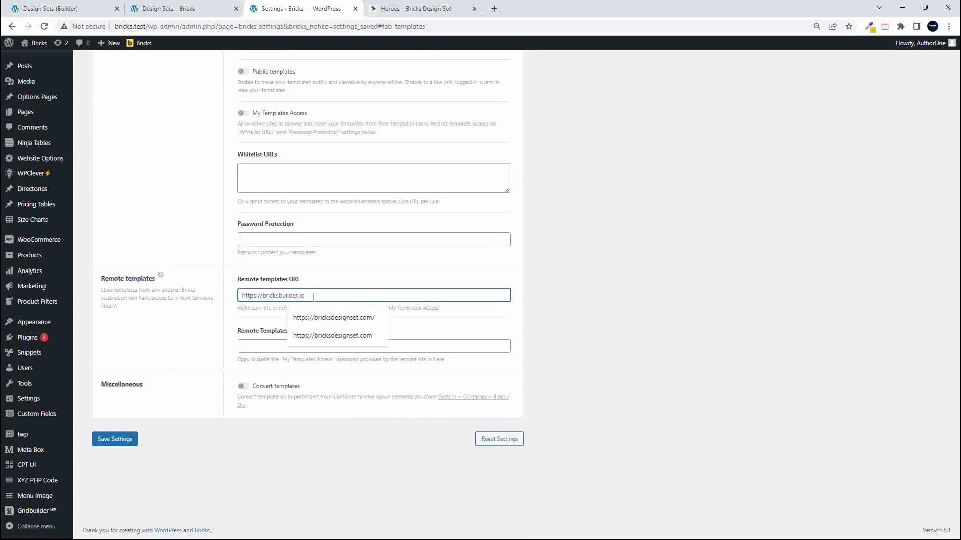
key(Down)
key(Return)
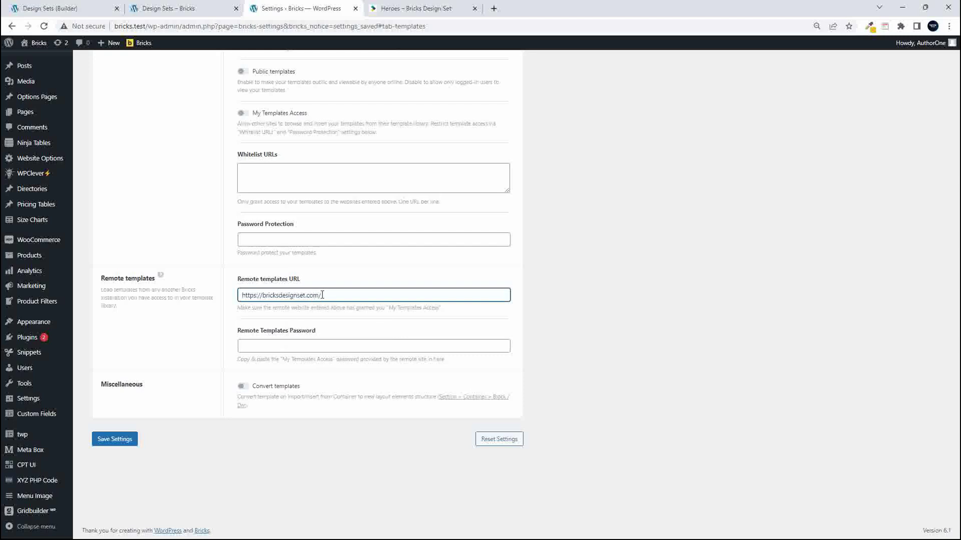
key(BackSpace)
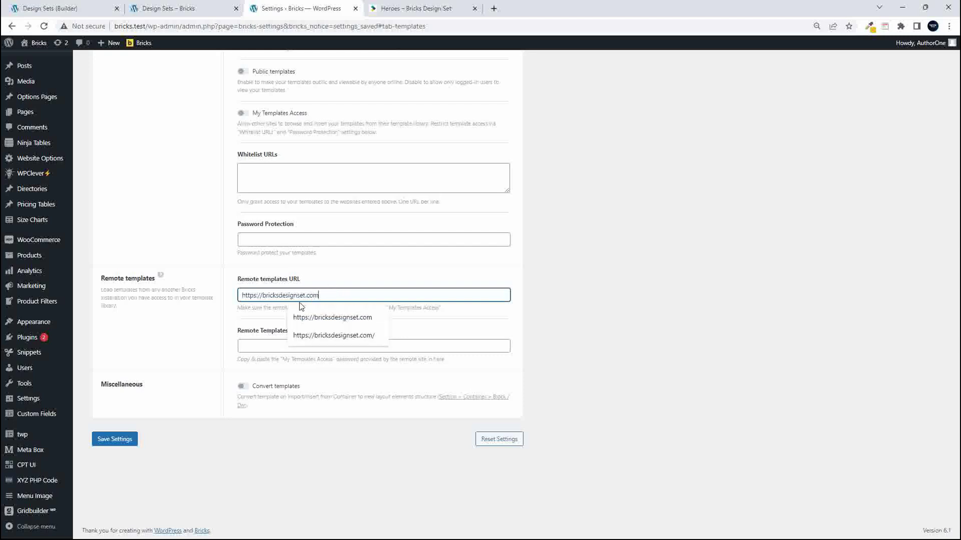
click(118, 440)
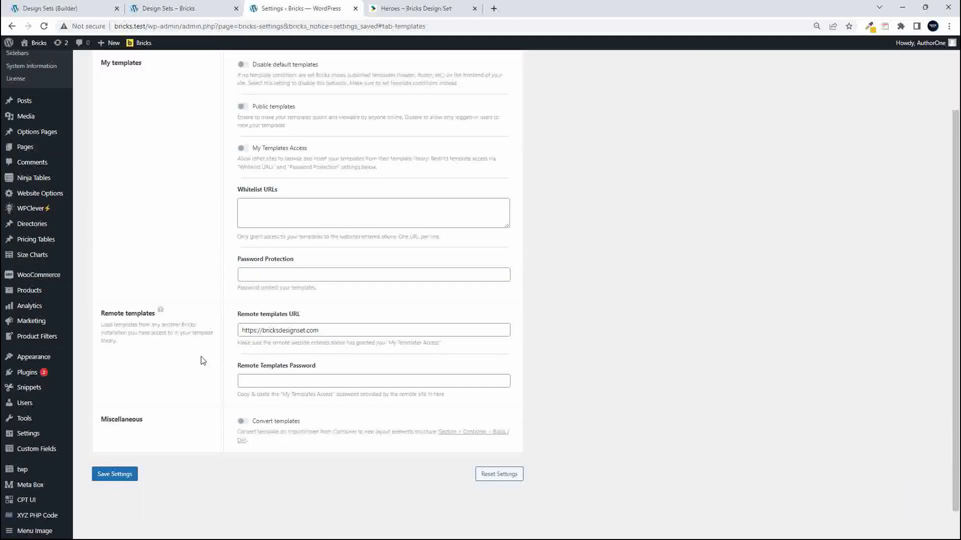
Step: Reload the Design Sets page in the builder so the new template source applies
click(269, 381)
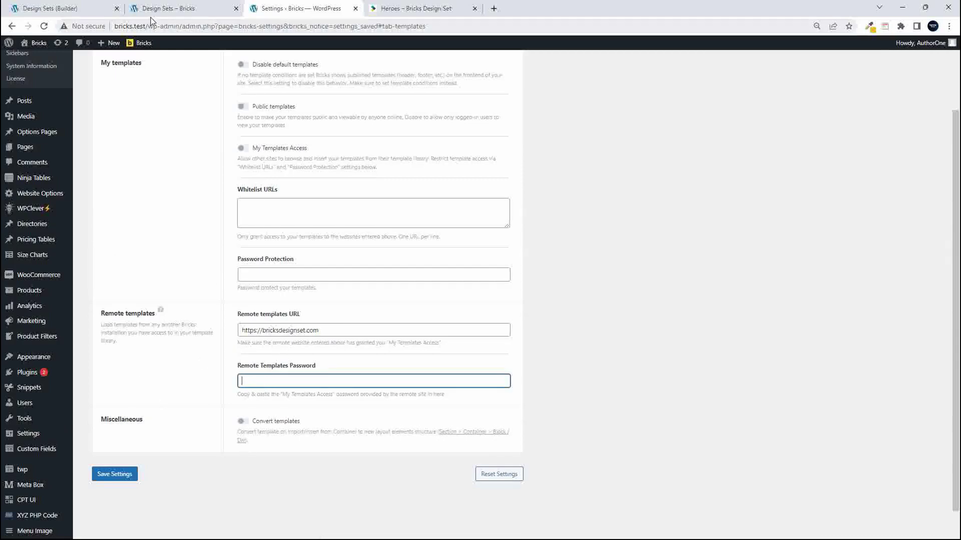
click(93, 9)
click(45, 28)
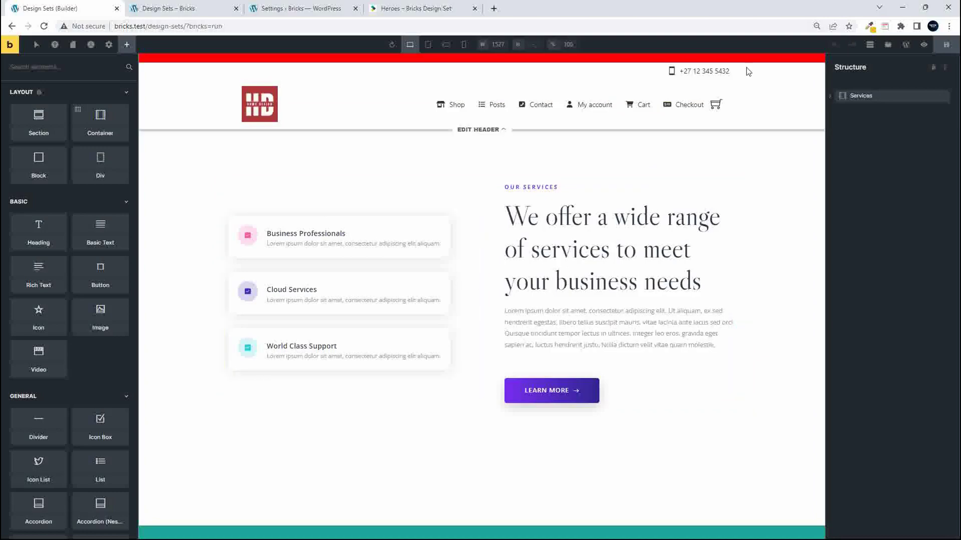
Step: Show the Remote Templates in the library, checking the Hero 13 preview again
click(888, 47)
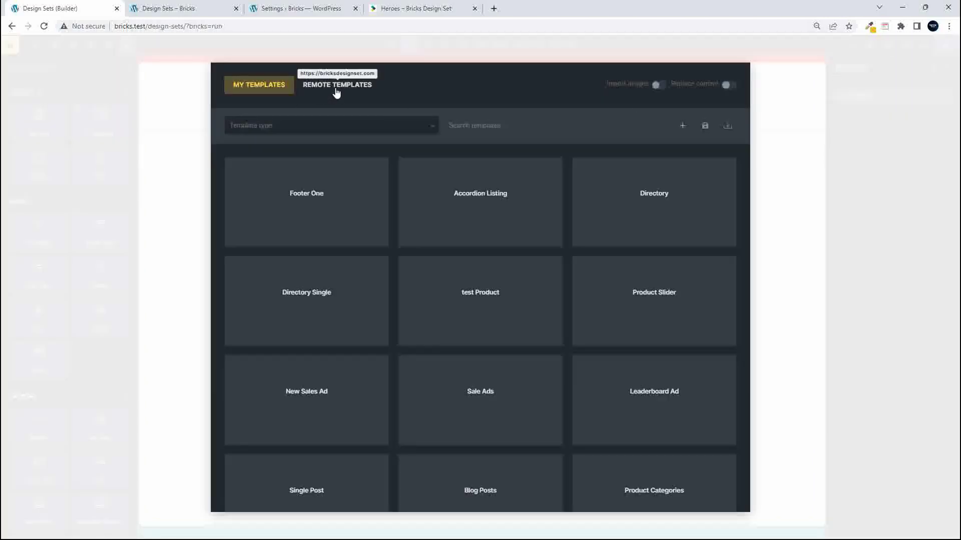
click(331, 89)
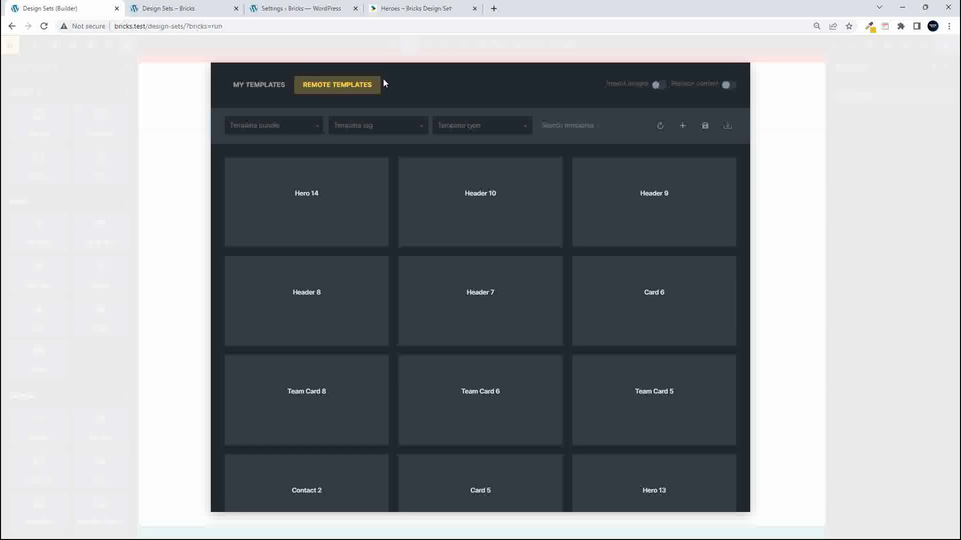
click(413, 8)
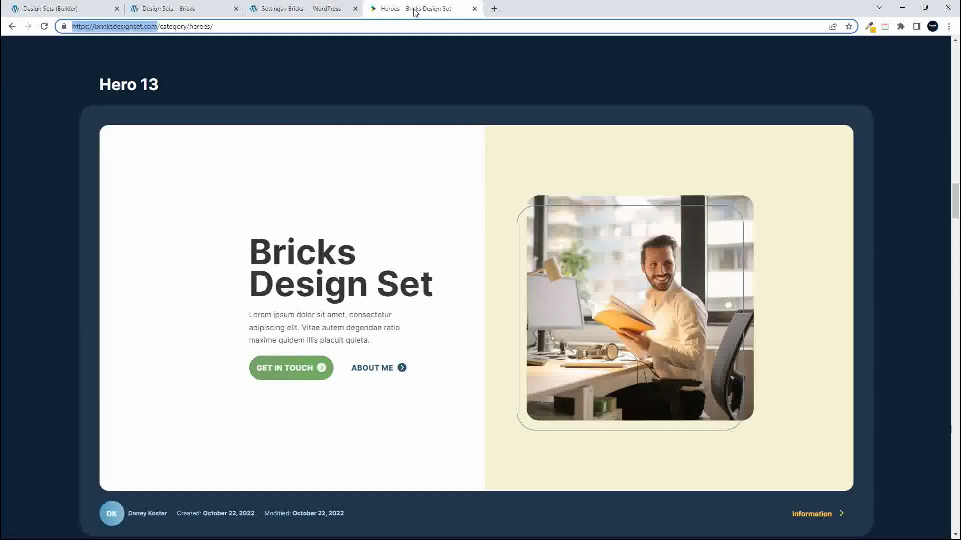
click(89, 9)
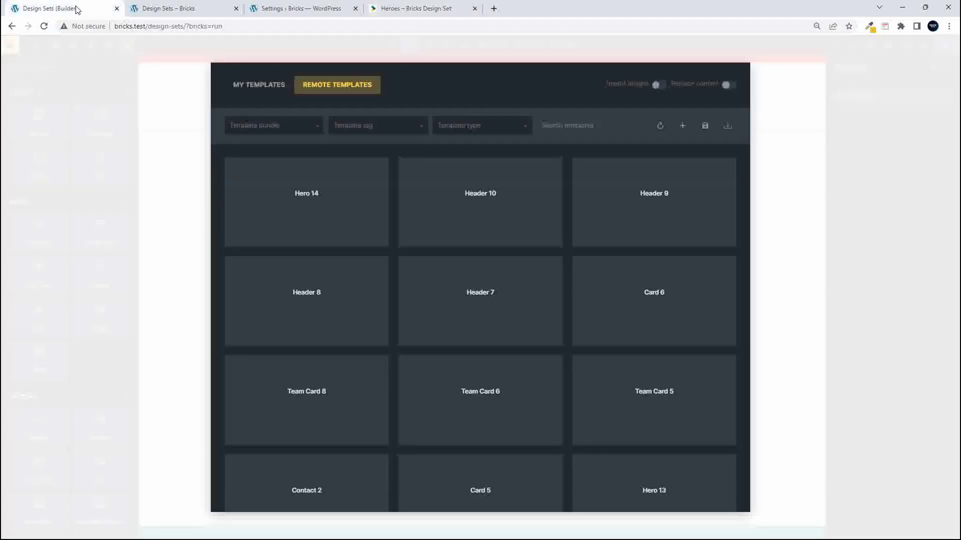
Step: Look through the available template bundles and tag filters
click(315, 127)
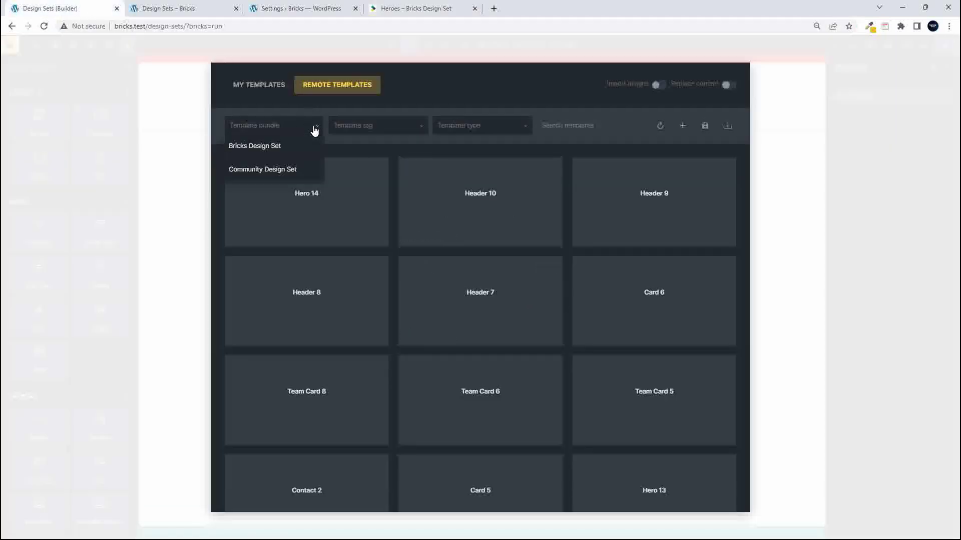
click(386, 129)
scroll(376, 223, down, 5)
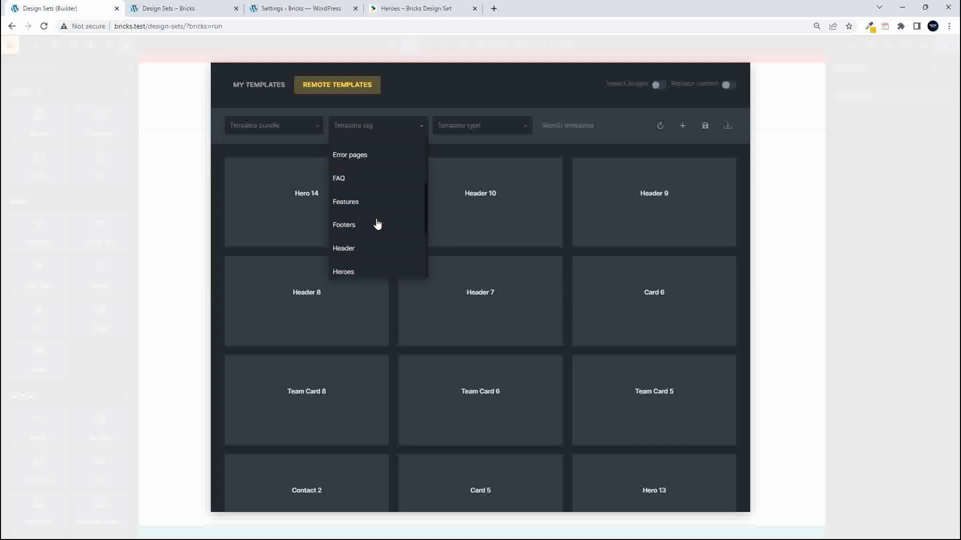
scroll(377, 223, up, 2)
scroll(376, 224, up, 4)
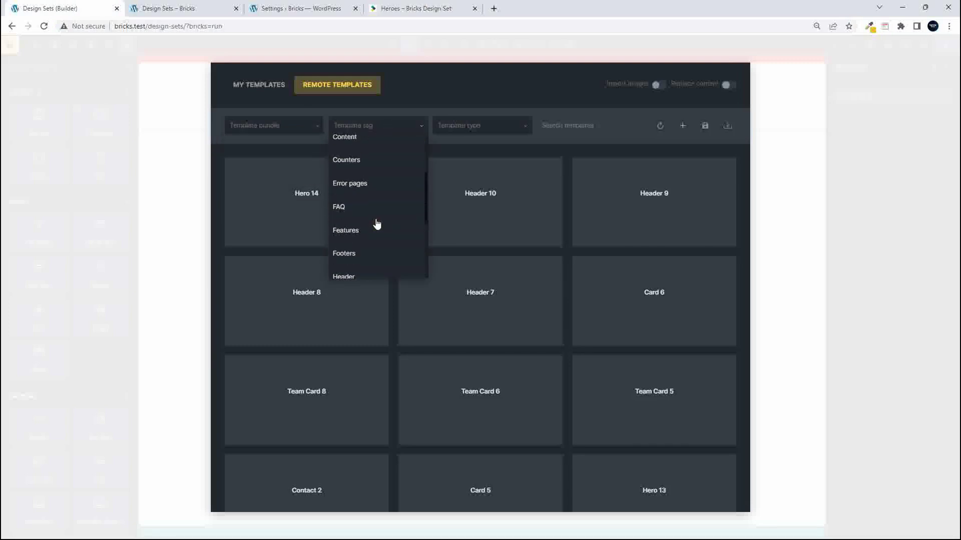
scroll(375, 223, down, 5)
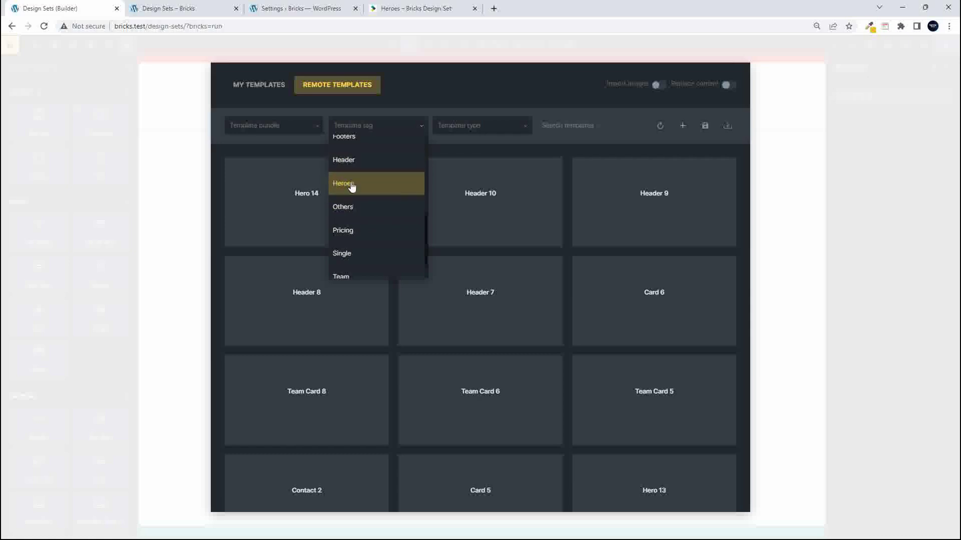
Step: Filter the remote templates to Section type, then clear the type filter
click(503, 125)
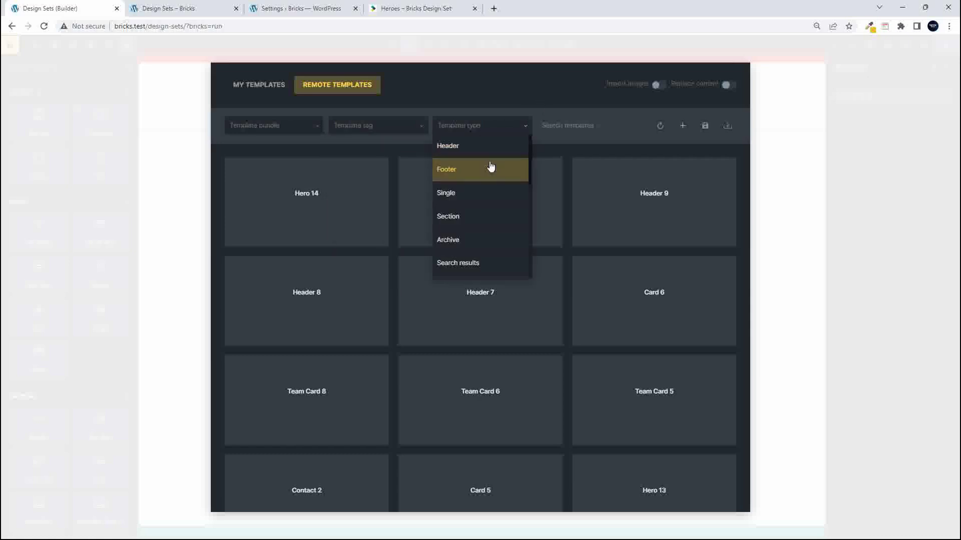
scroll(489, 170, down, 6)
scroll(491, 176, up, 6)
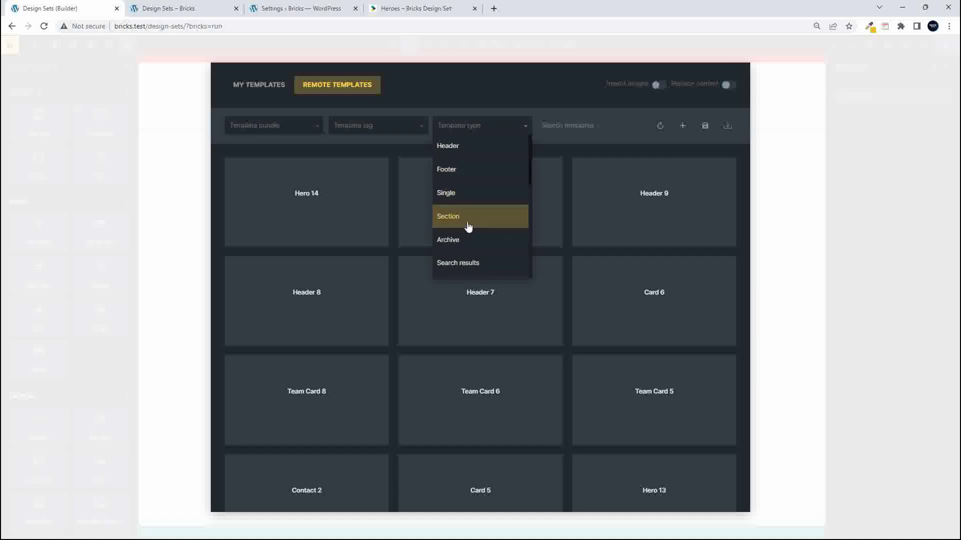
click(471, 218)
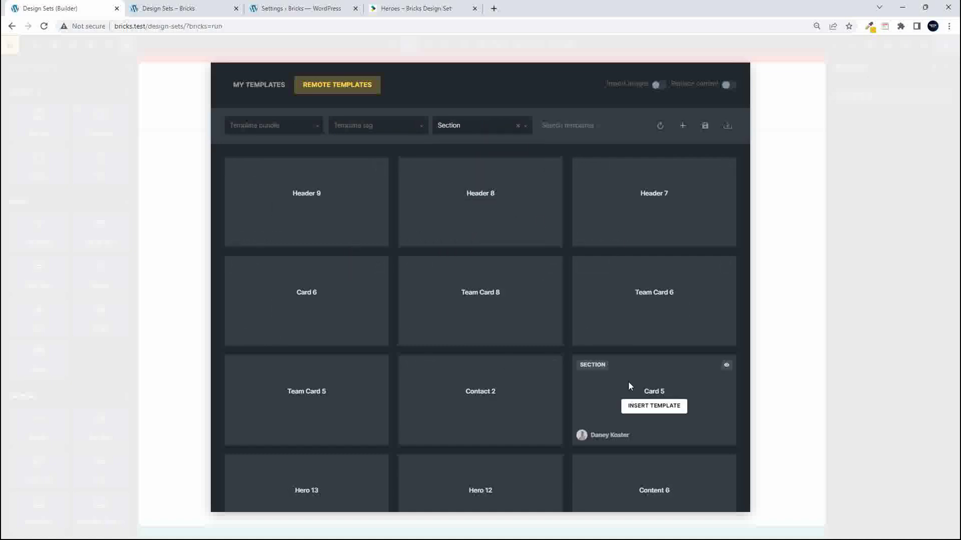
click(517, 127)
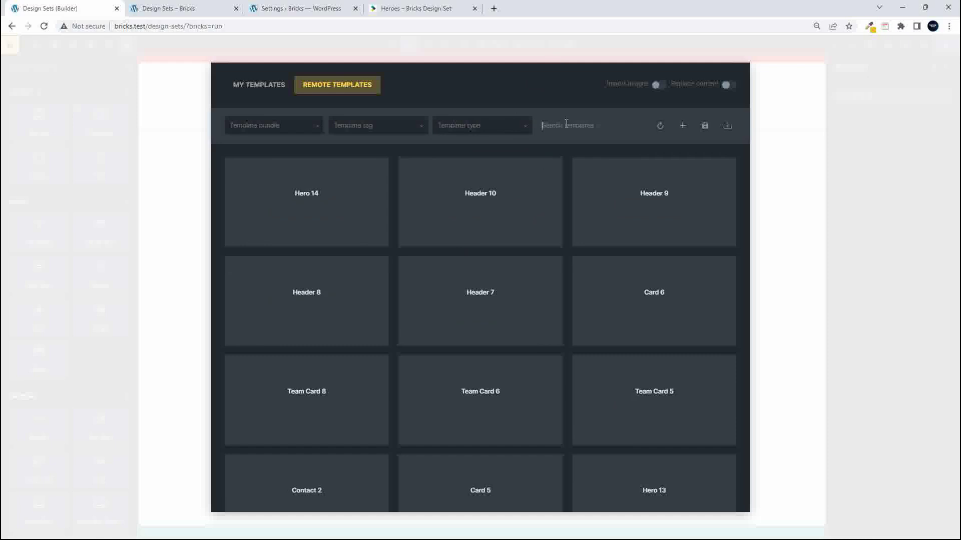
Step: Search 'hero' and insert Hero 13, declining its theme style and colour palette
click(566, 123)
text(hero)
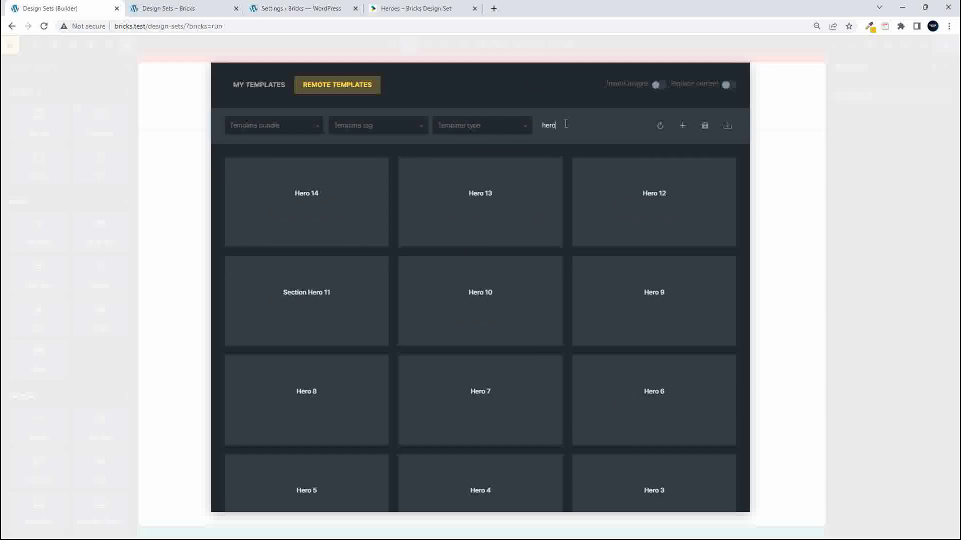
mouse_move(477, 209)
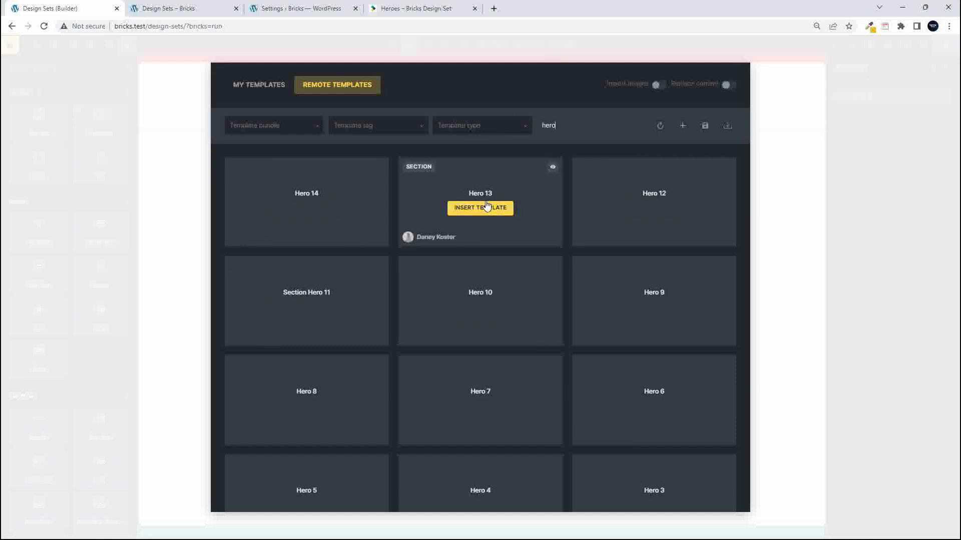
click(486, 212)
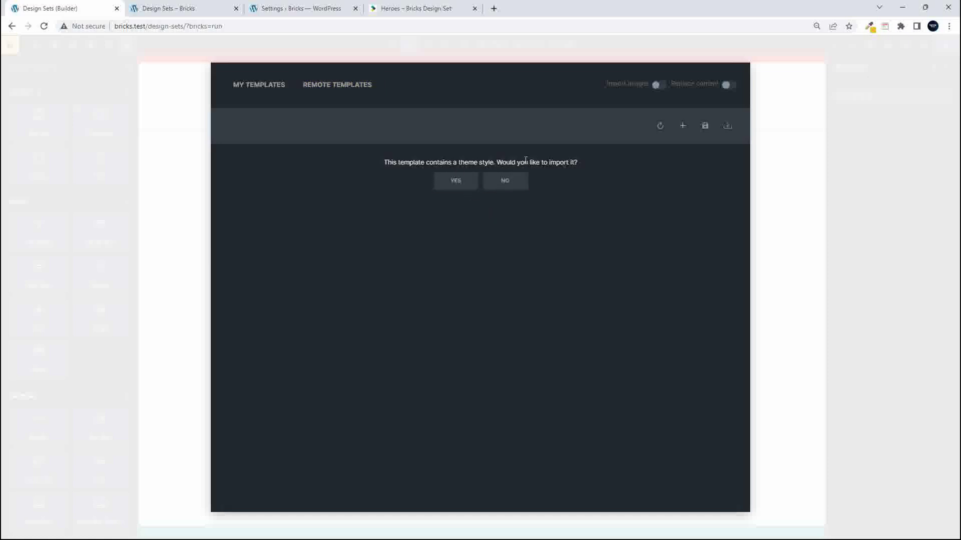
click(505, 184)
click(506, 183)
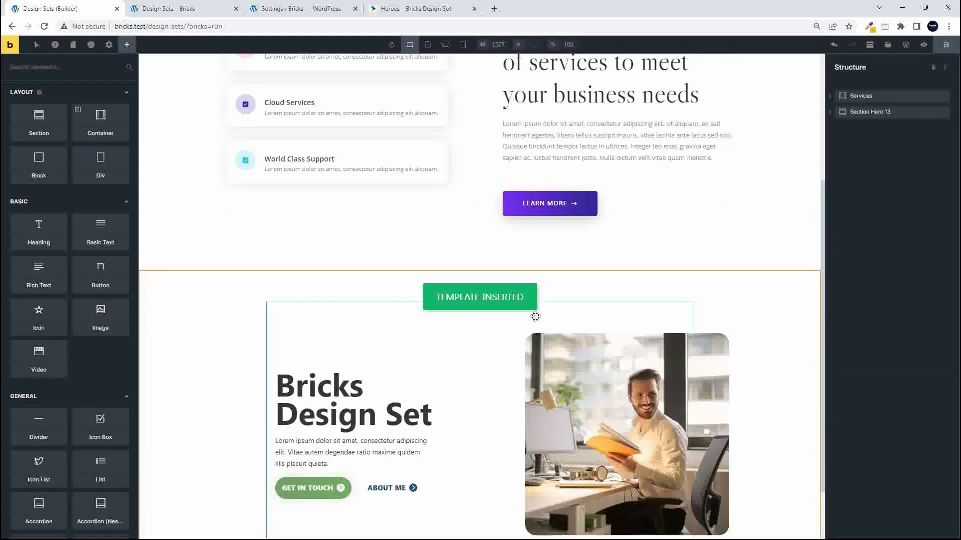
Step: Move Section Hero 13 above Services, save, and reload the live page
drag(858, 112, 845, 92)
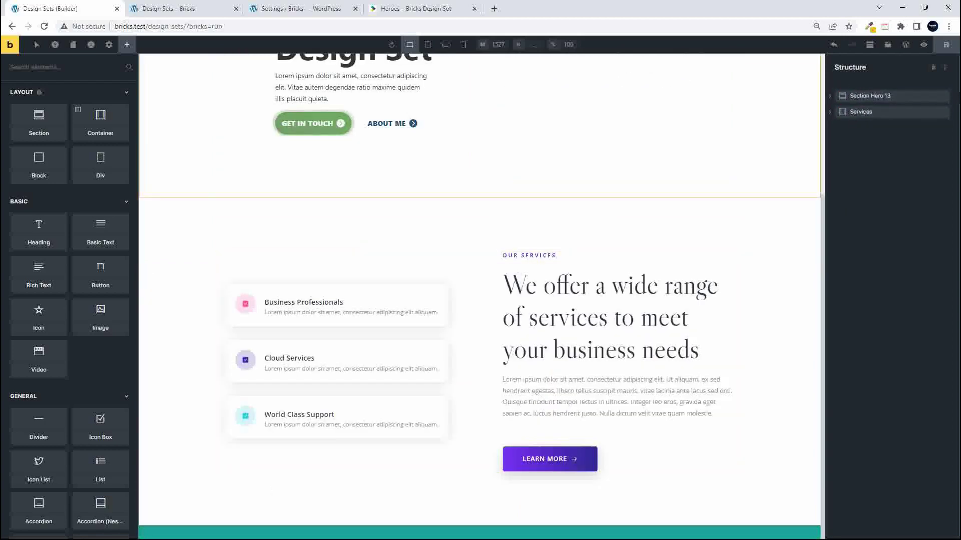
click(947, 46)
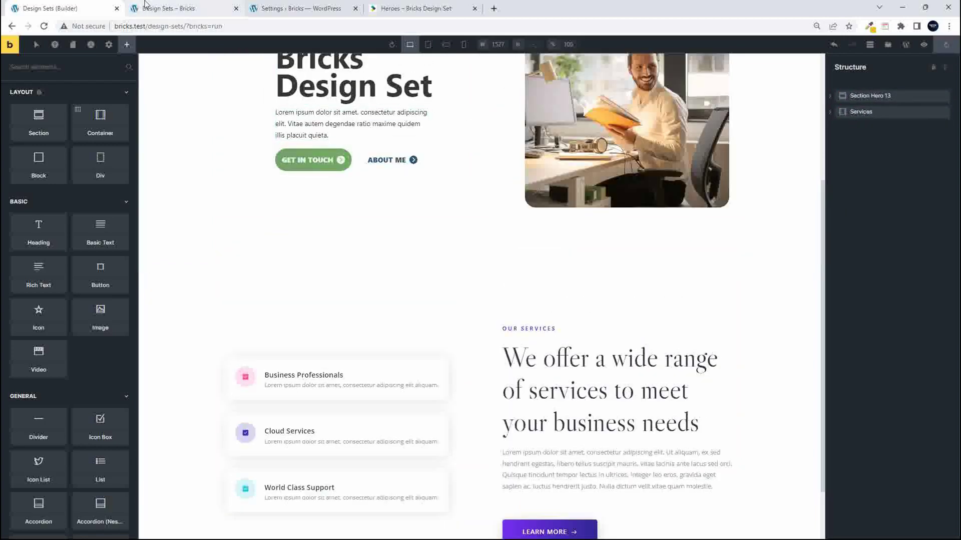
click(188, 7)
click(45, 26)
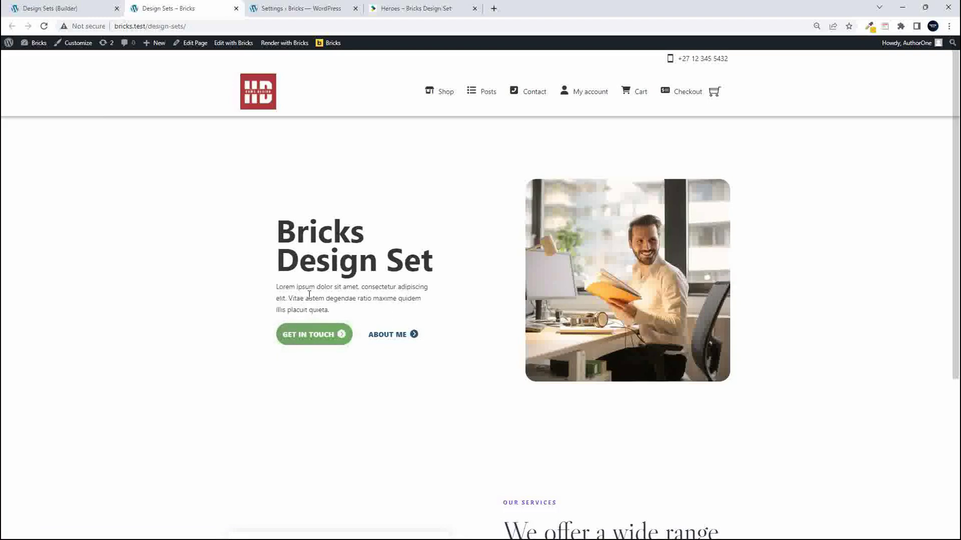
Step: Back in the builder, expand Section Hero 13 and its Container and select both Columns
click(55, 8)
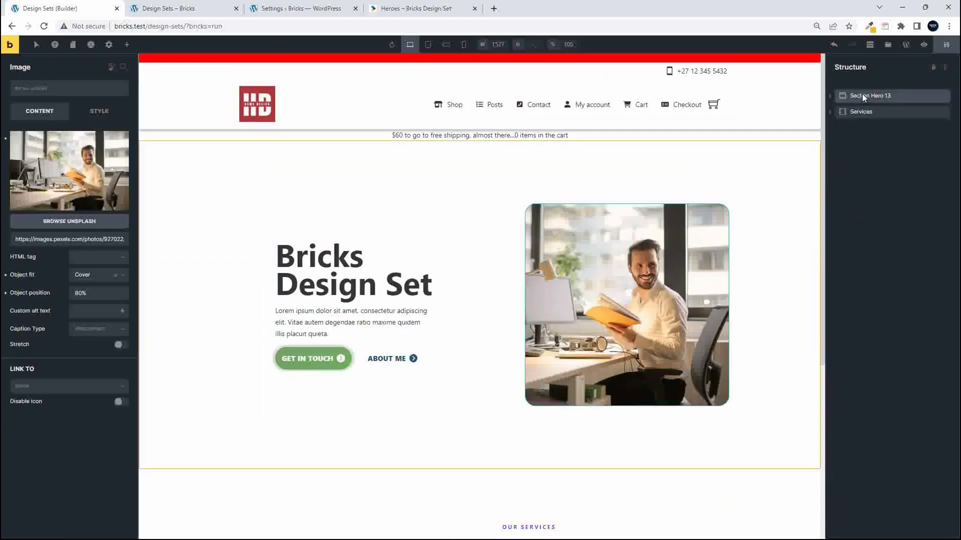
click(863, 96)
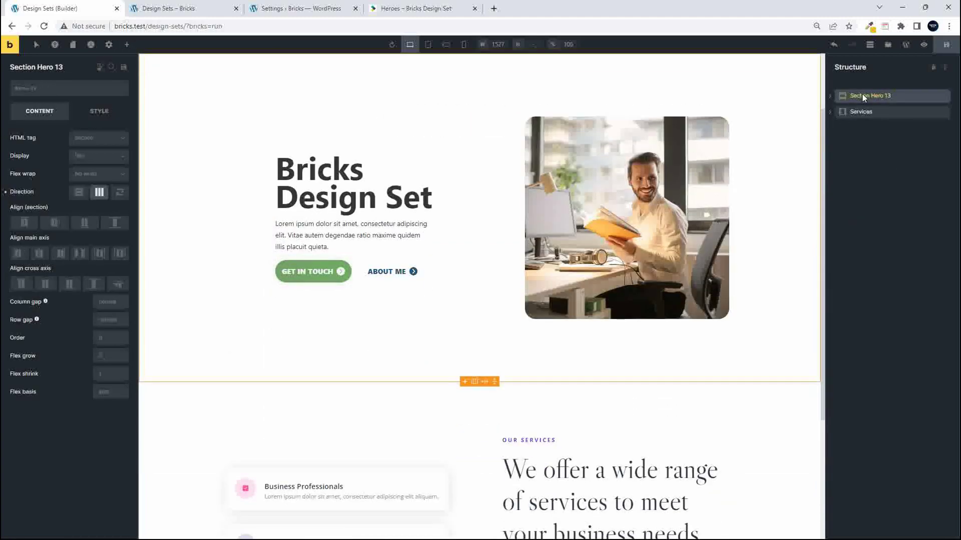
click(830, 96)
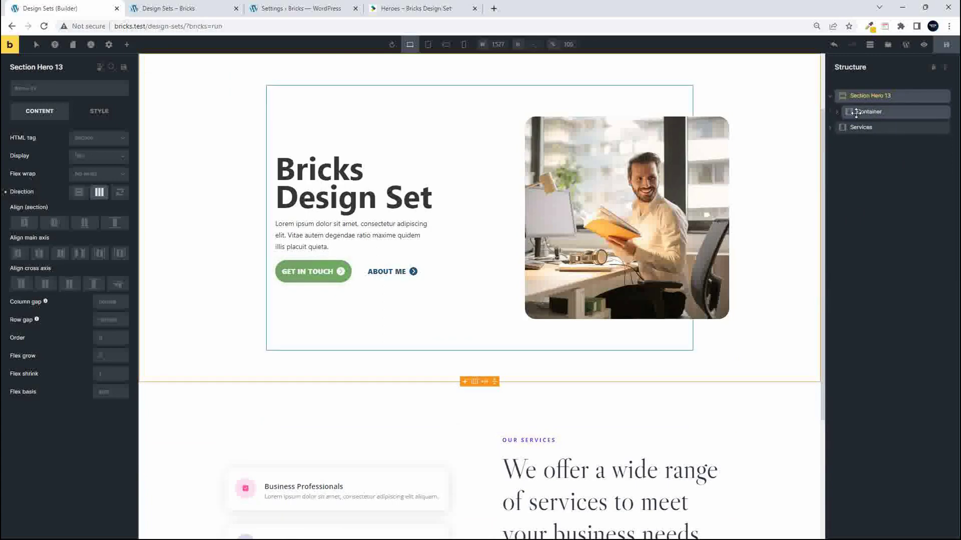
click(836, 111)
click(872, 127)
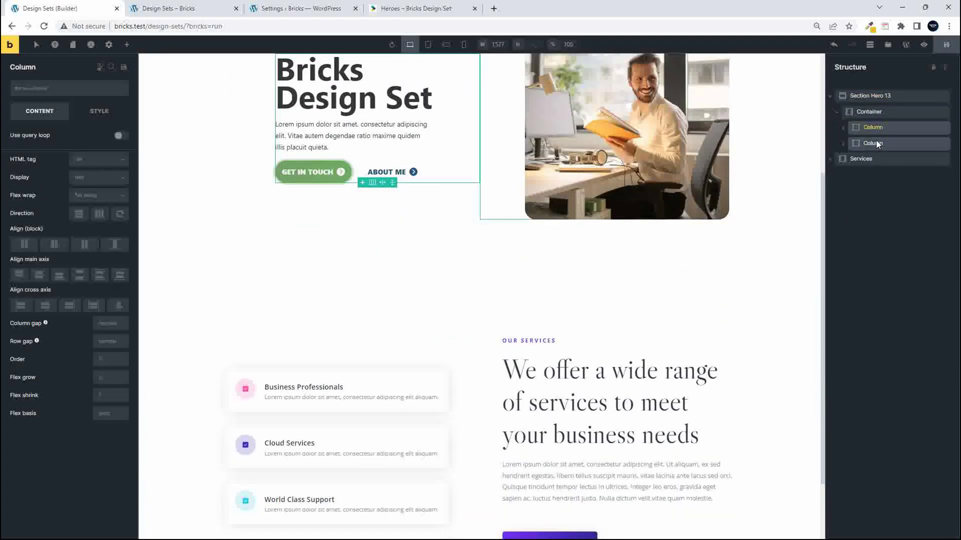
click(876, 142)
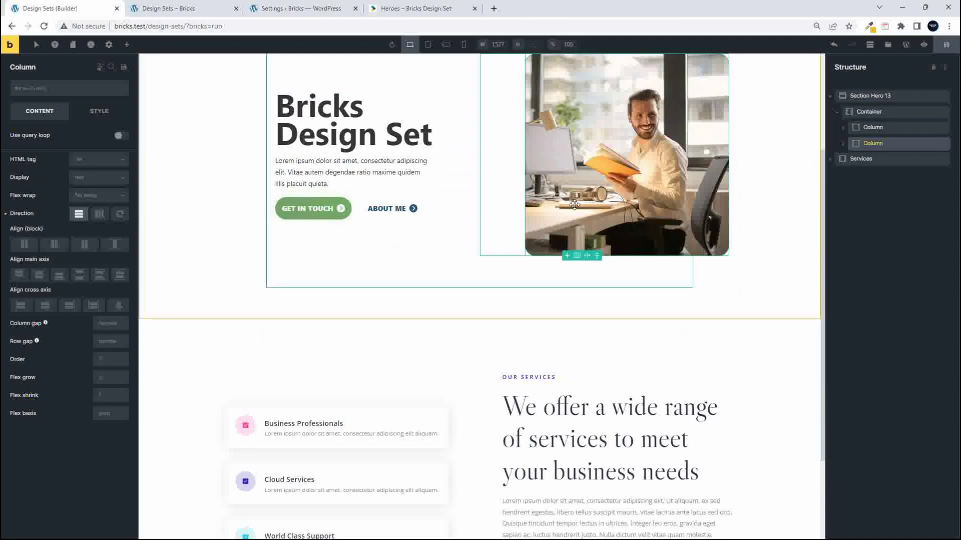
scroll(596, 200, up, 3)
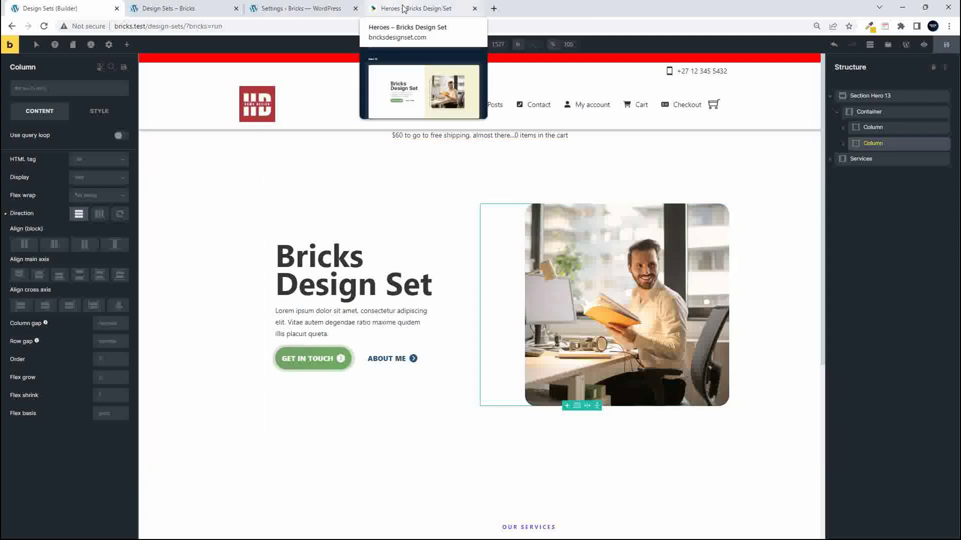
mouse_move(326, 10)
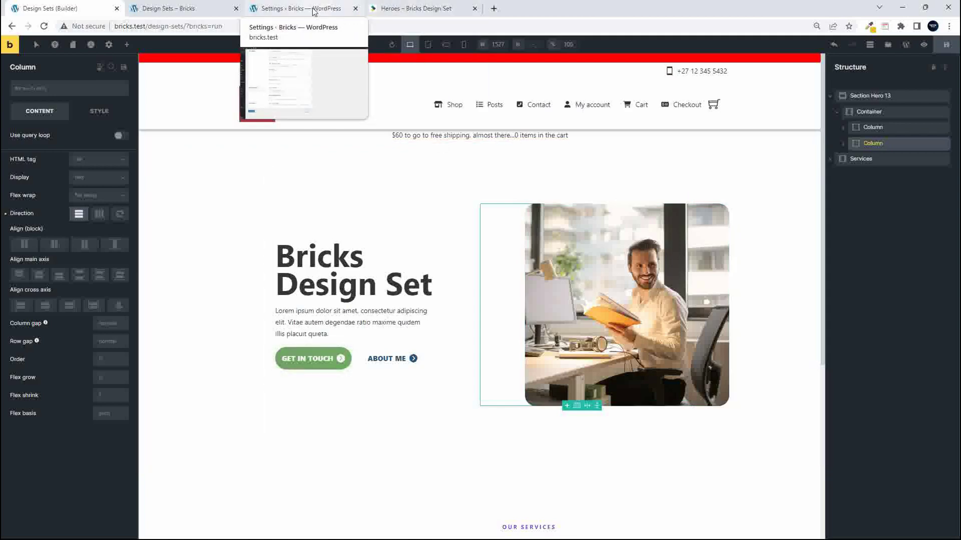
Step: Open the Blog category on the Bricks Design Set website
click(410, 9)
scroll(351, 145, up, 20)
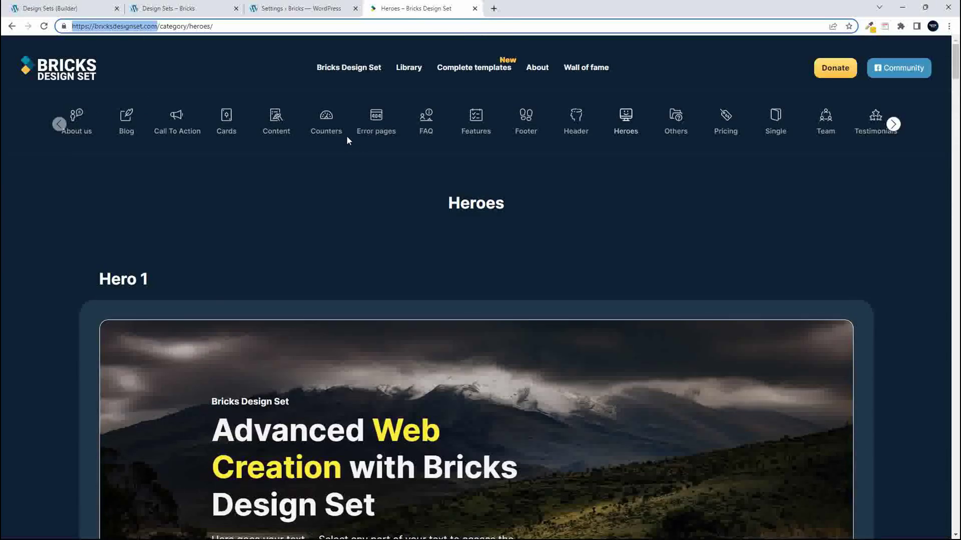
click(126, 122)
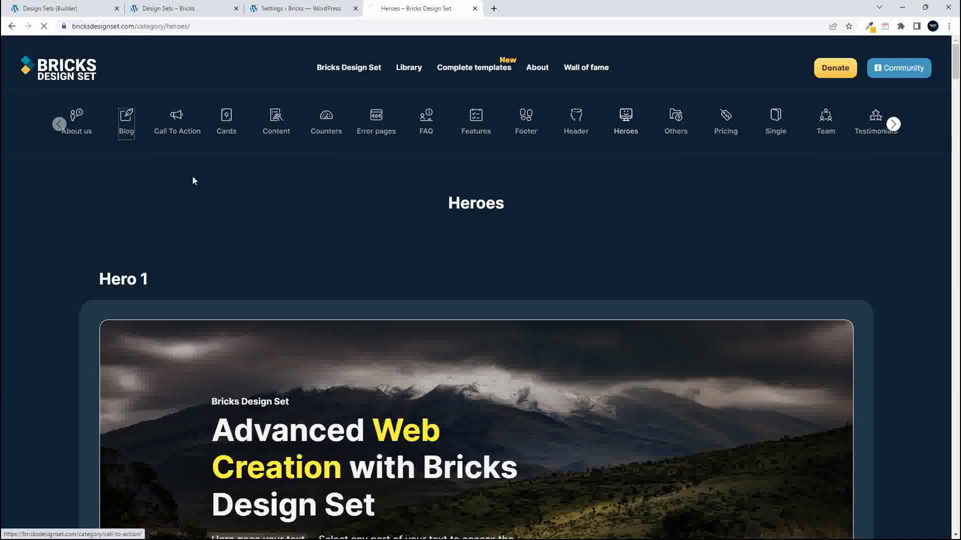
Step: Look over the Blog Posts 2 and Blog Card 2 designs, then return to the builder
scroll(230, 215, down, 15)
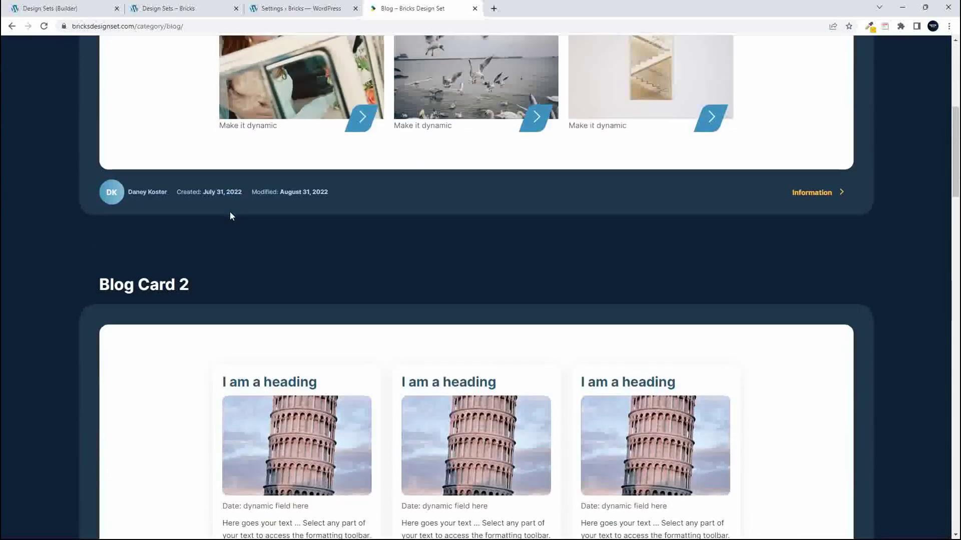
scroll(230, 216, down, 20)
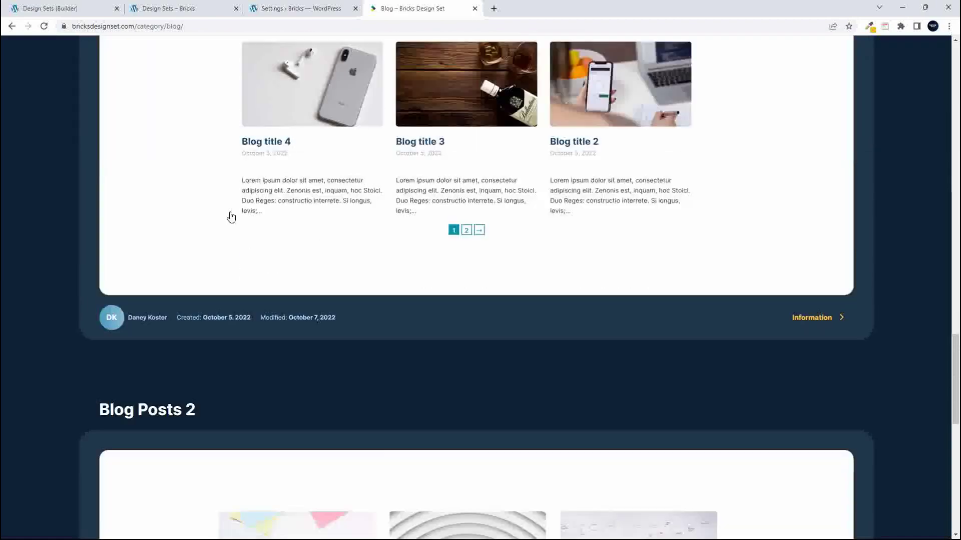
scroll(230, 216, down, 6)
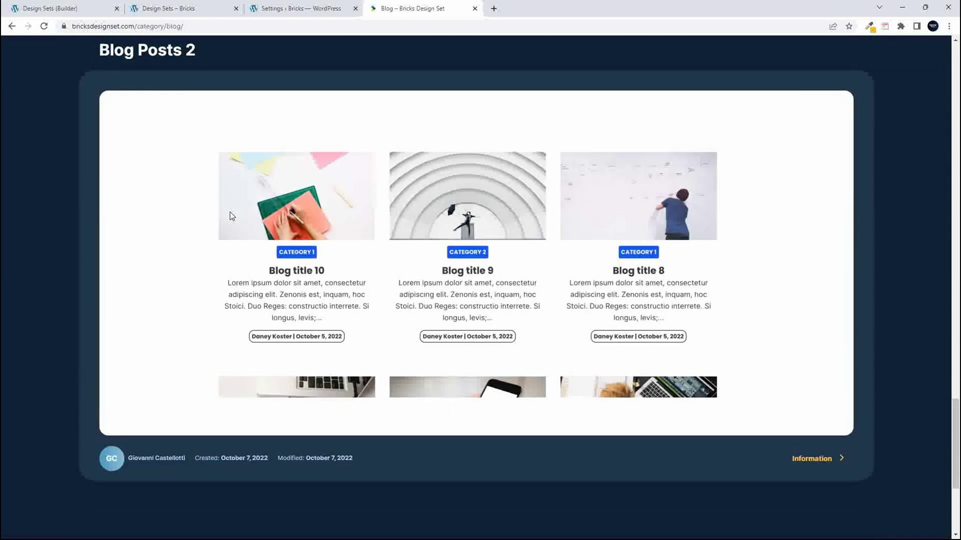
scroll(230, 216, up, 12)
scroll(230, 216, up, 15)
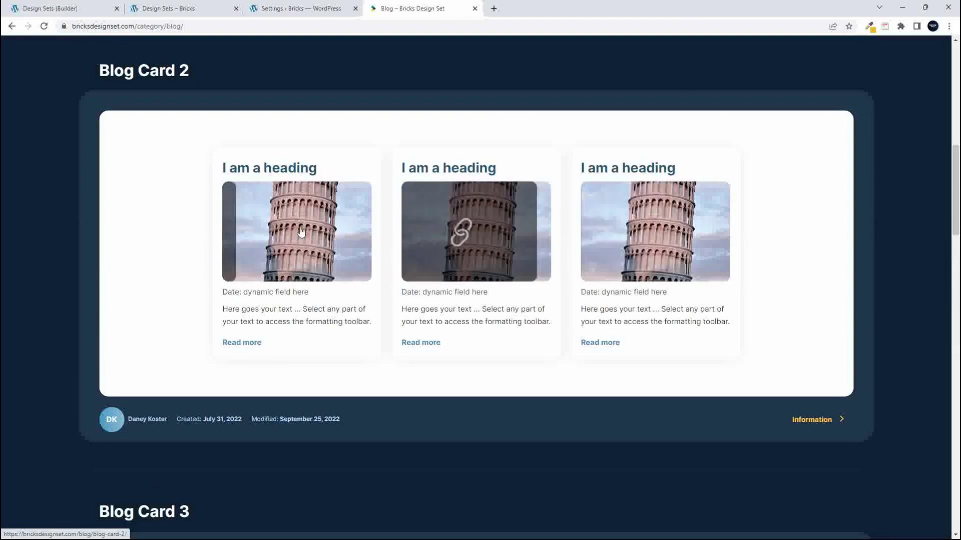
scroll(336, 271, up, 9)
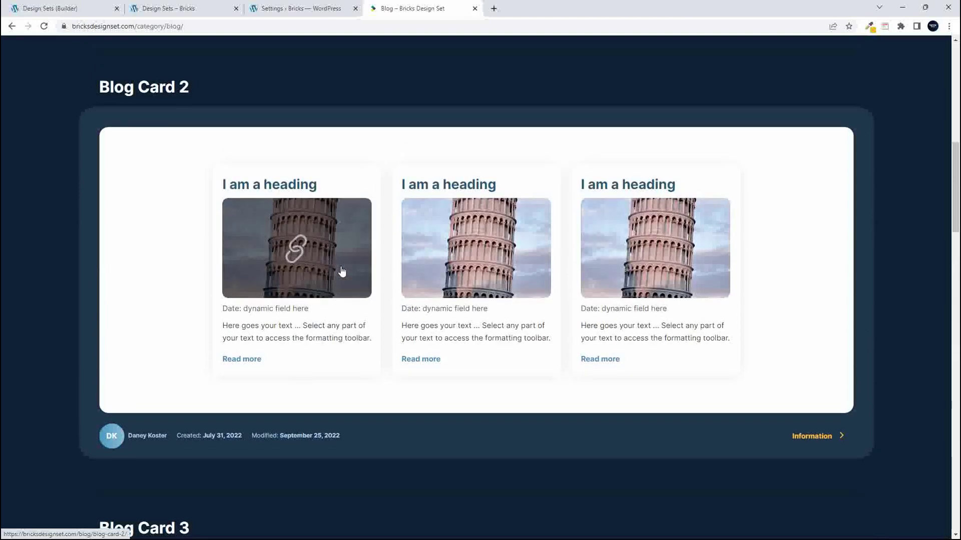
scroll(345, 307, down, 9)
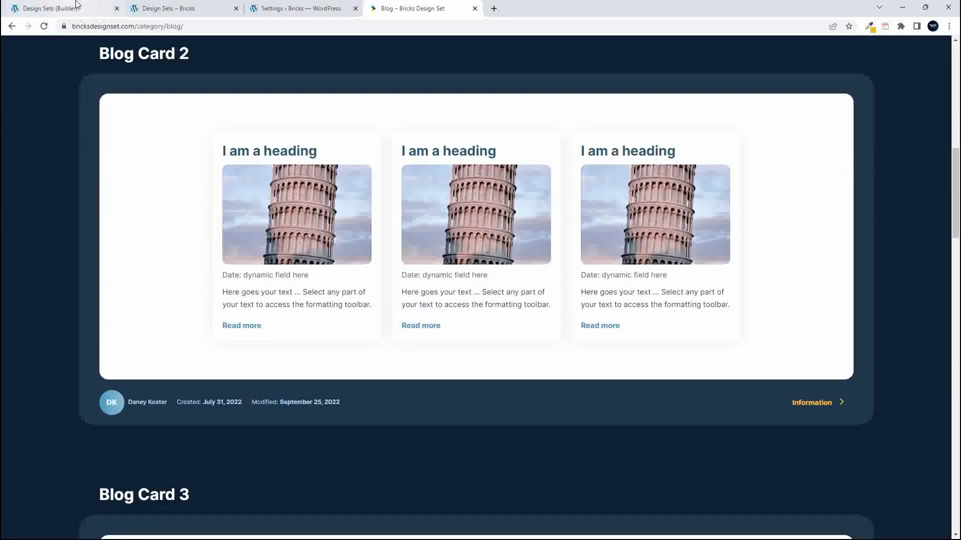
click(71, 6)
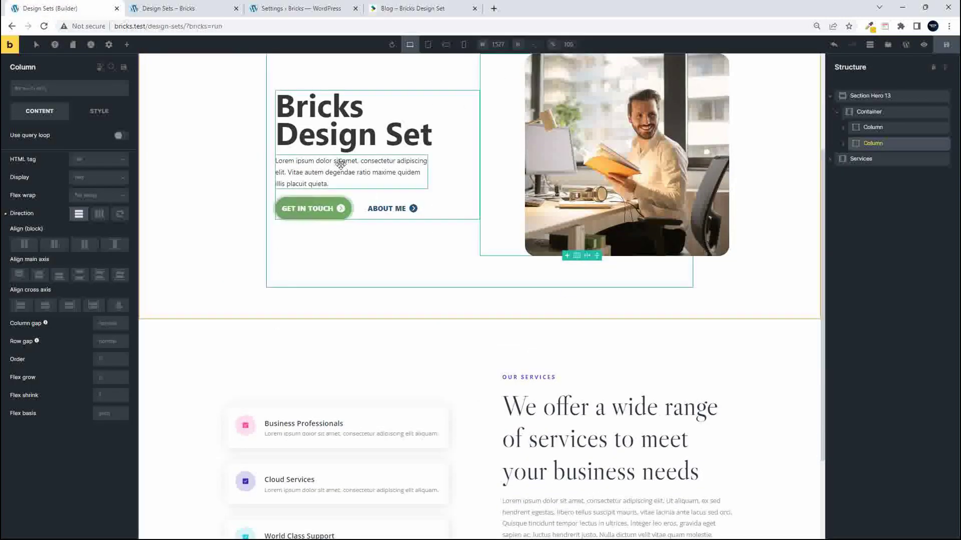
Step: Insert the remote Blog - Card 2 template found by searching 'blo', declining its theme styles and colour palette
scroll(377, 186, up, 3)
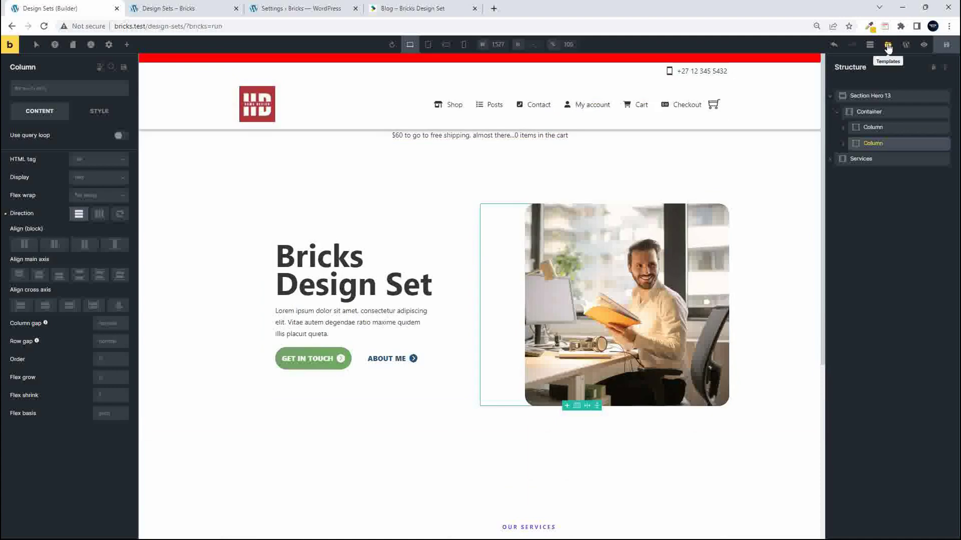
click(888, 44)
click(340, 90)
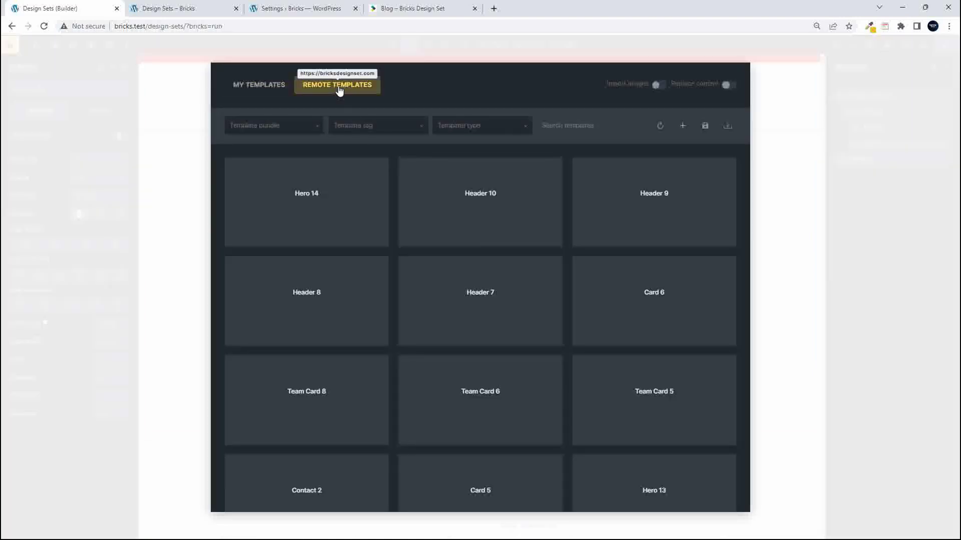
text(blog)
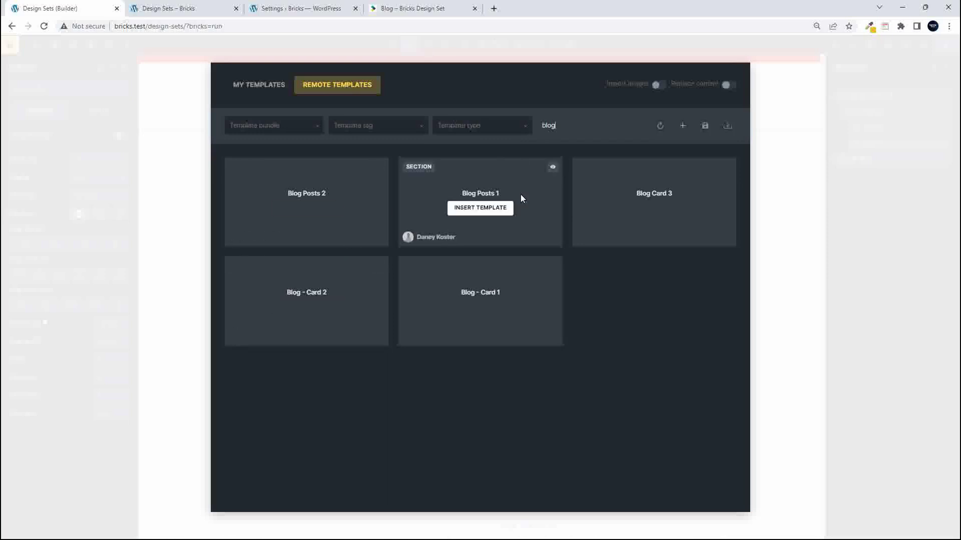
mouse_move(672, 192)
mouse_move(345, 286)
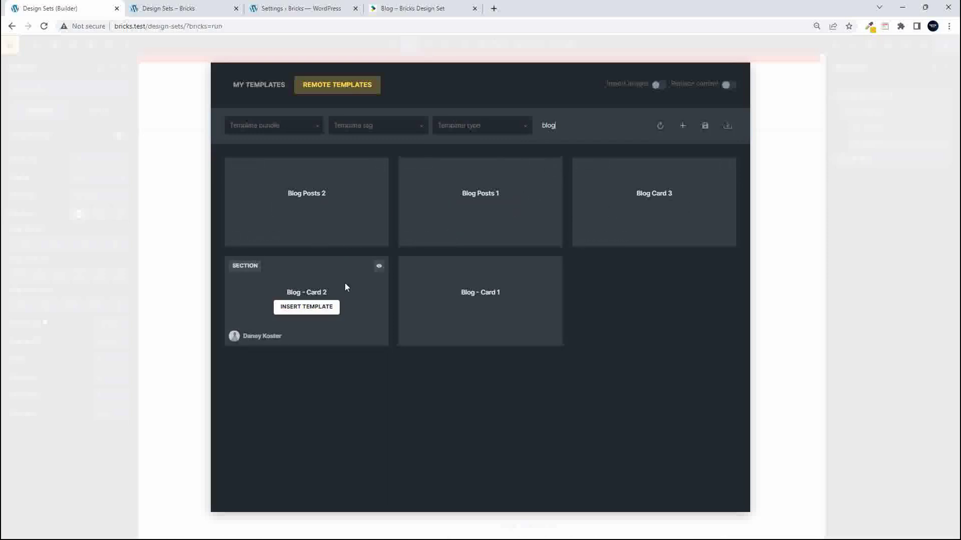
click(288, 311)
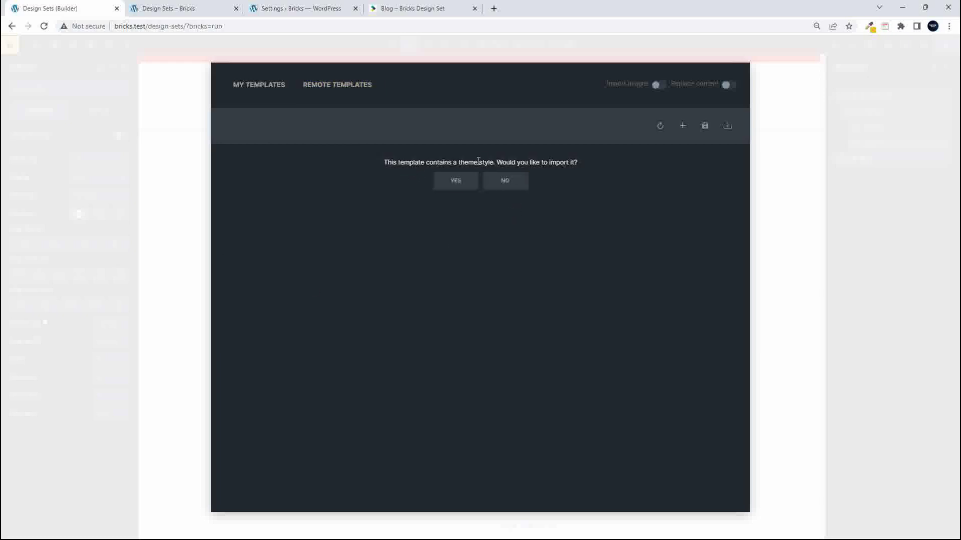
click(507, 185)
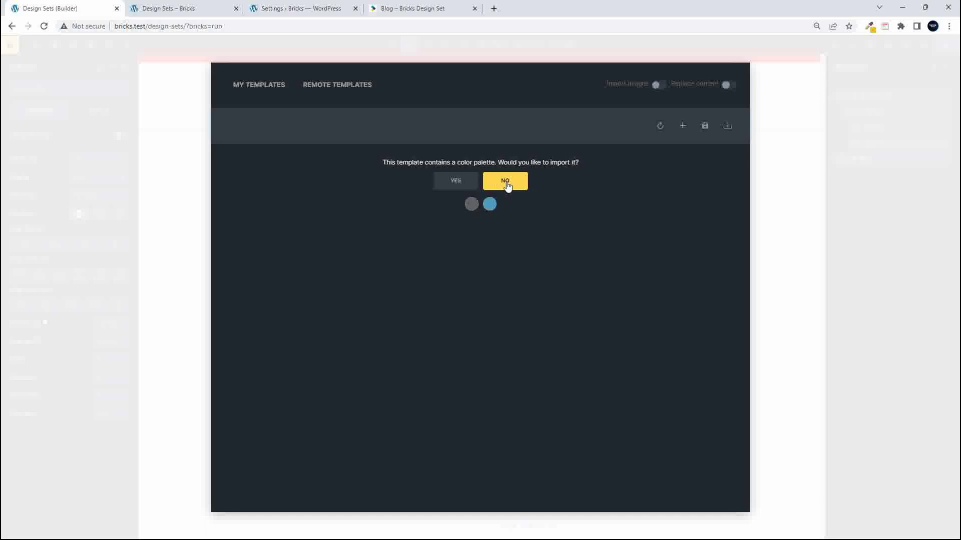
click(507, 185)
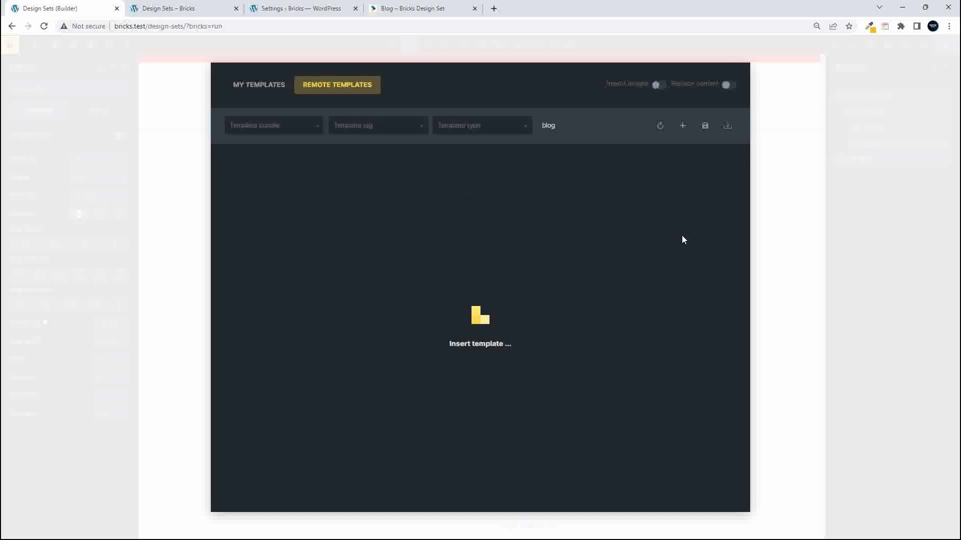
Step: Undo the Blog - Card 2 section misplaced inside the hero's image column, restoring the hero photo
scroll(682, 233, down, 2)
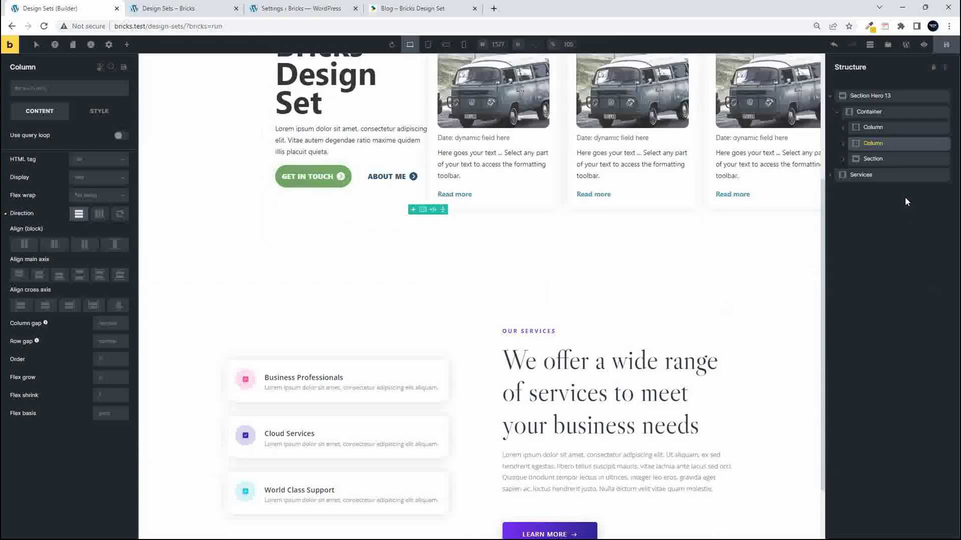
click(844, 144)
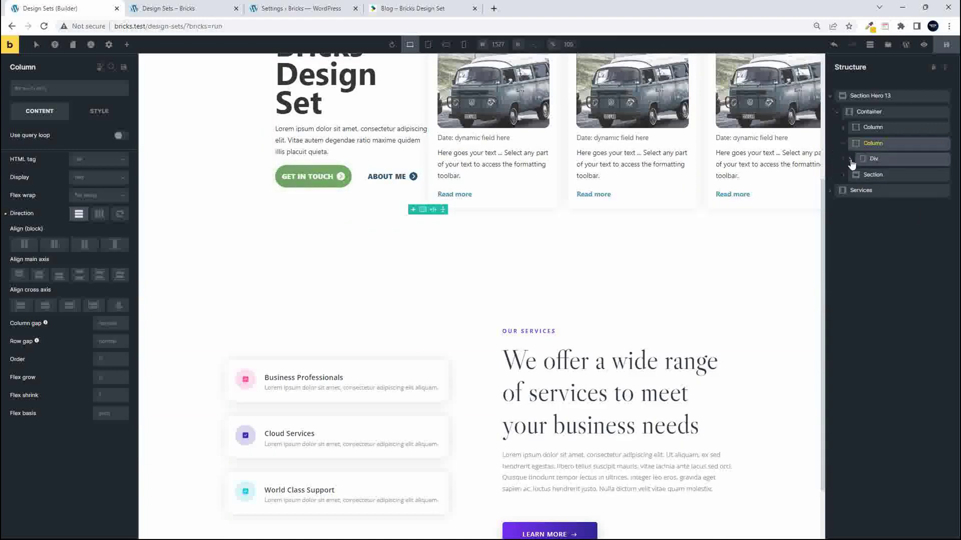
click(851, 160)
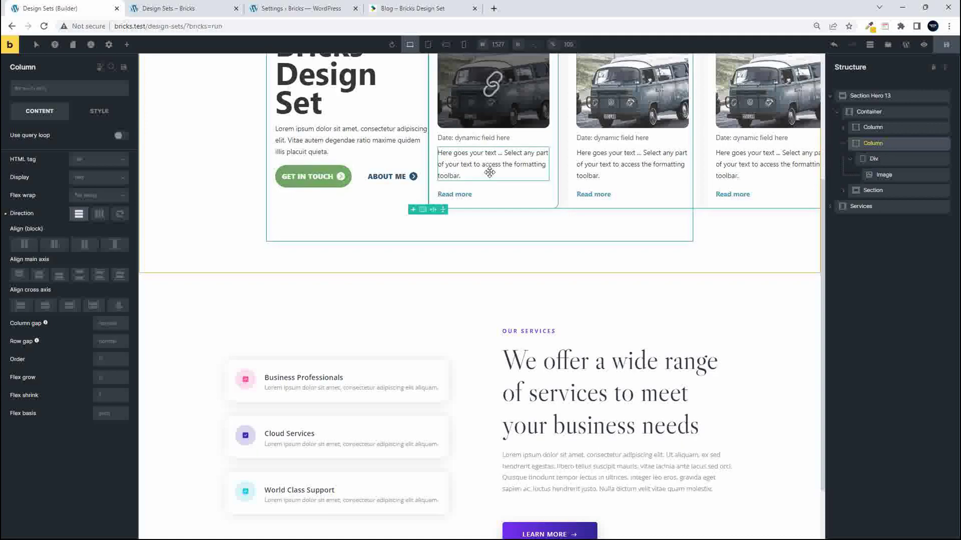
scroll(523, 199, up, 4)
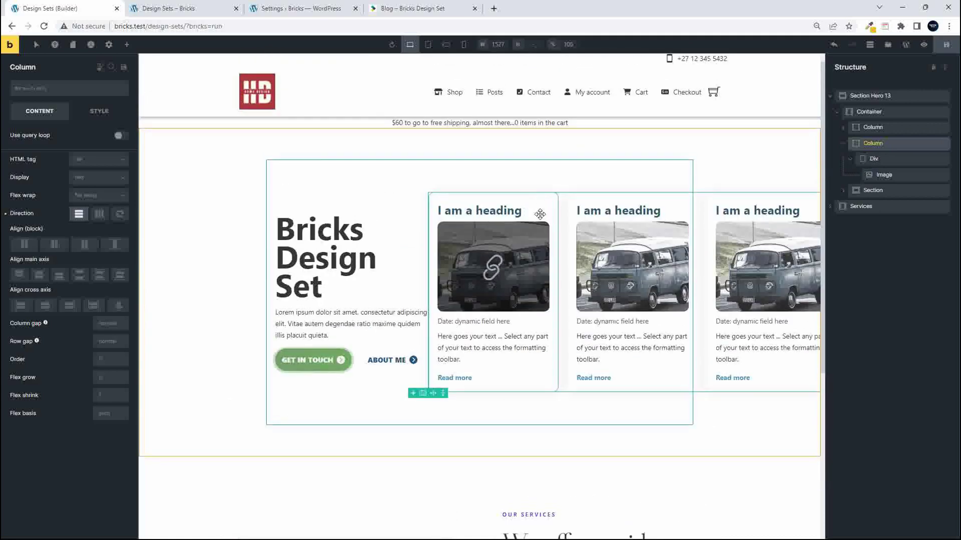
click(479, 209)
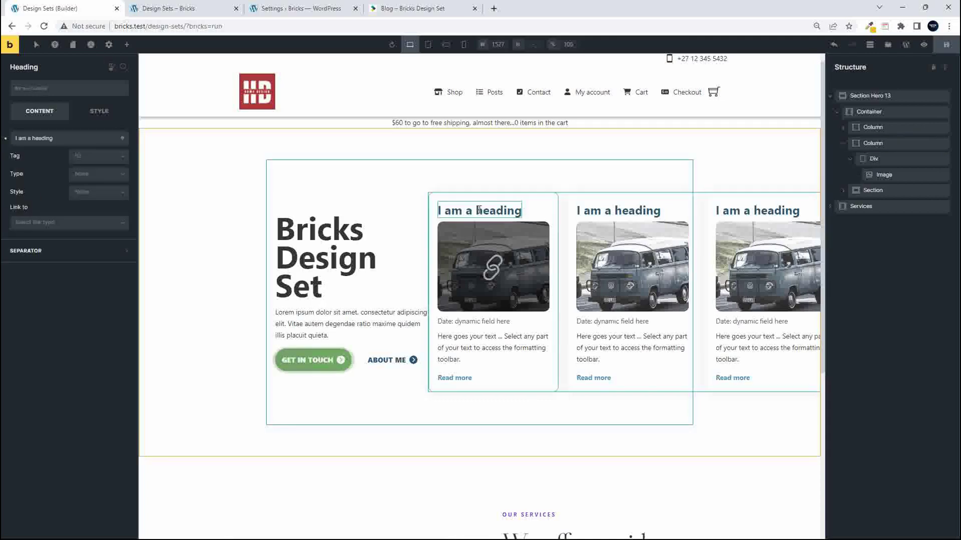
click(846, 130)
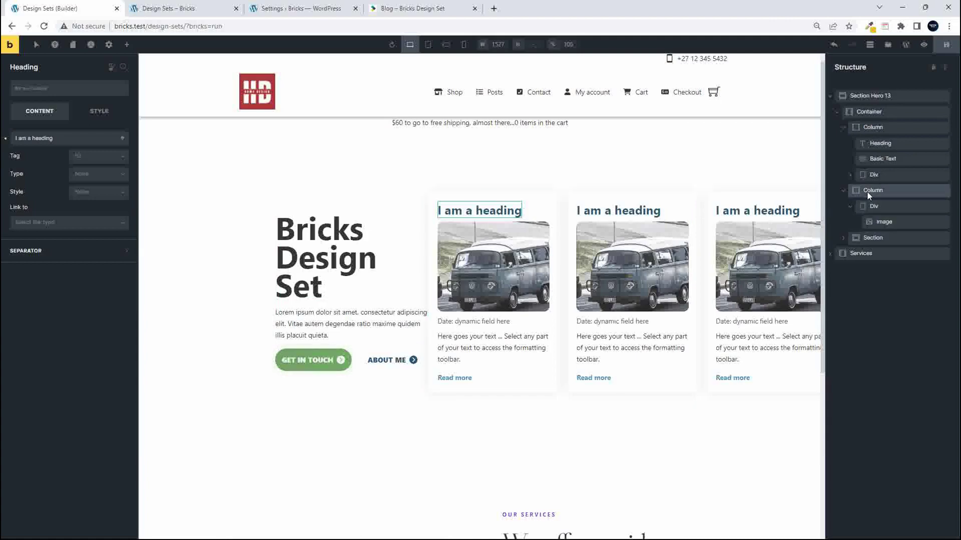
key(ctrl+z)
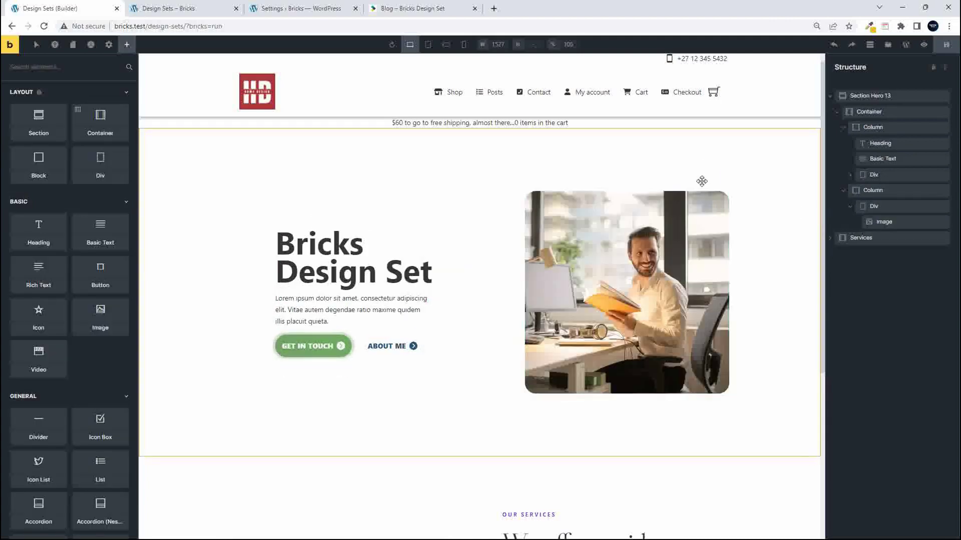
Step: Insert Blog - Card 2 from a 'bl' remote template search as its own section, declining styles and palette
click(946, 70)
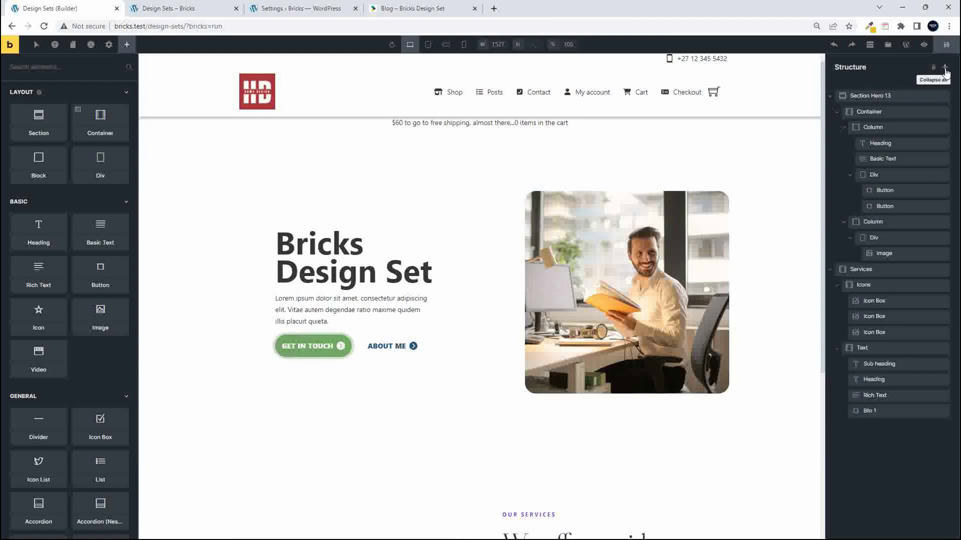
click(946, 70)
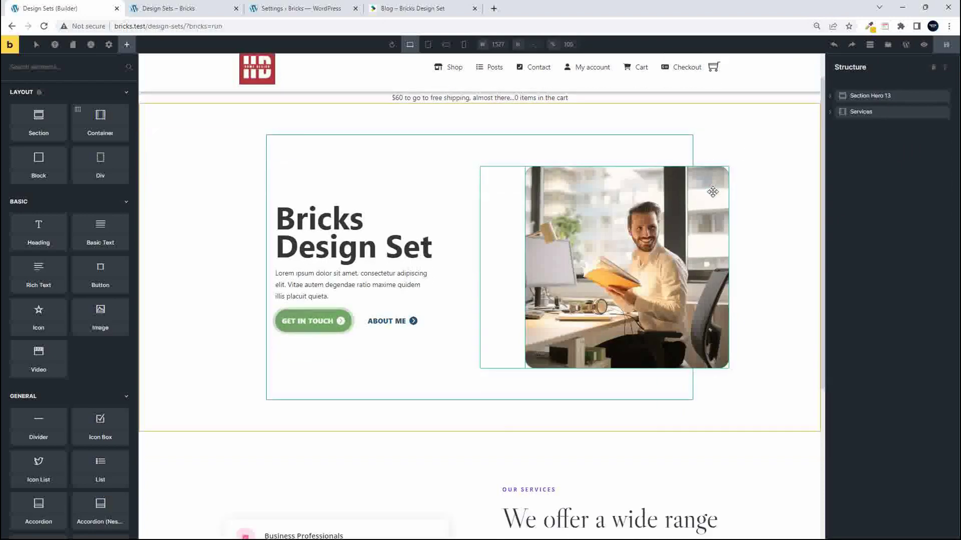
click(889, 44)
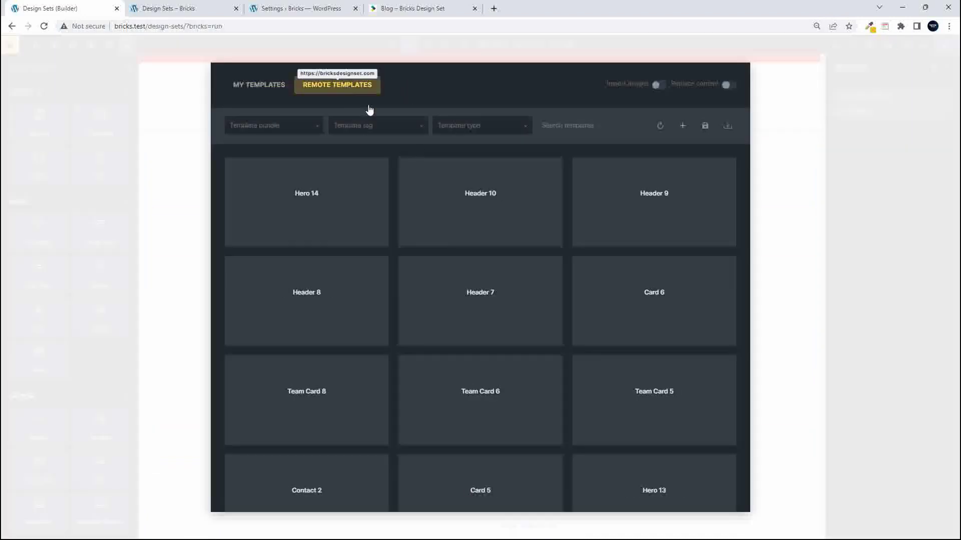
click(584, 129)
text(blog)
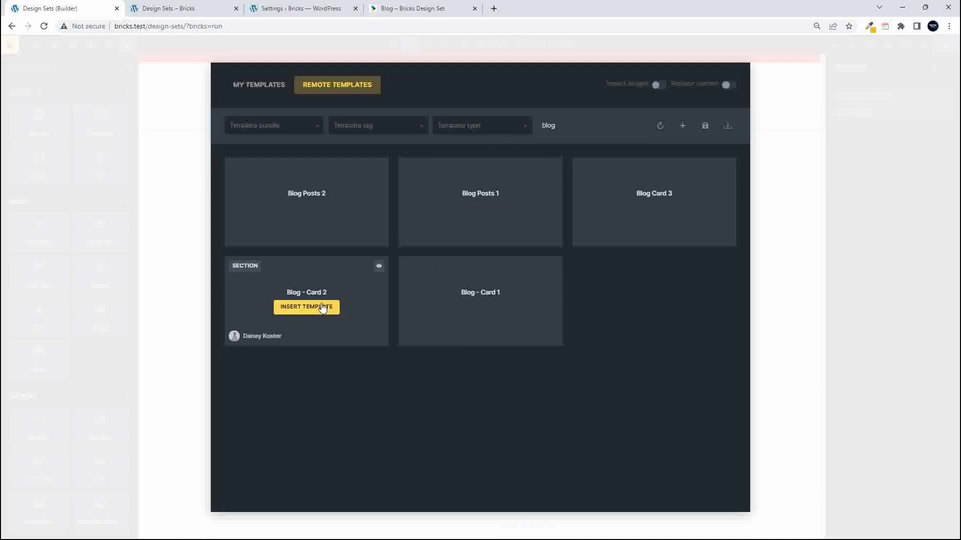
click(320, 307)
click(503, 181)
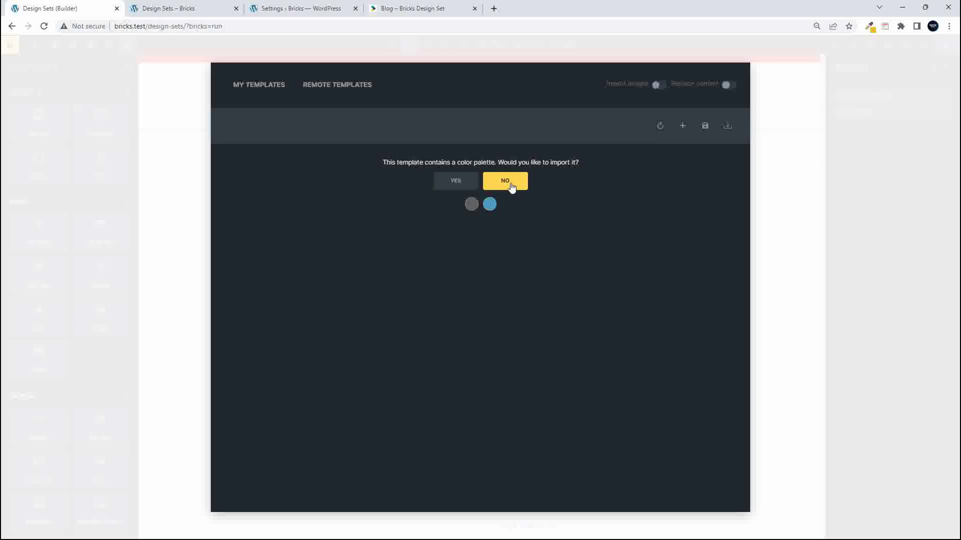
click(510, 183)
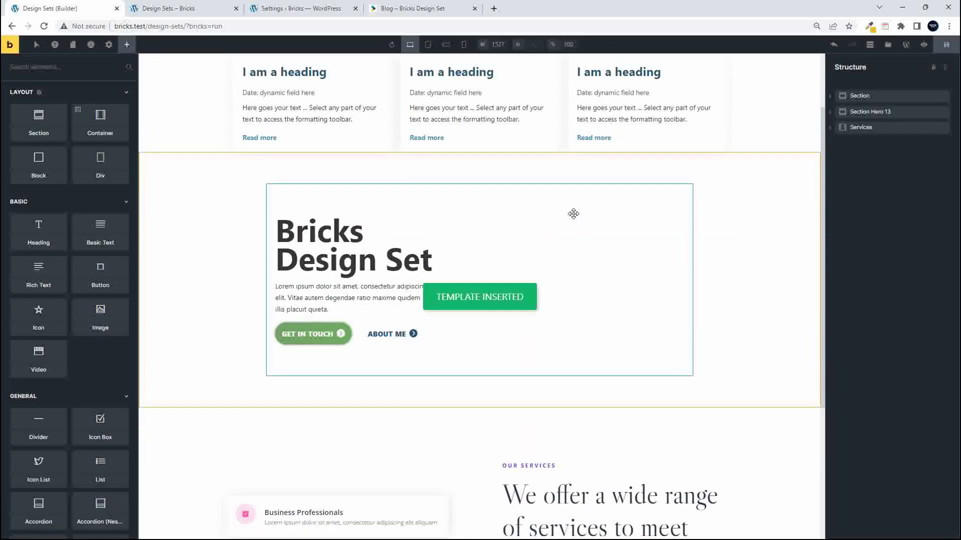
scroll(736, 317, up, 2)
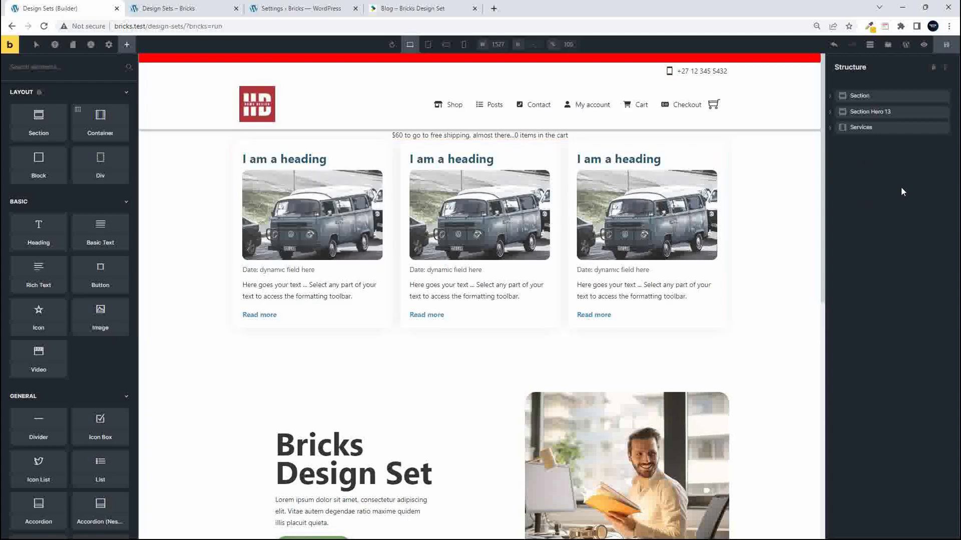
Step: Enable Use query loop on the Container holding the three Blog - Card 2 cards
click(831, 97)
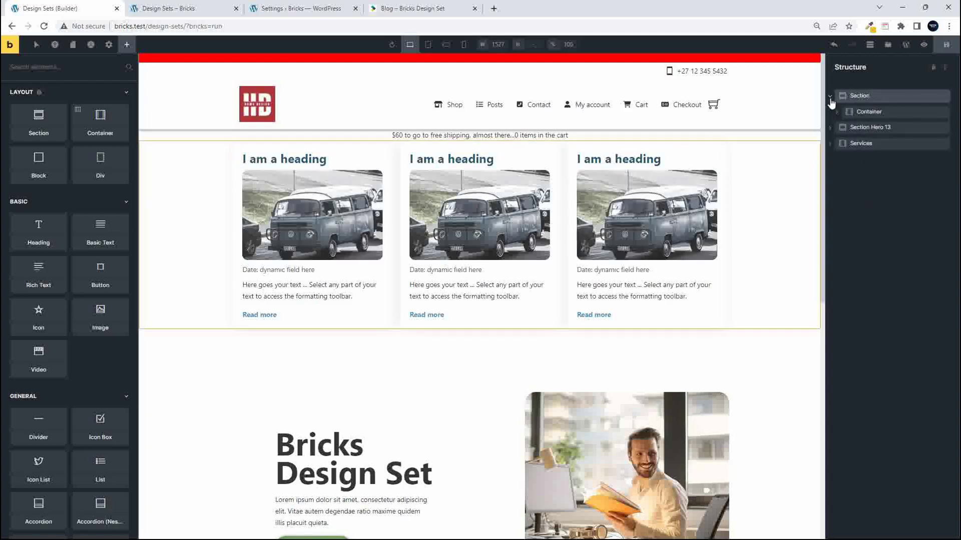
click(857, 112)
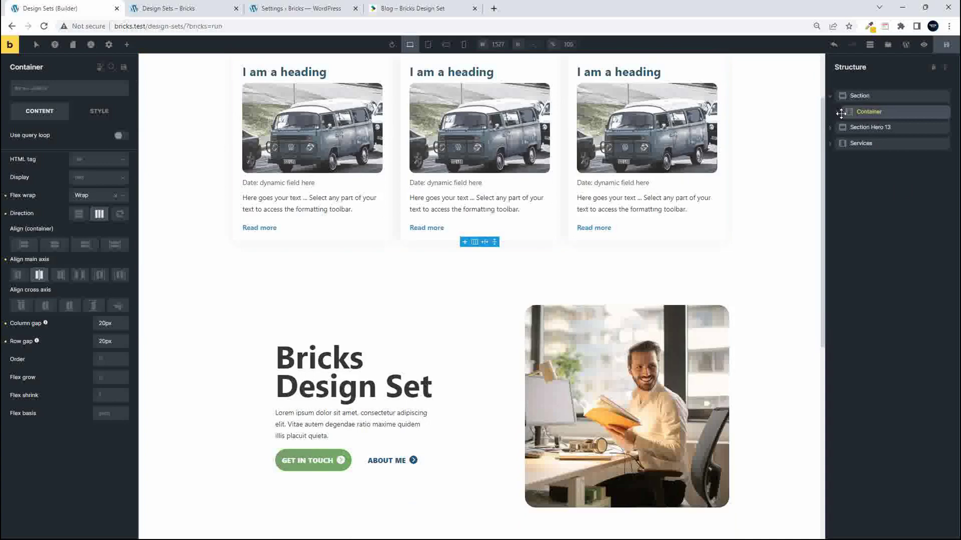
click(838, 113)
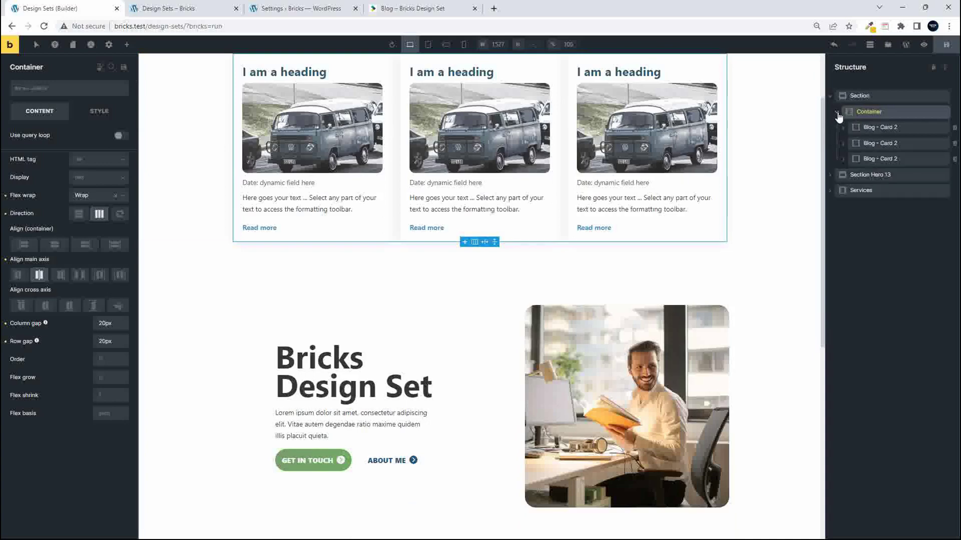
click(877, 128)
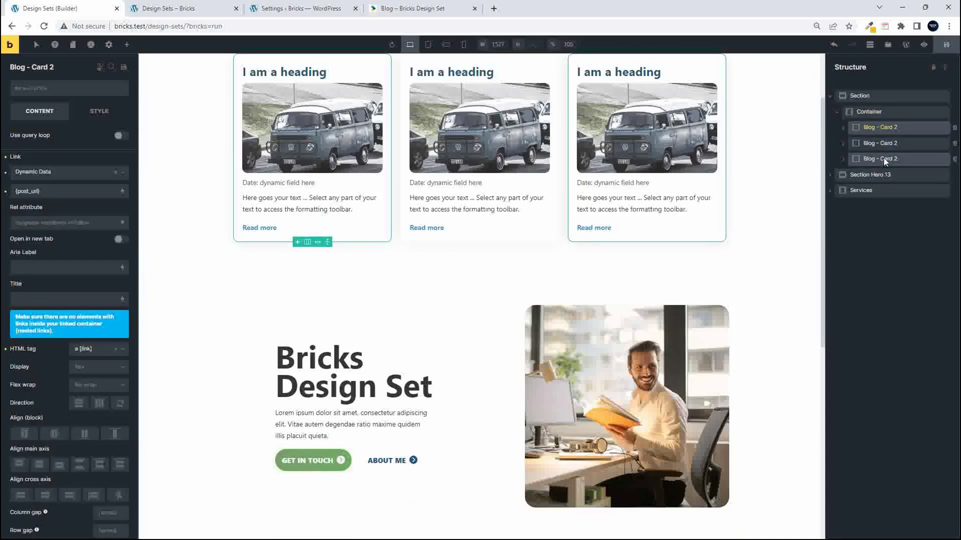
click(869, 112)
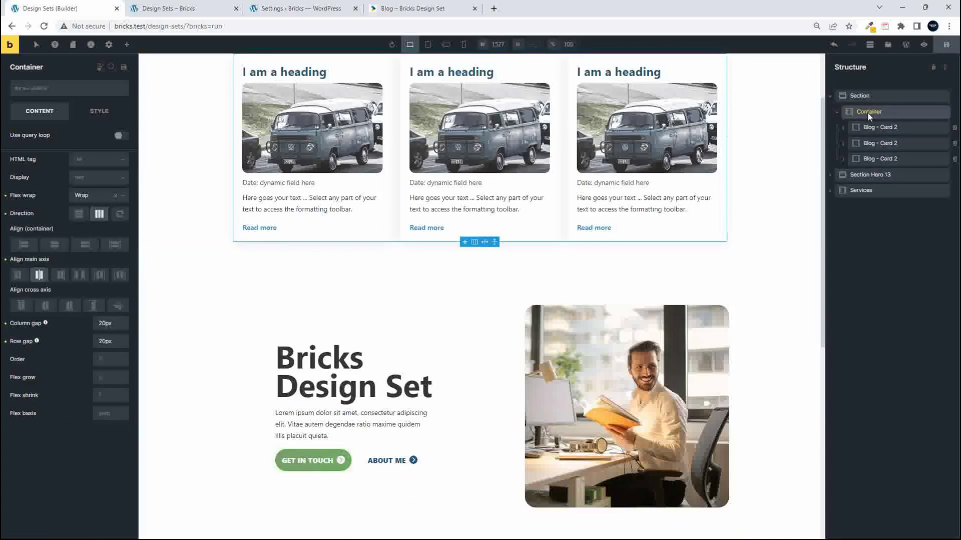
click(120, 135)
Step: Replace the first card's heading text with the {post_title} dynamic tag to show real post titles
click(121, 151)
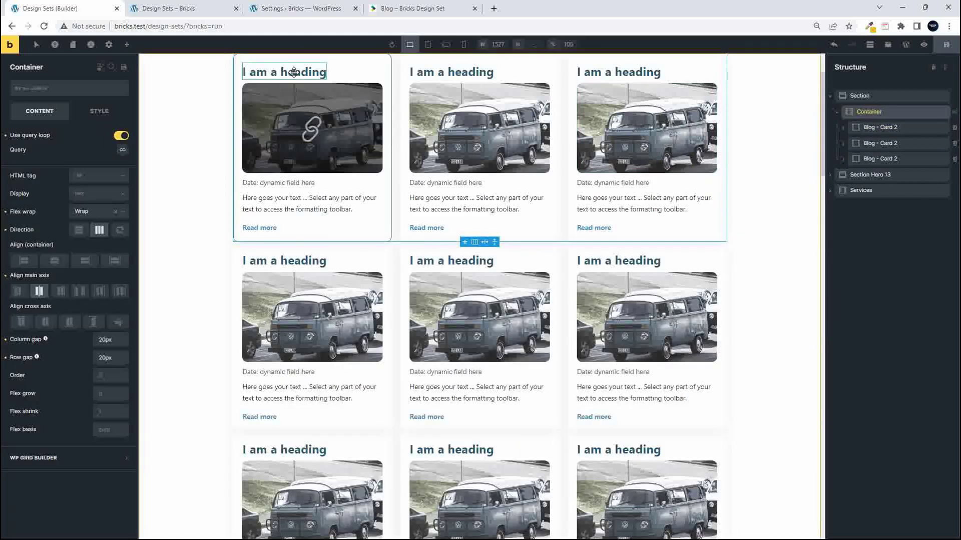
click(301, 73)
triple_click(296, 72)
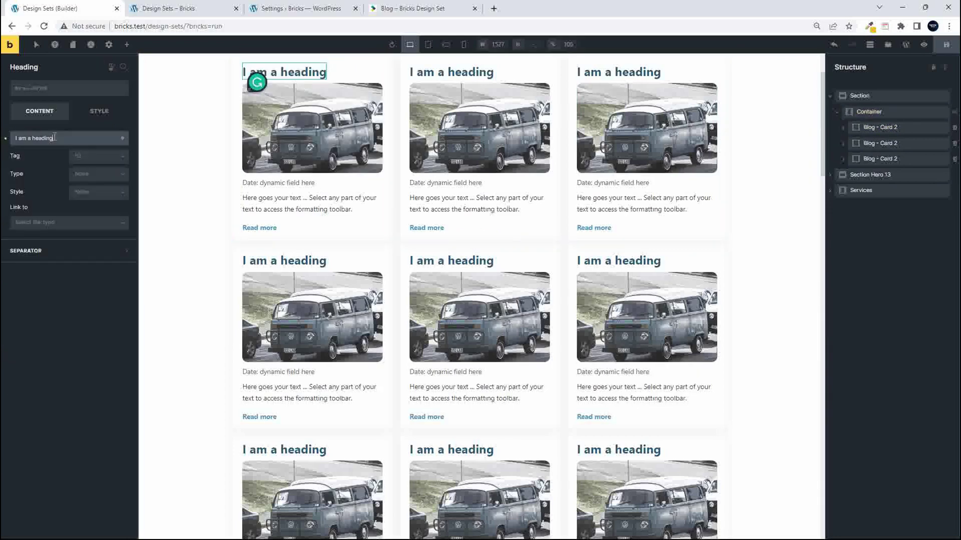
drag(54, 138, 4, 135)
key(BackSpace)
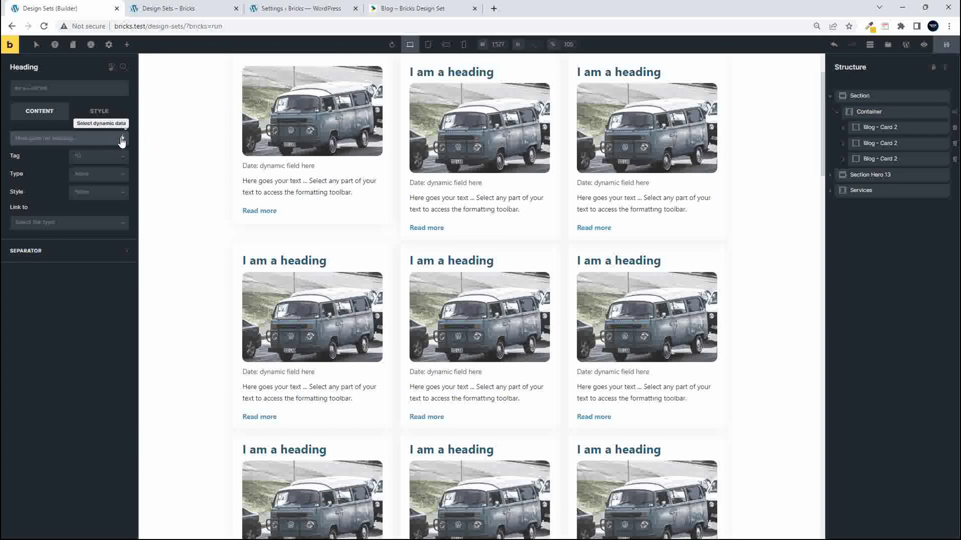
click(121, 138)
click(33, 181)
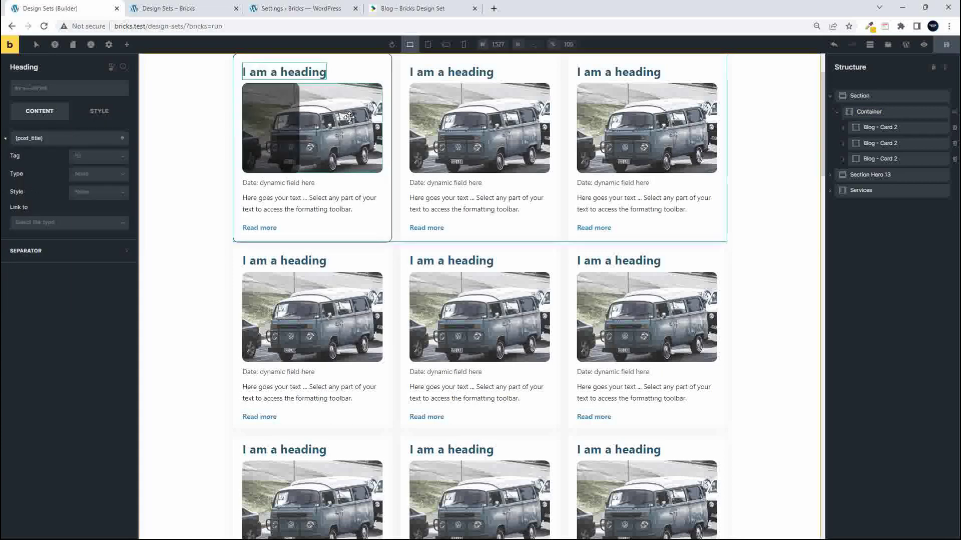
click(343, 137)
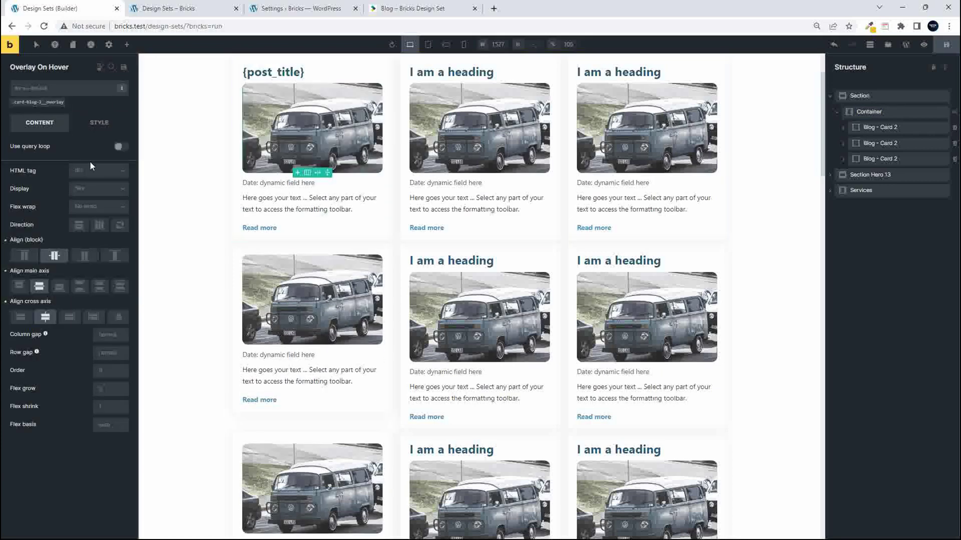
click(119, 147)
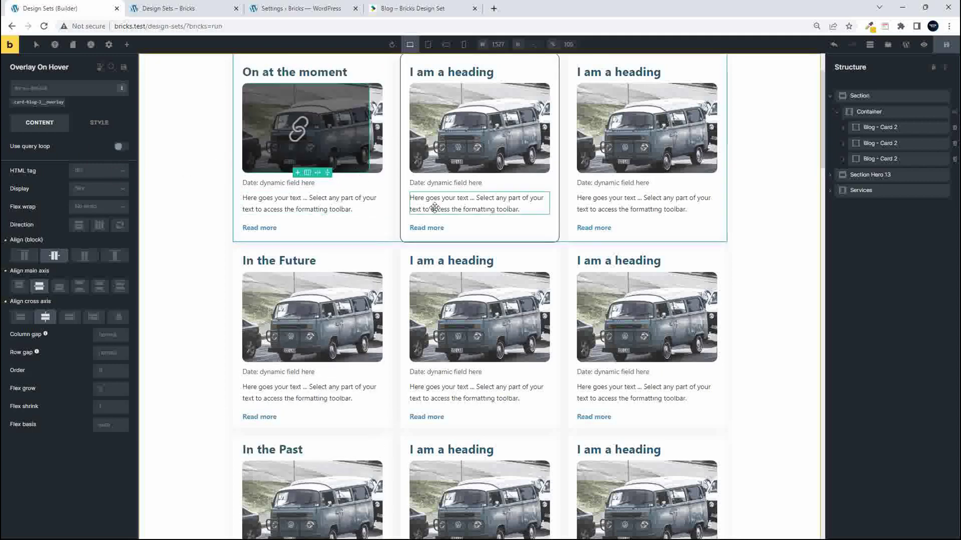
Step: Check the looped cards, then delete the blog Section and reopen the template library
scroll(345, 216, down, 3)
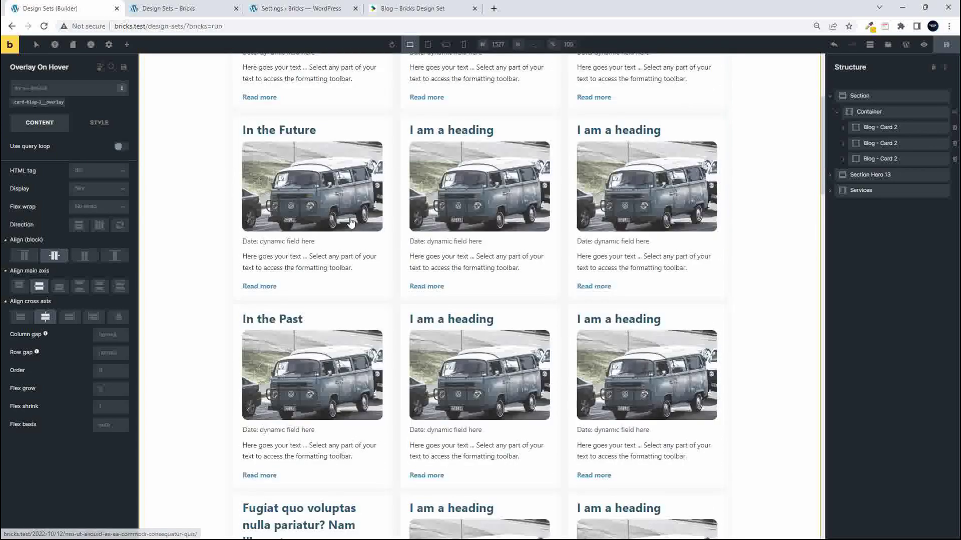
scroll(348, 216, up, 4)
scroll(351, 216, down, 10)
scroll(353, 217, down, 2)
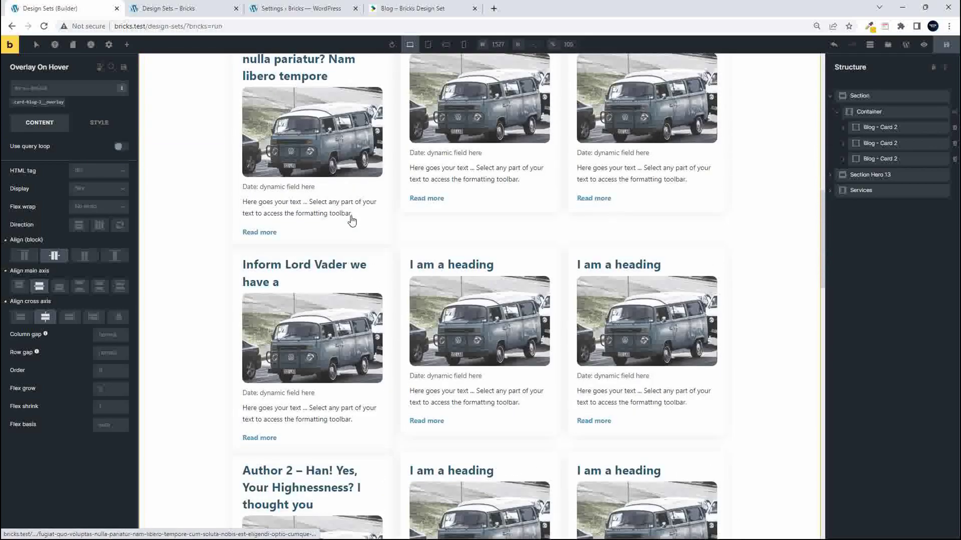
scroll(383, 214, up, 7)
right_click(898, 96)
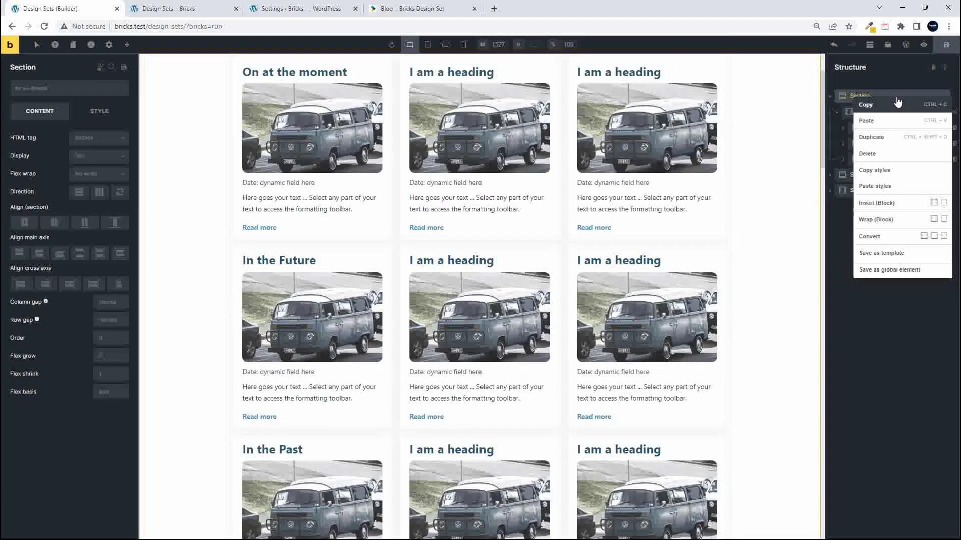
click(877, 154)
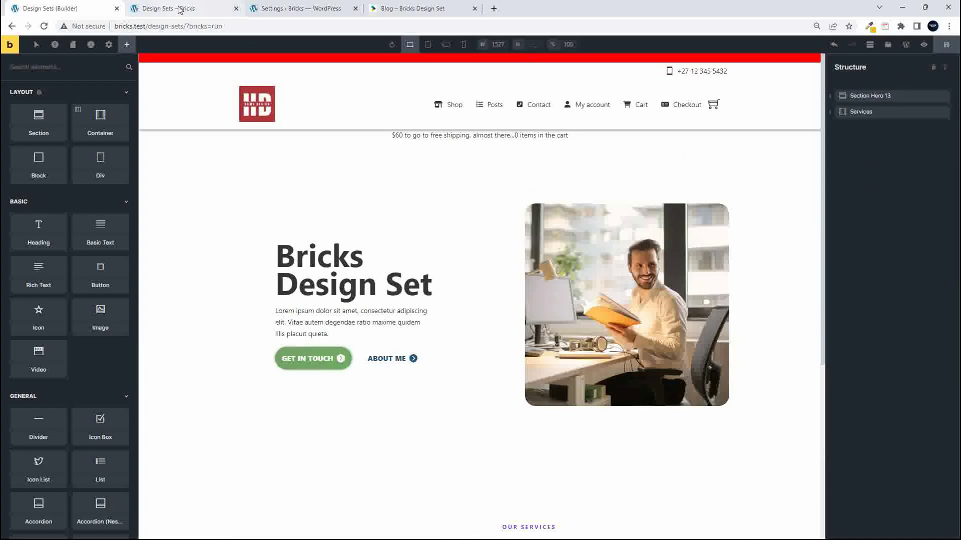
click(889, 50)
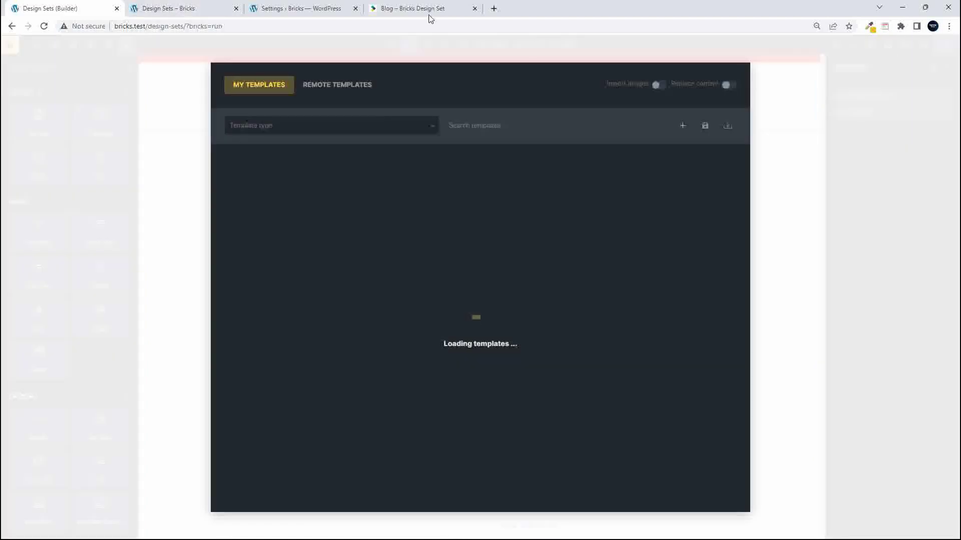
Step: View the Blog Posts 2 design on the Blog – Bricks Design Set page, then return to the builder
click(399, 11)
scroll(599, 225, down, 20)
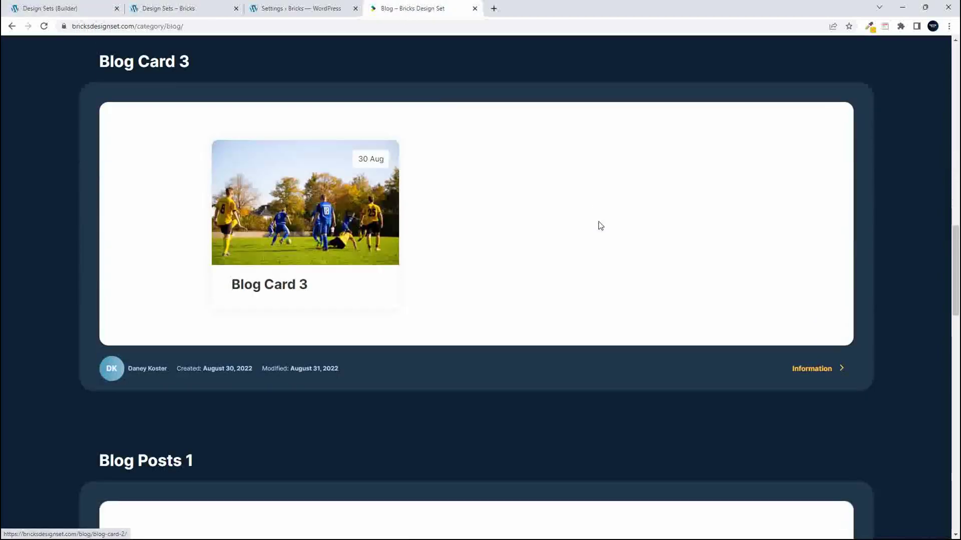
scroll(598, 224, down, 10)
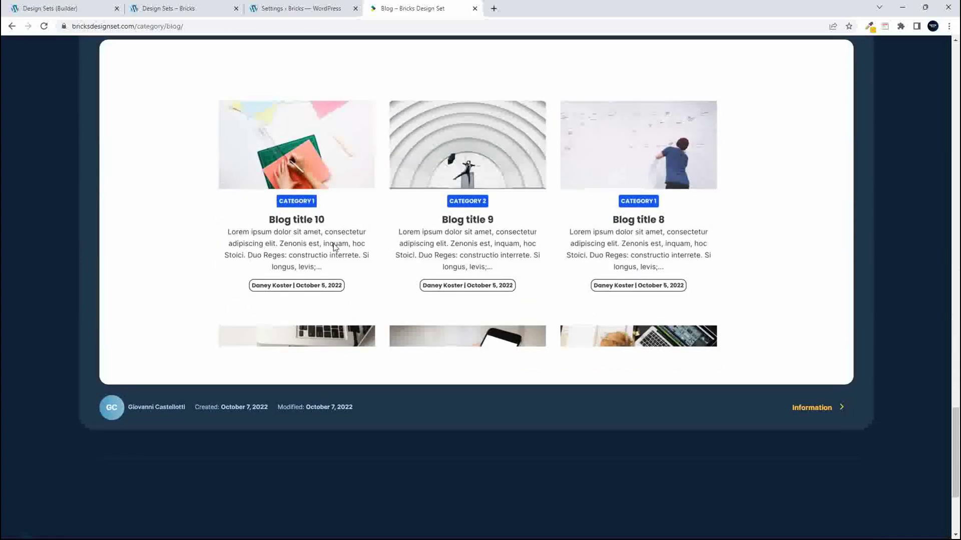
scroll(394, 231, up, 1)
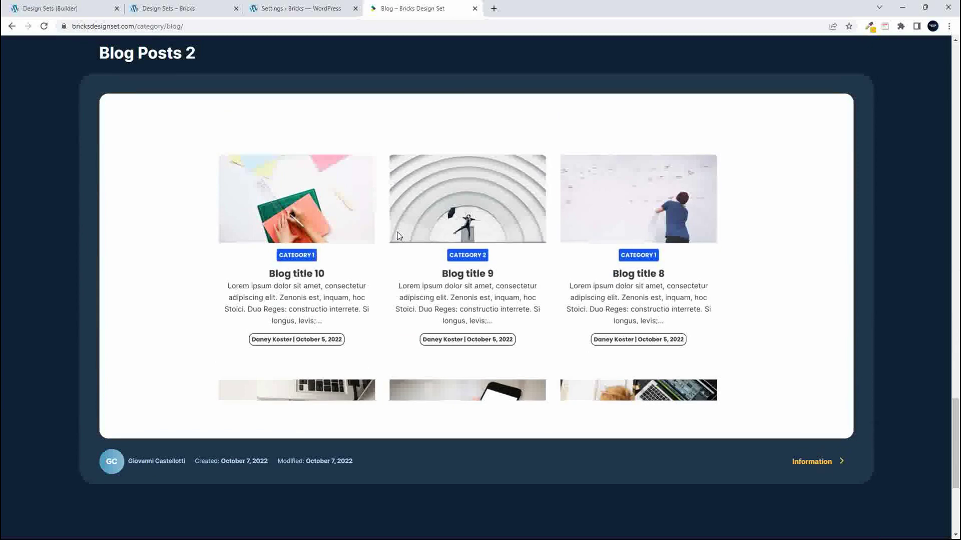
click(71, 8)
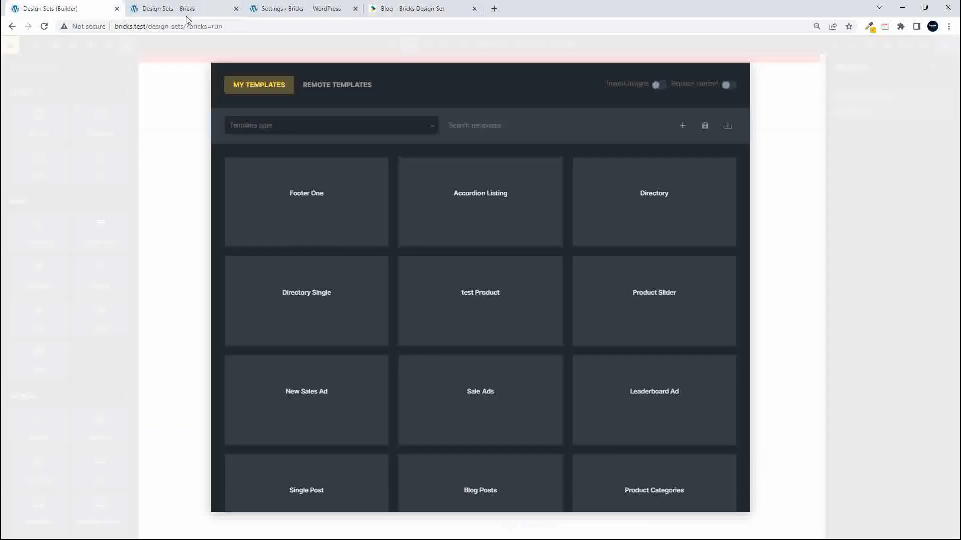
Step: Search remote templates for 'blo' and insert Blog Posts 2 below Services, importing its theme styles
click(347, 86)
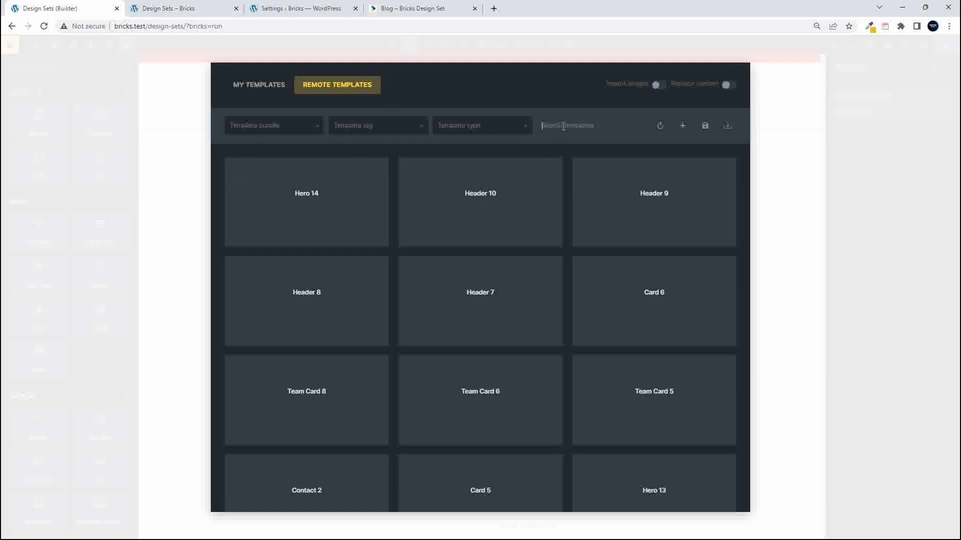
text(blog)
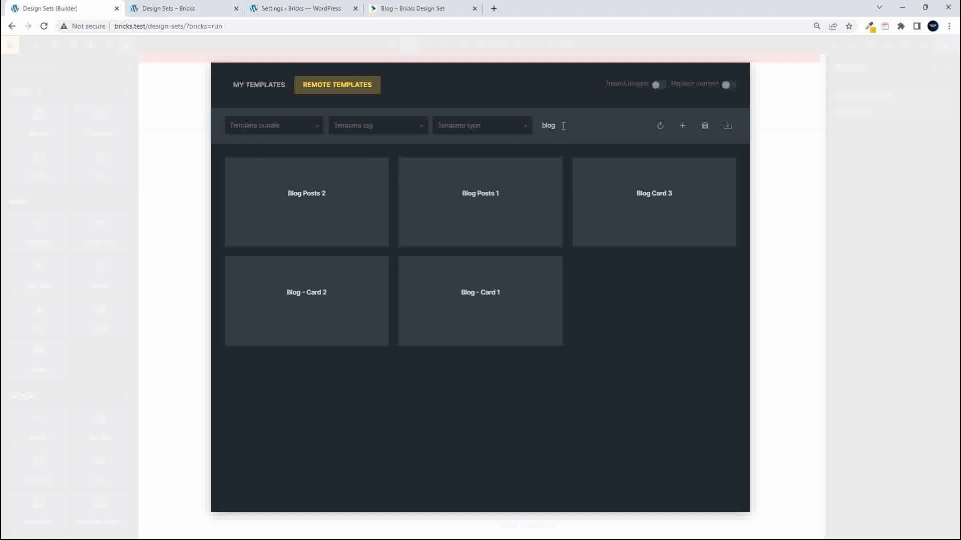
mouse_move(315, 189)
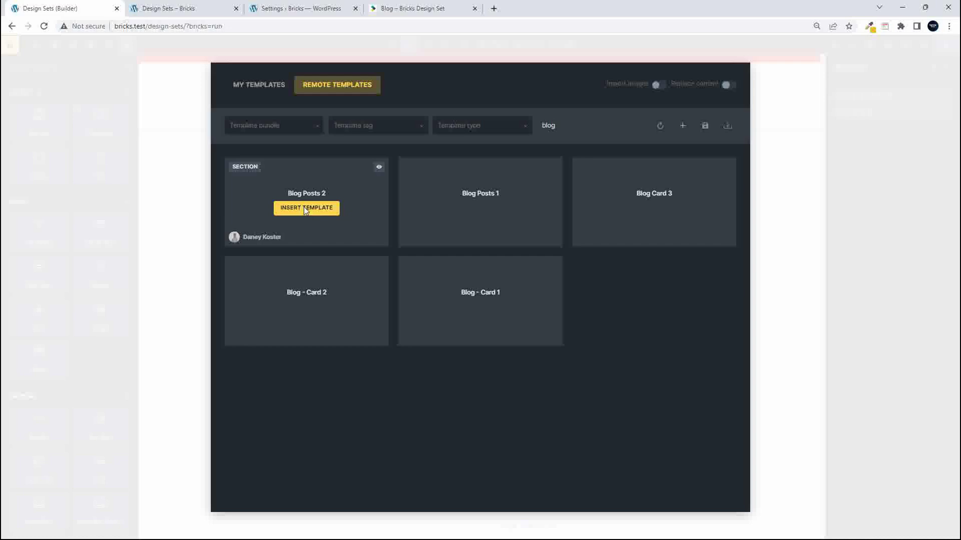
click(305, 210)
click(515, 182)
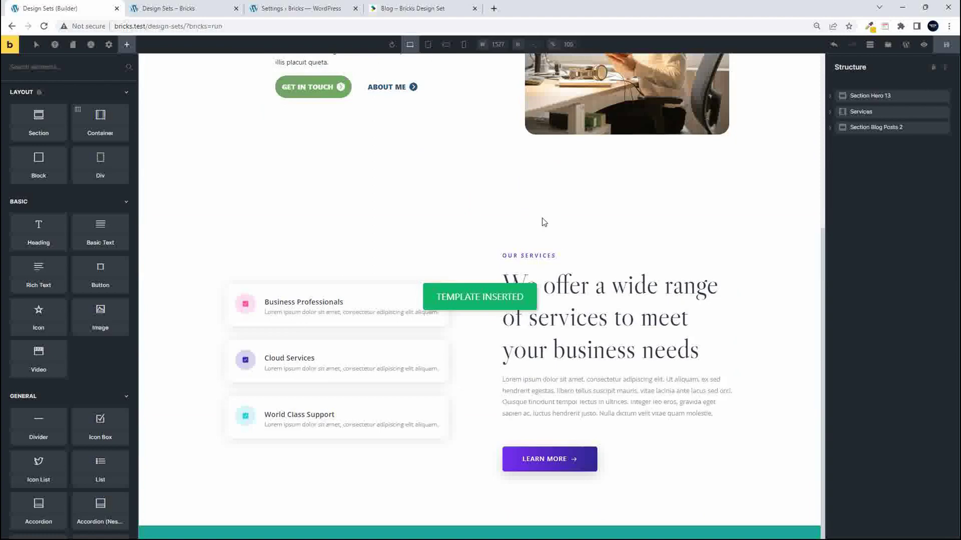
Step: Expand Blog Posts 2 and its Container in Structure and select the Posts element
click(857, 128)
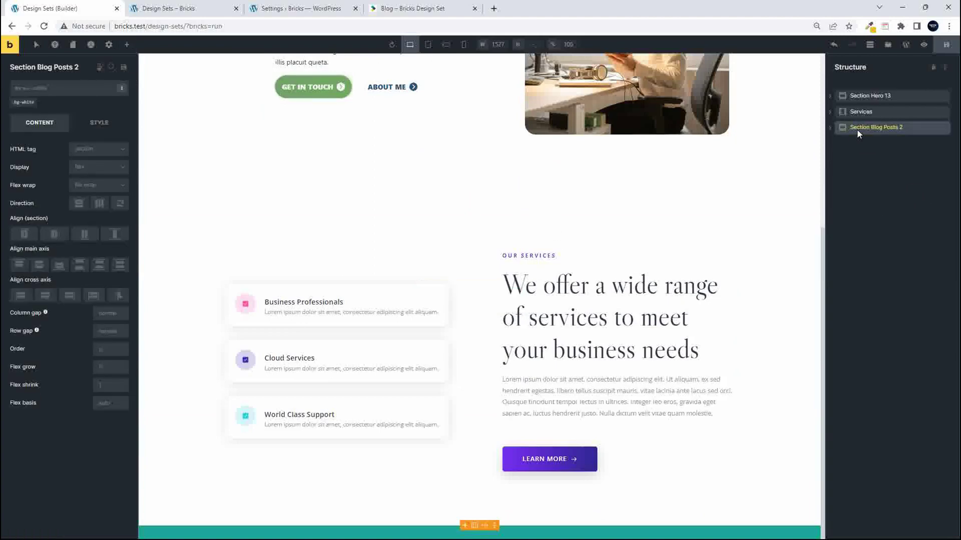
click(830, 128)
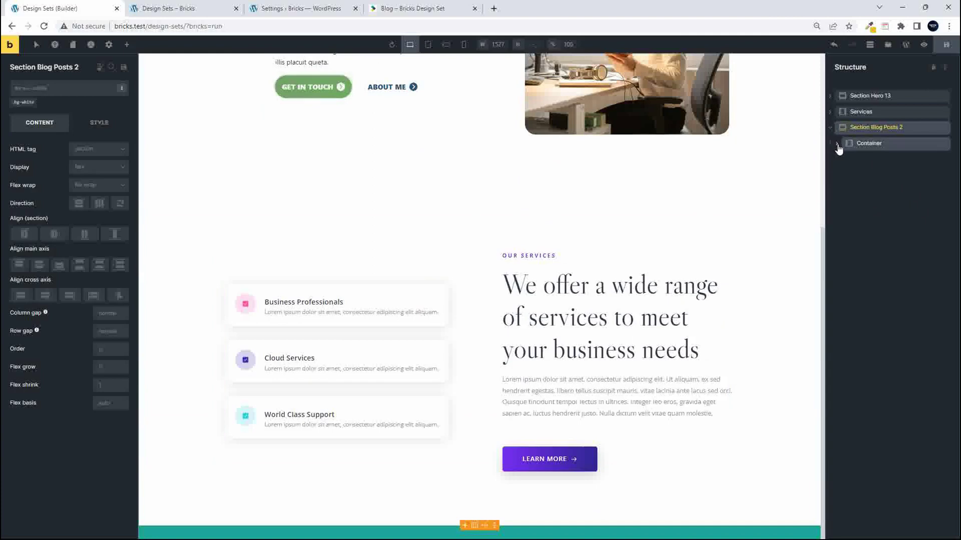
click(836, 143)
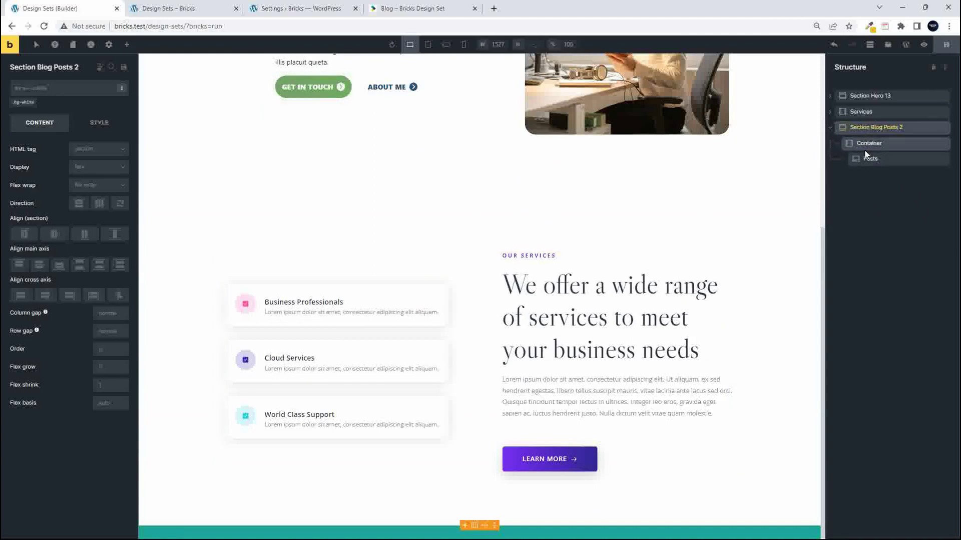
click(868, 145)
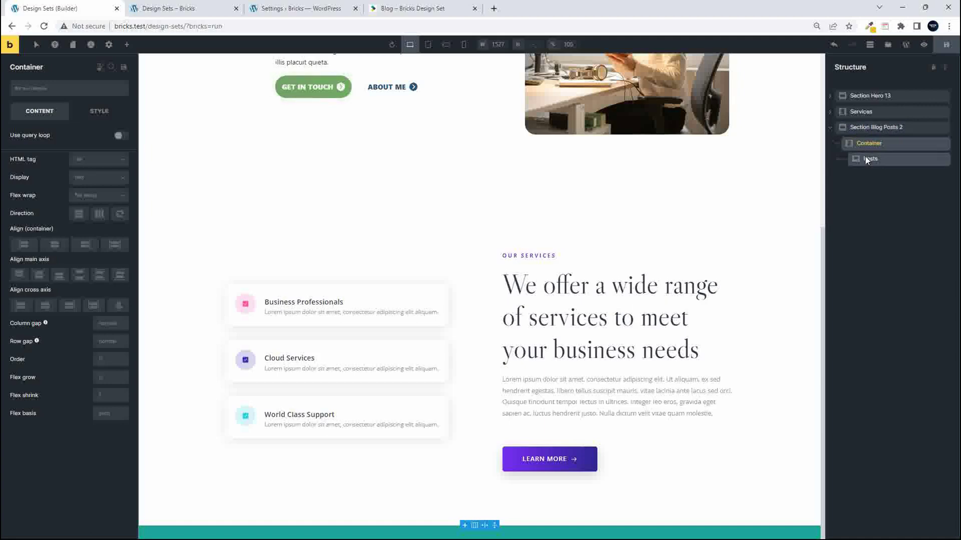
click(870, 159)
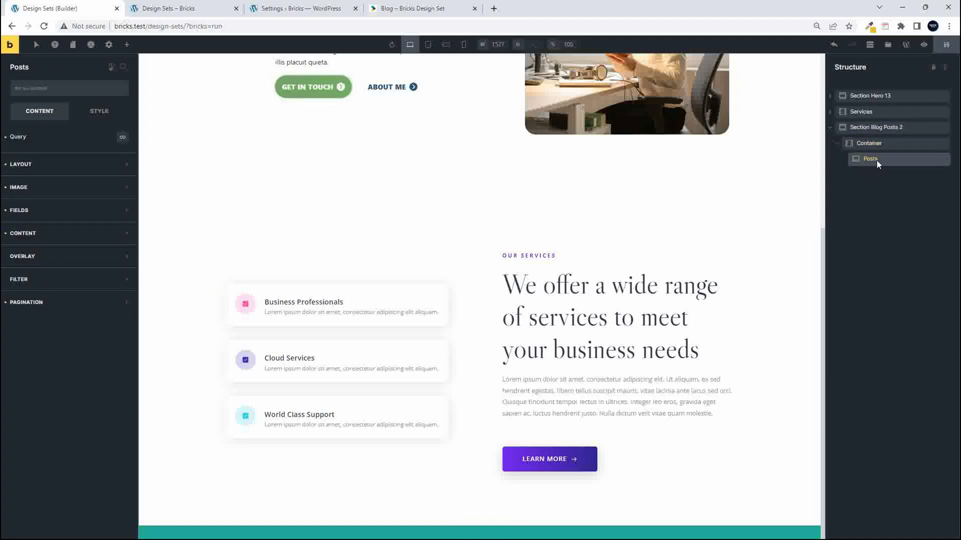
Step: Change the Posts element's query post type from example-post to Posts, then review the real-post grid
click(123, 138)
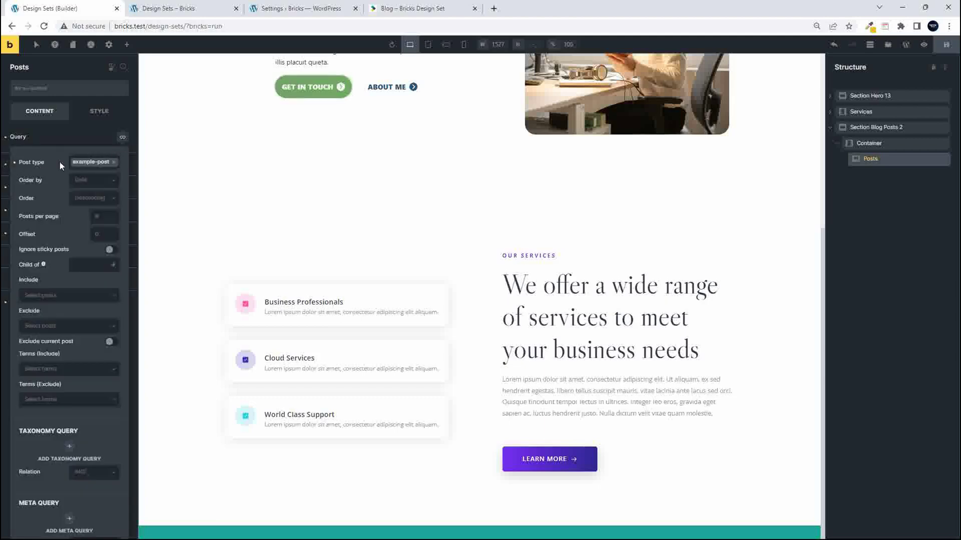
click(114, 167)
click(87, 168)
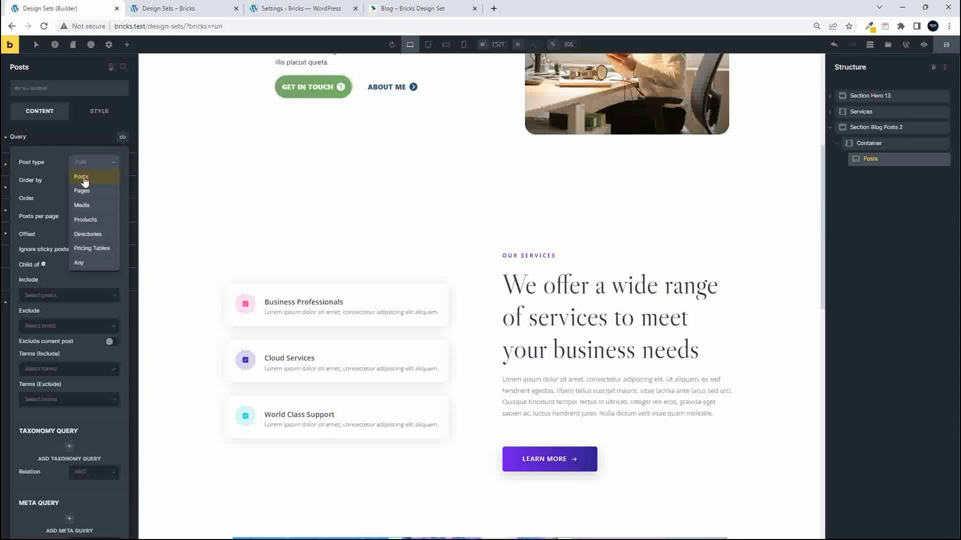
click(82, 177)
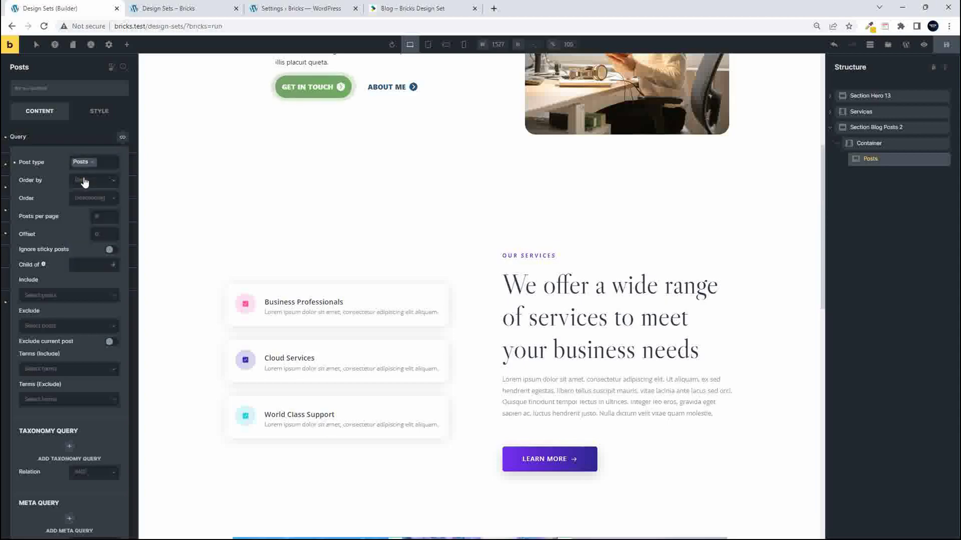
click(123, 138)
scroll(546, 313, down, 9)
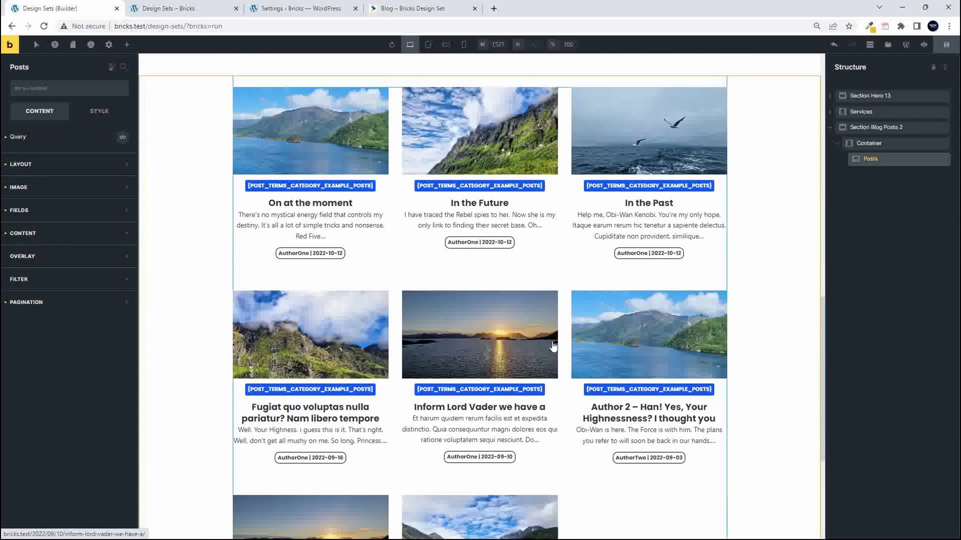
scroll(450, 253, down, 4)
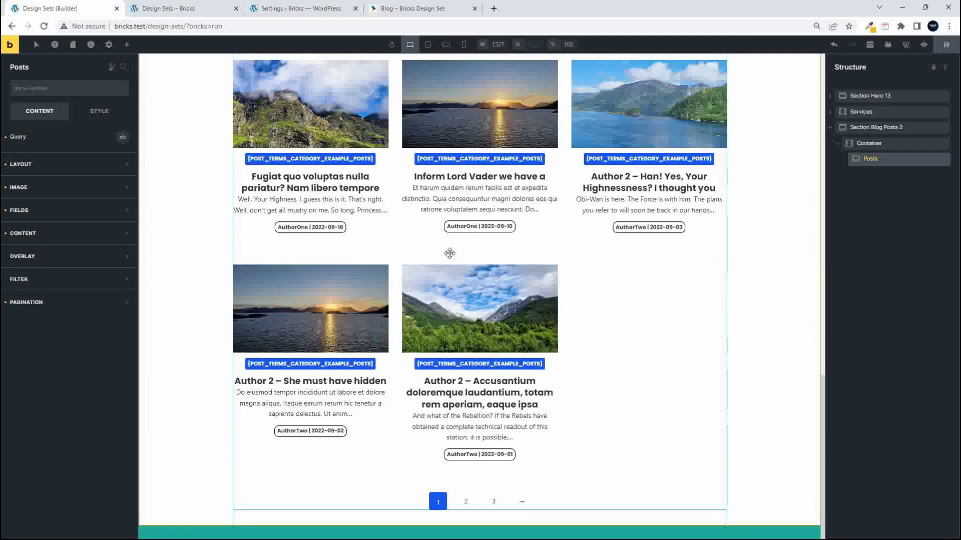
scroll(449, 252, up, 5)
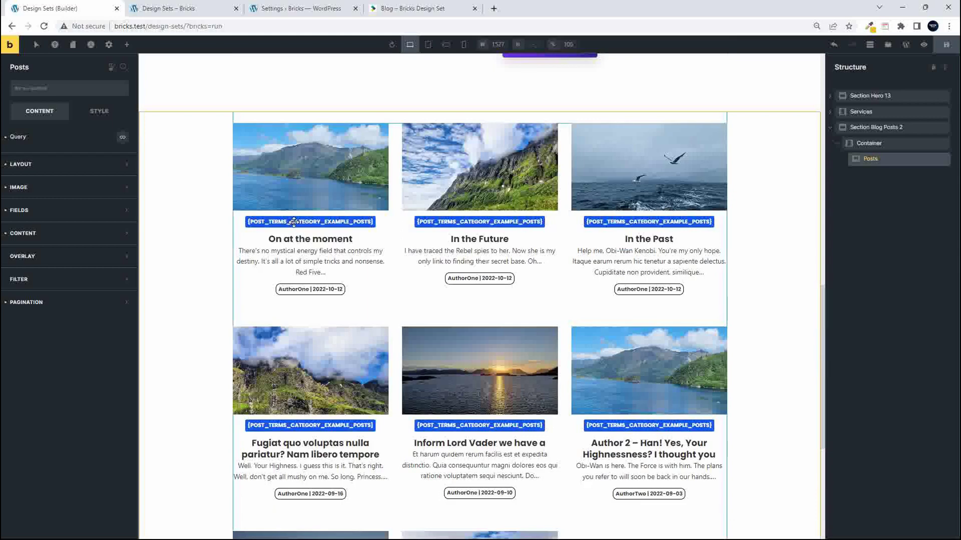
Step: Replace the category field's example tag with the post's dynamic Categories data ({post_terms_category})
click(67, 215)
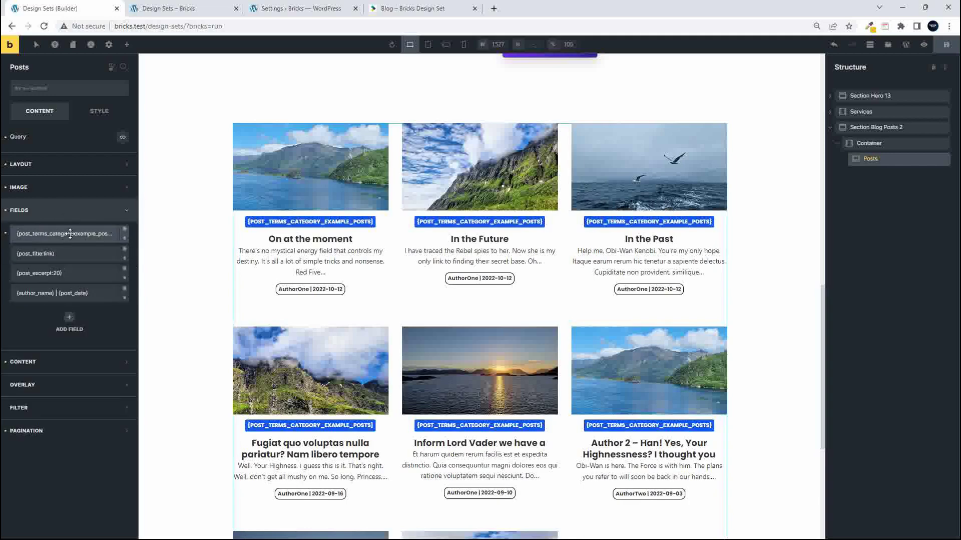
click(70, 233)
click(71, 233)
click(69, 233)
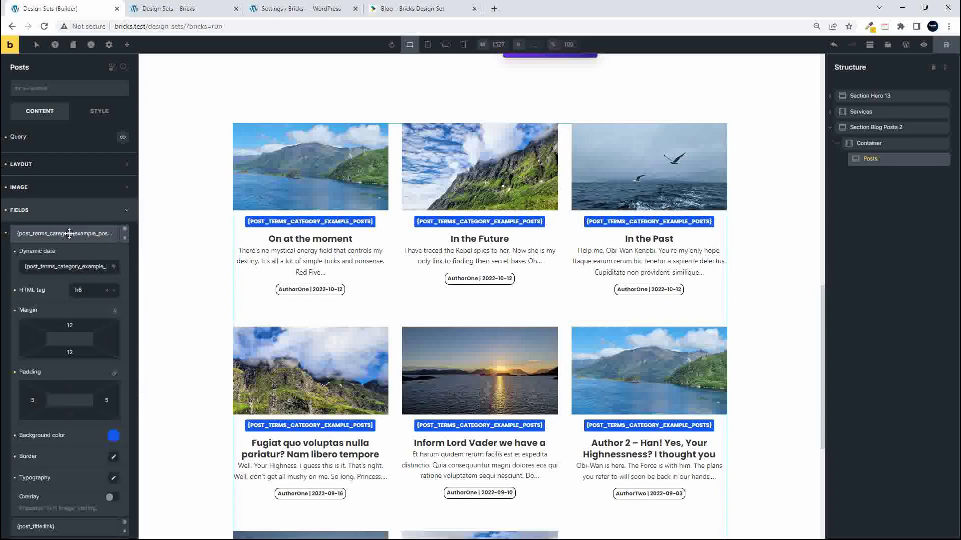
triple_click(91, 266)
key(BackSpace)
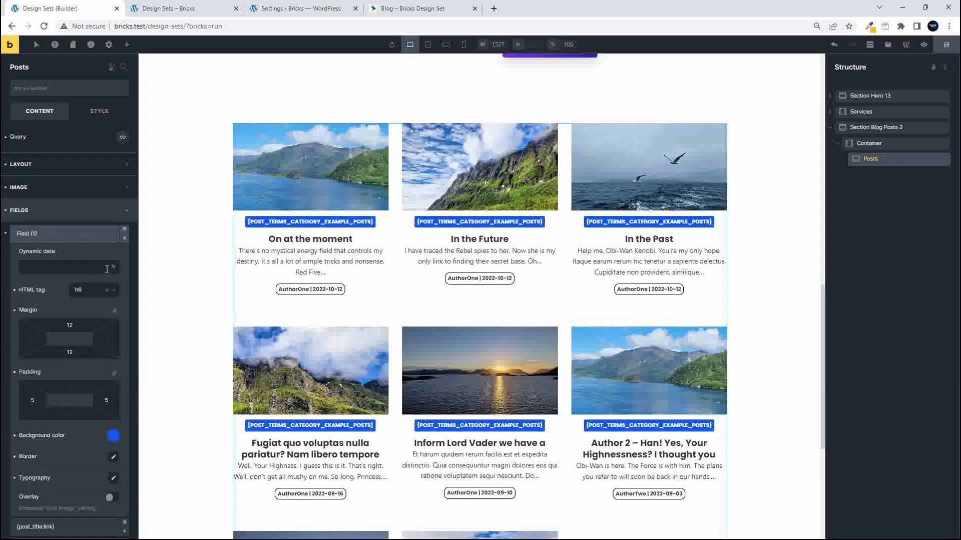
click(114, 267)
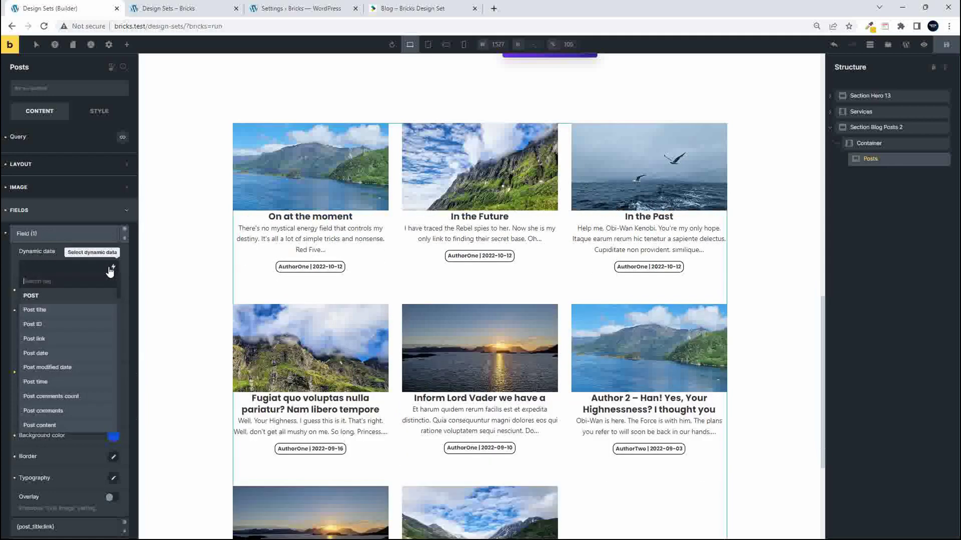
text(cat)
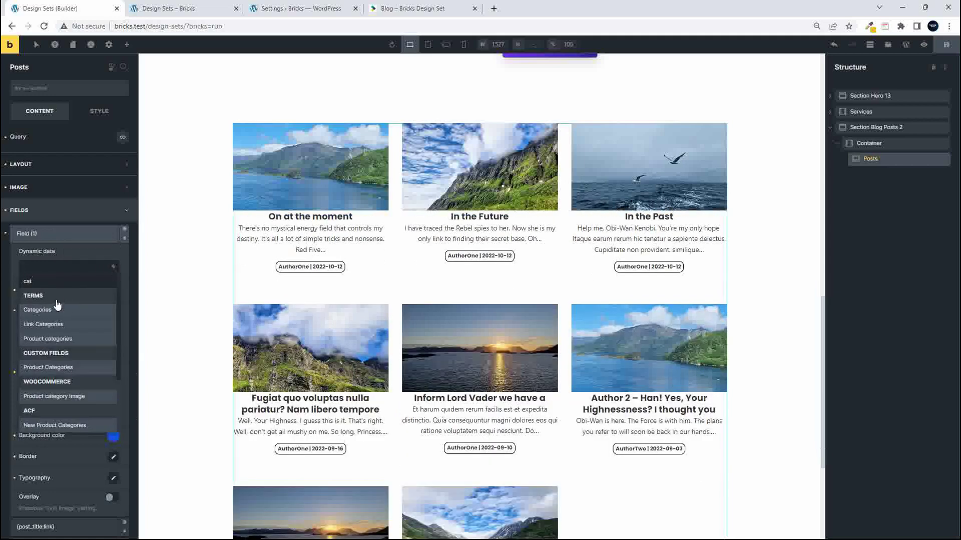
click(39, 311)
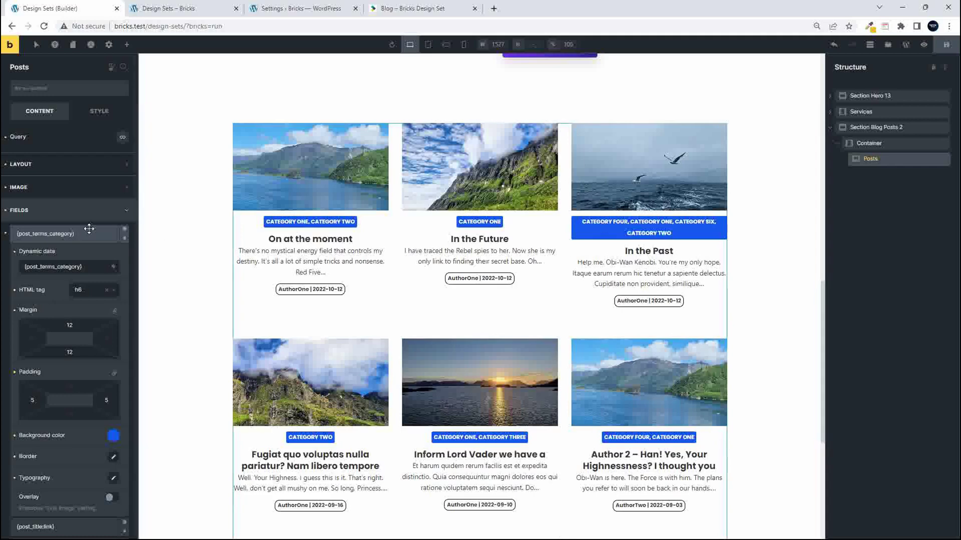
click(127, 214)
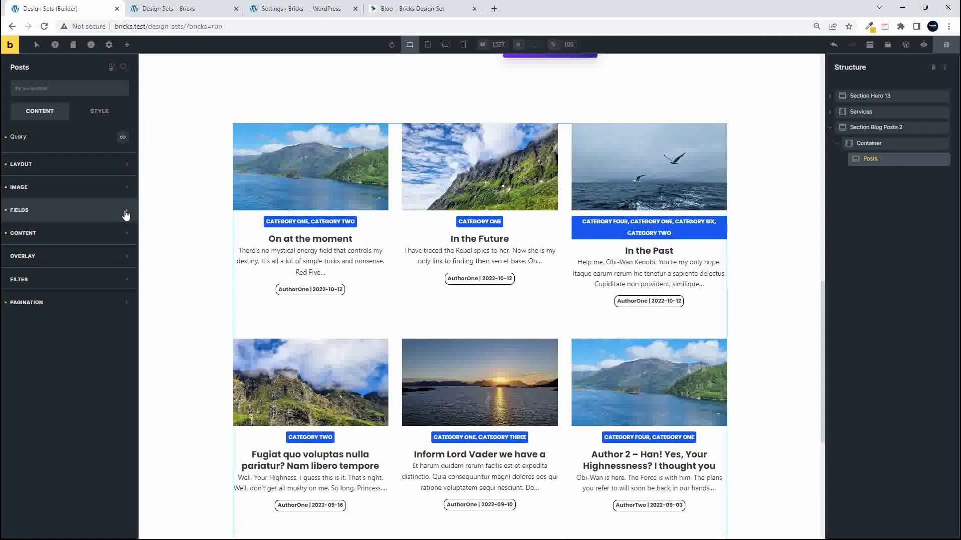
Step: Reorder the card fields so author and date come first and the category badge comes last
click(83, 213)
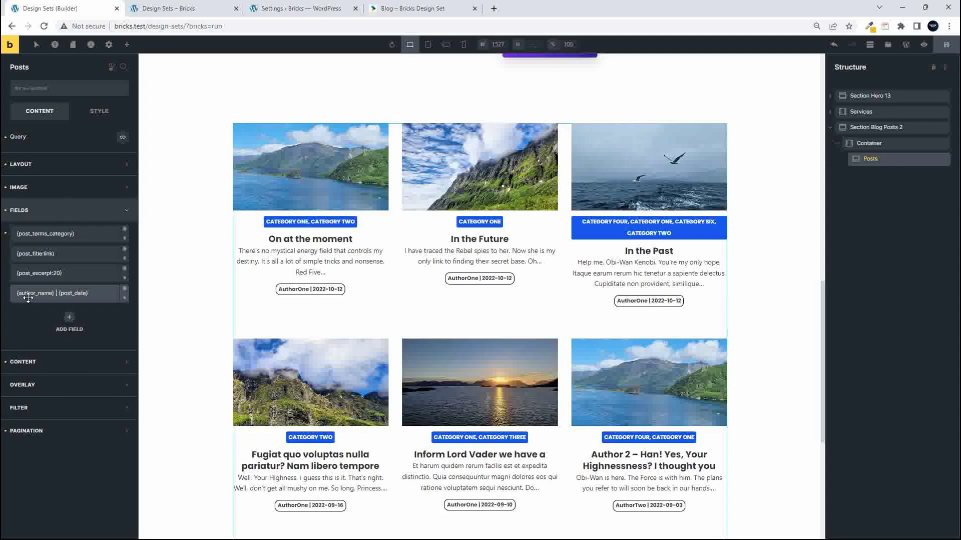
drag(31, 296, 40, 233)
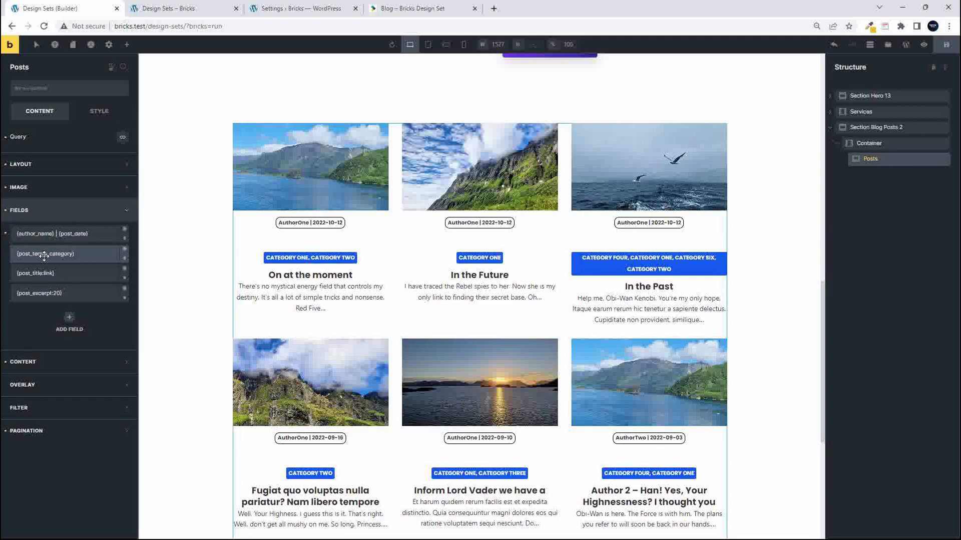
drag(46, 254, 50, 295)
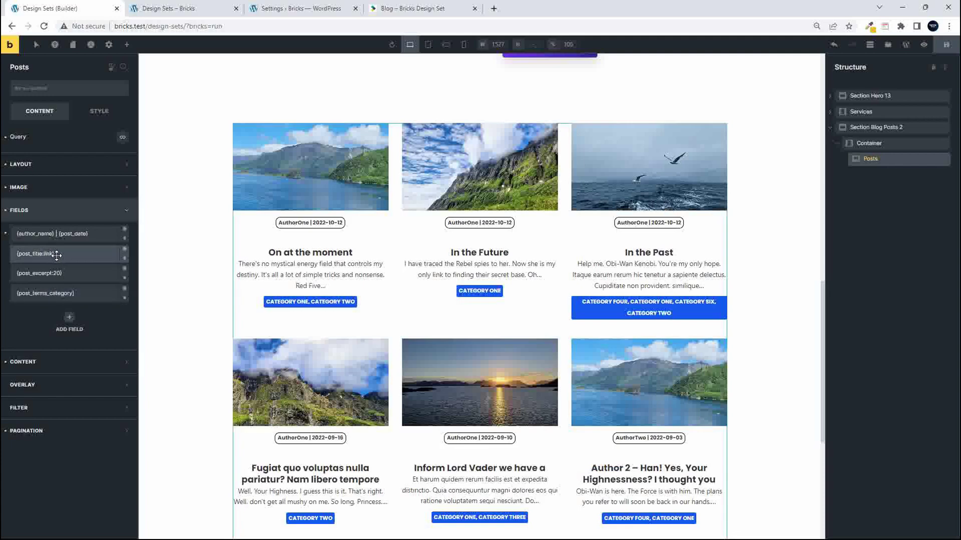
click(55, 254)
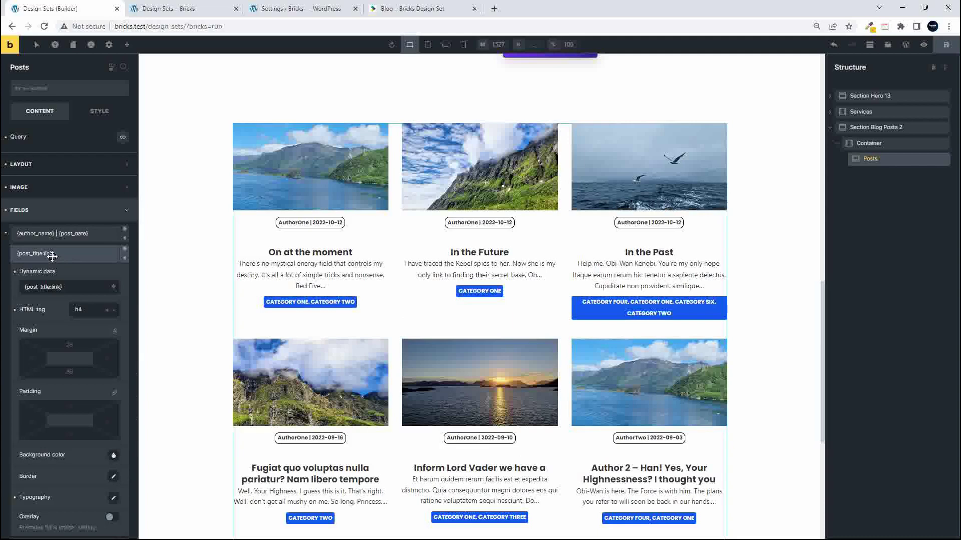
click(52, 254)
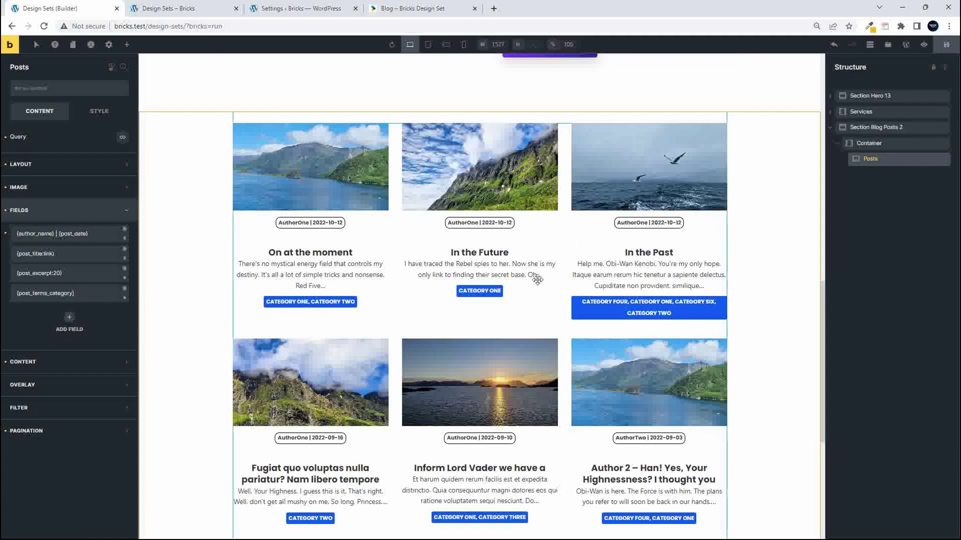
scroll(533, 275, up, 10)
Step: Save the page and reload the live Design Sets page to show the changes
click(947, 46)
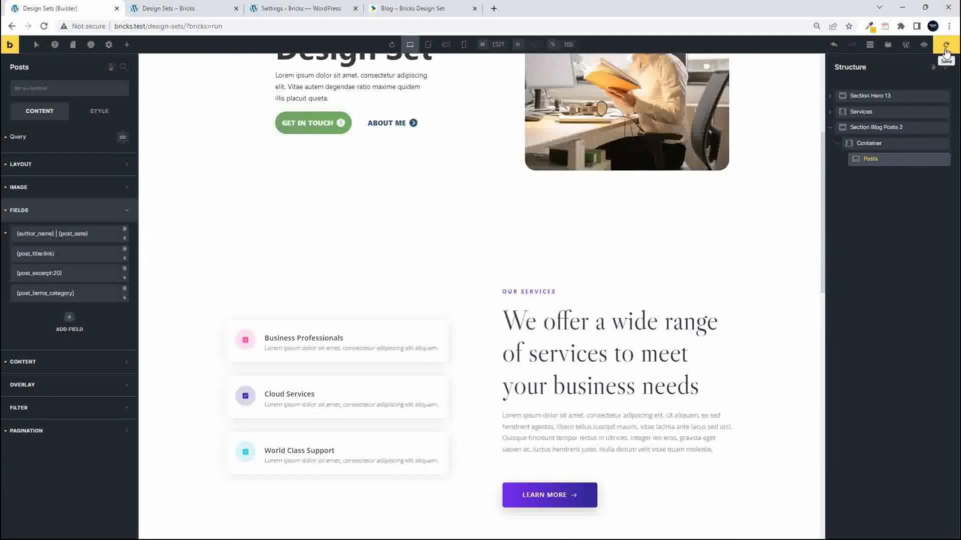
click(193, 9)
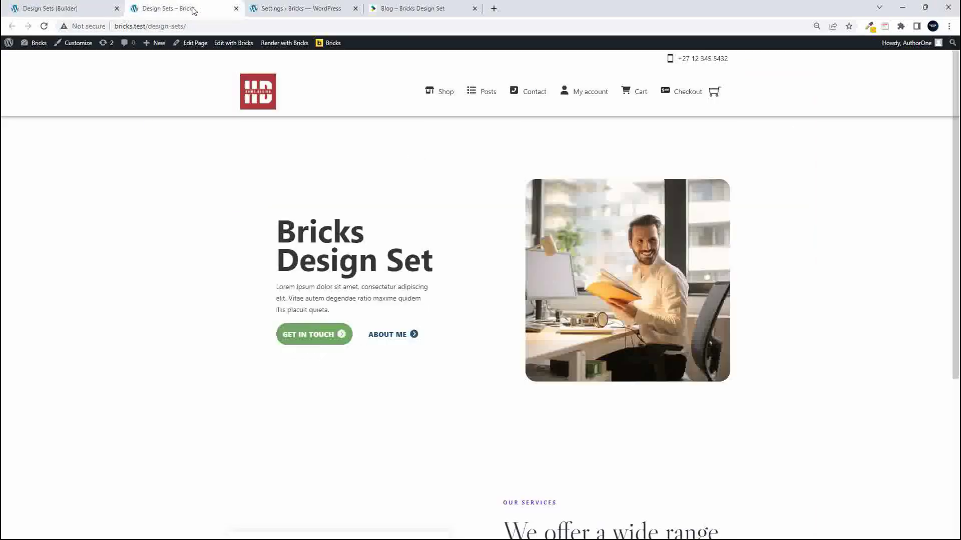
click(44, 26)
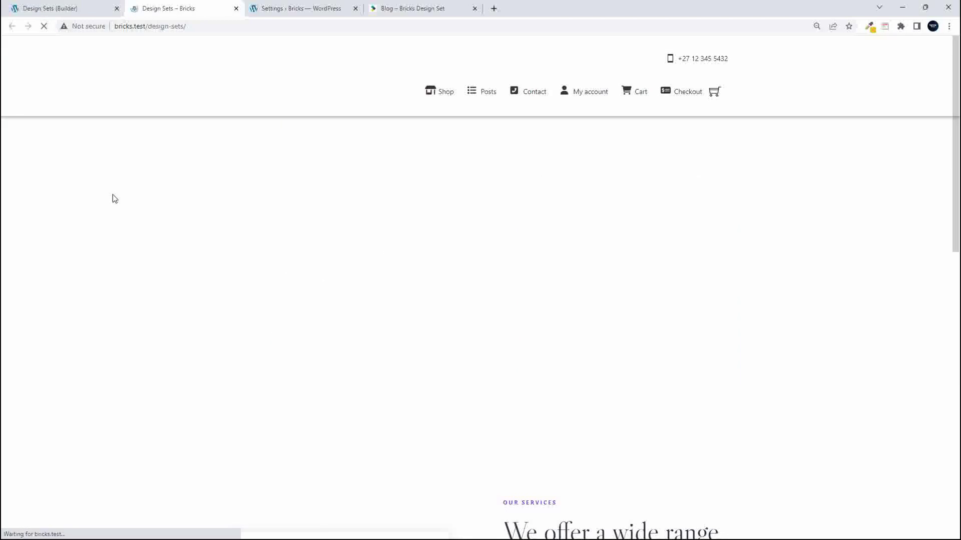
Step: Review the live real-posts grid, then bring up the Bricks Design Set blog page
scroll(589, 296, down, 7)
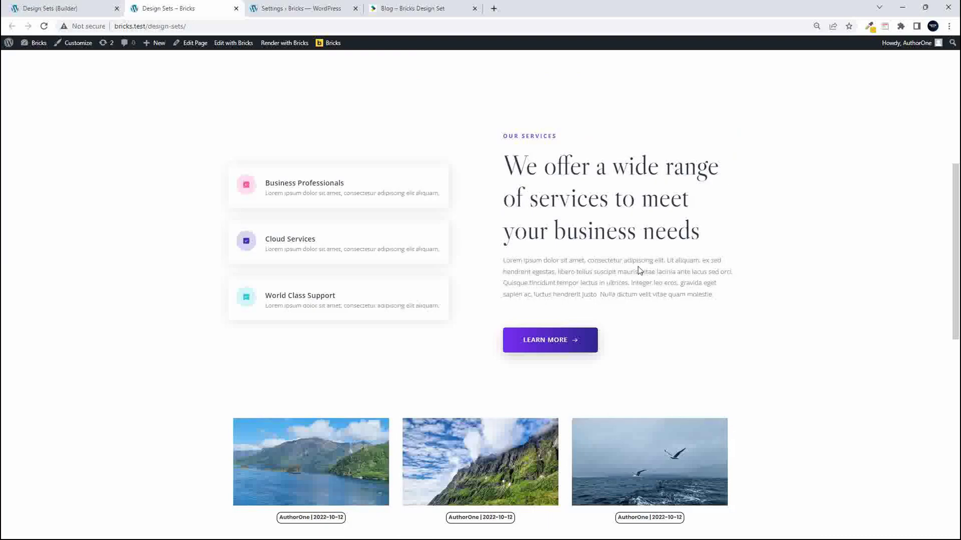
scroll(638, 273, down, 5)
scroll(445, 279, down, 6)
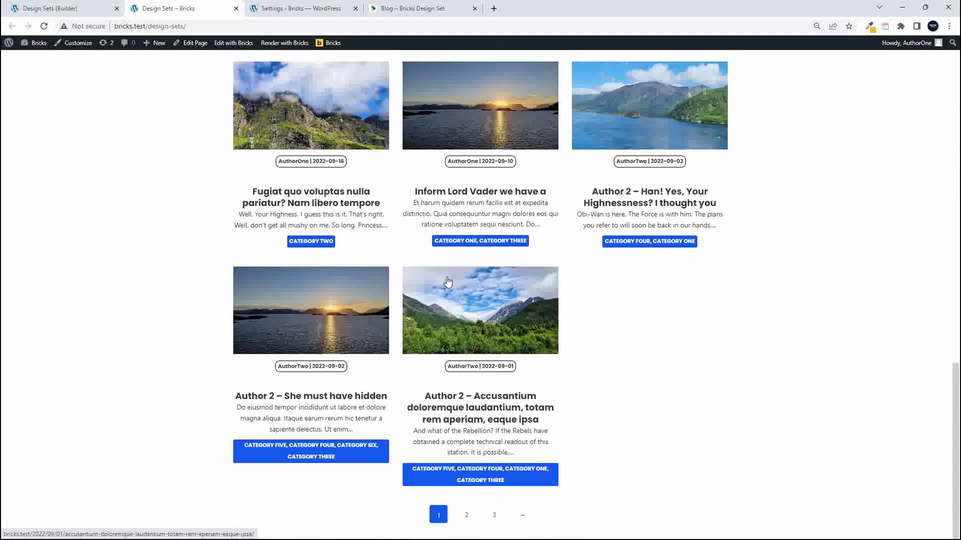
scroll(449, 281, down, 6)
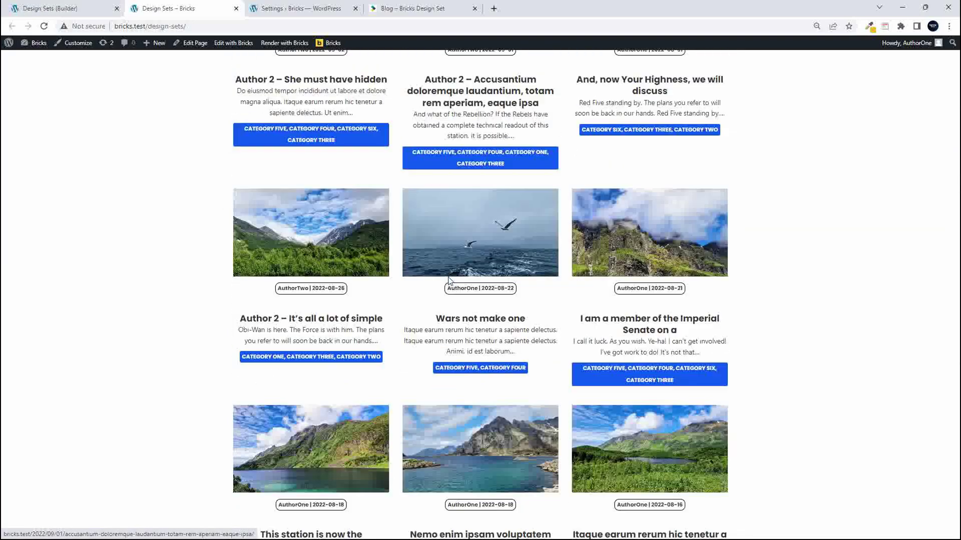
scroll(450, 282, up, 12)
scroll(449, 281, up, 15)
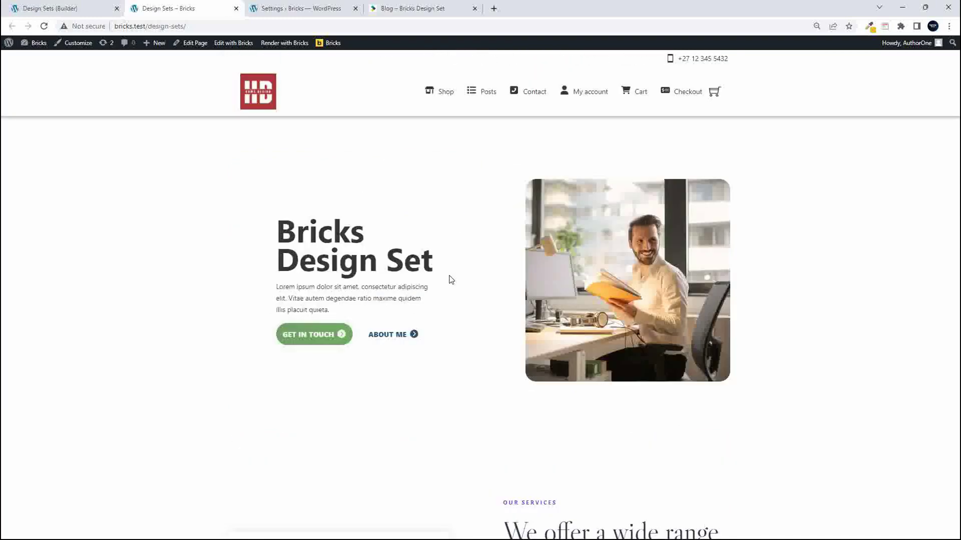
click(426, 6)
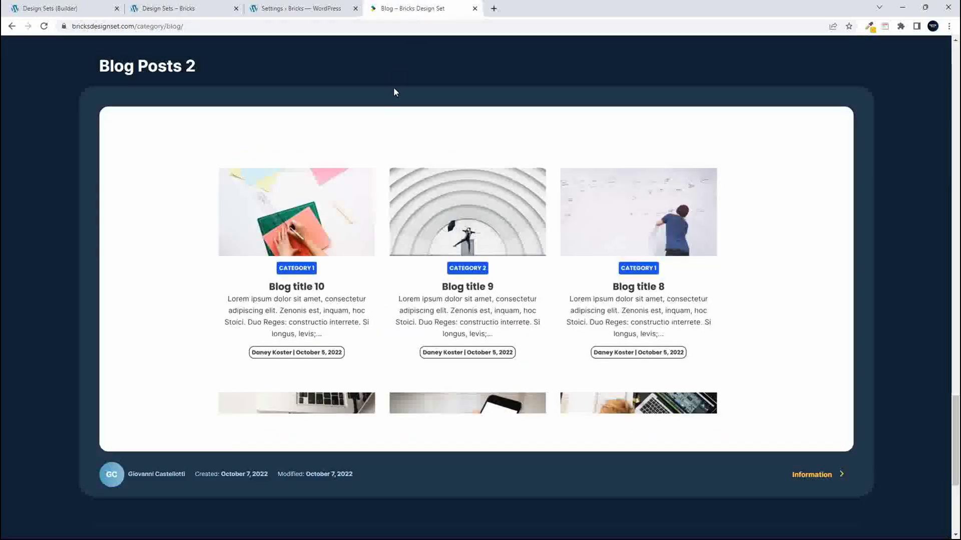
Step: Go to the Complete templates page and open the Lhotse template's live preview
scroll(437, 237, up, 12)
scroll(438, 237, up, 15)
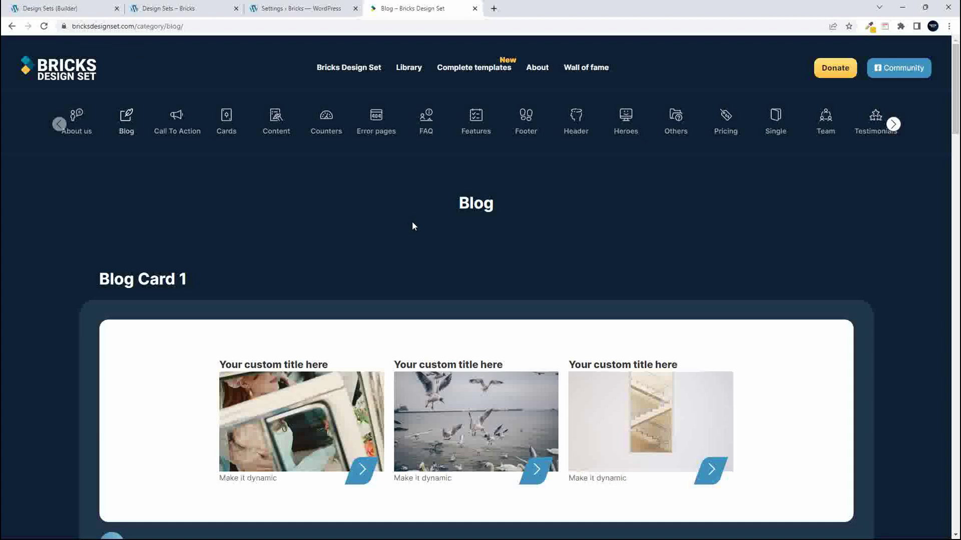
click(473, 70)
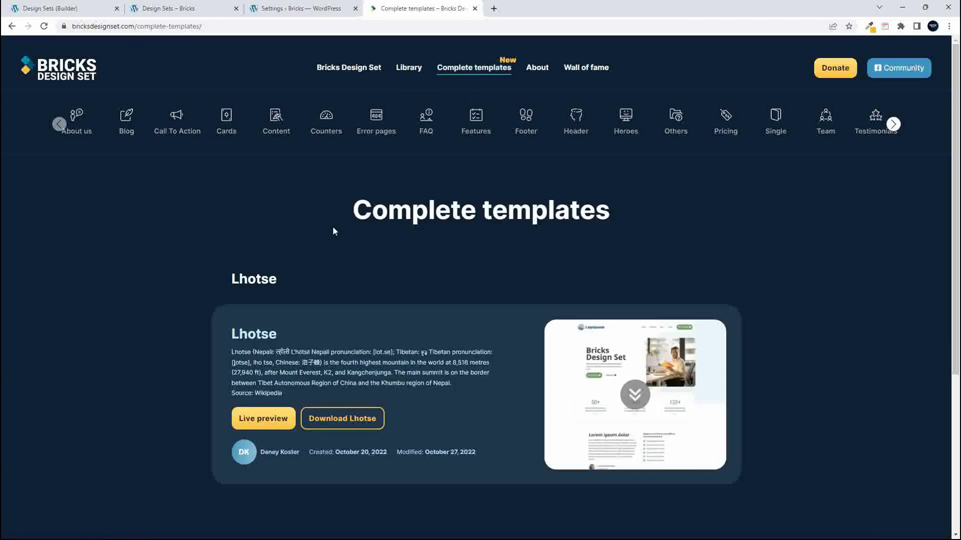
click(277, 424)
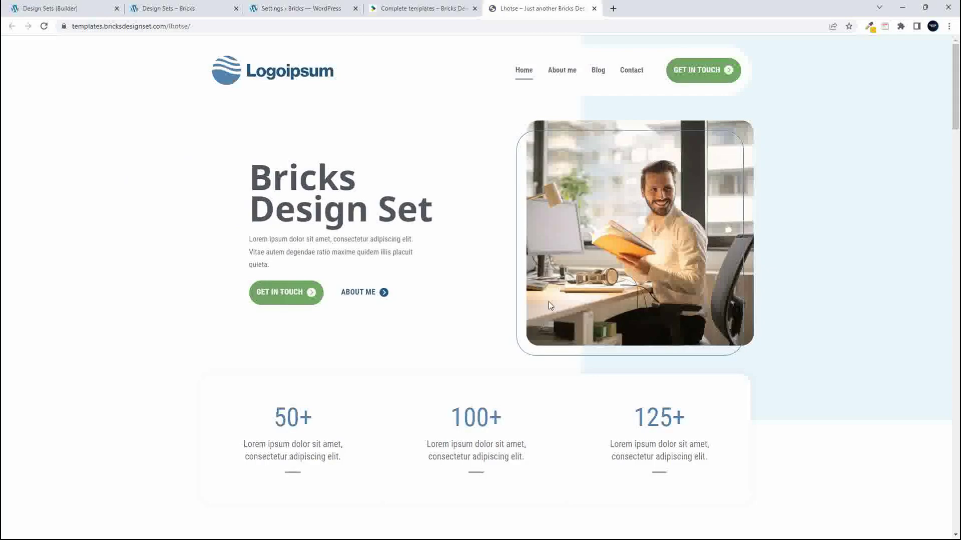
Step: Scroll through the Lhotse live demo, then return to the Complete templates page
scroll(598, 273, down, 4)
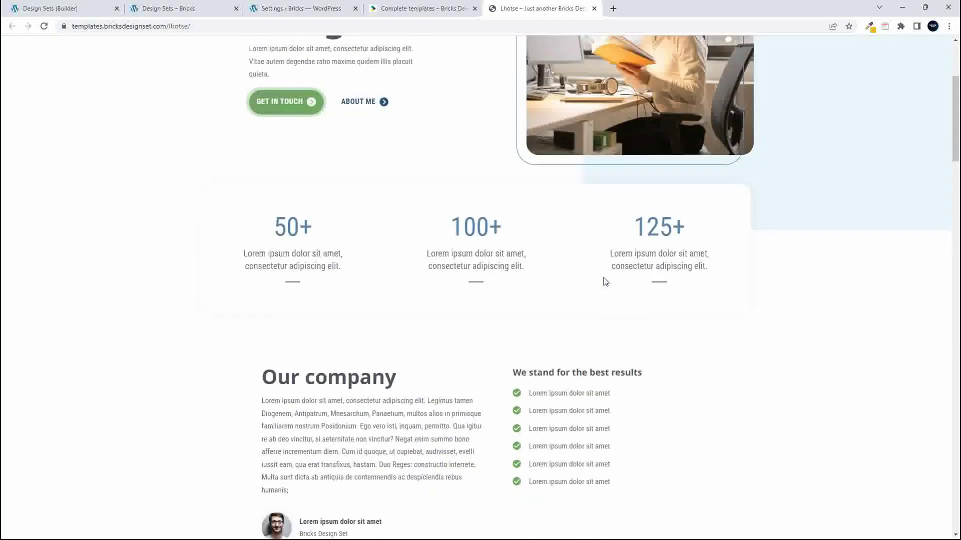
scroll(666, 334, down, 14)
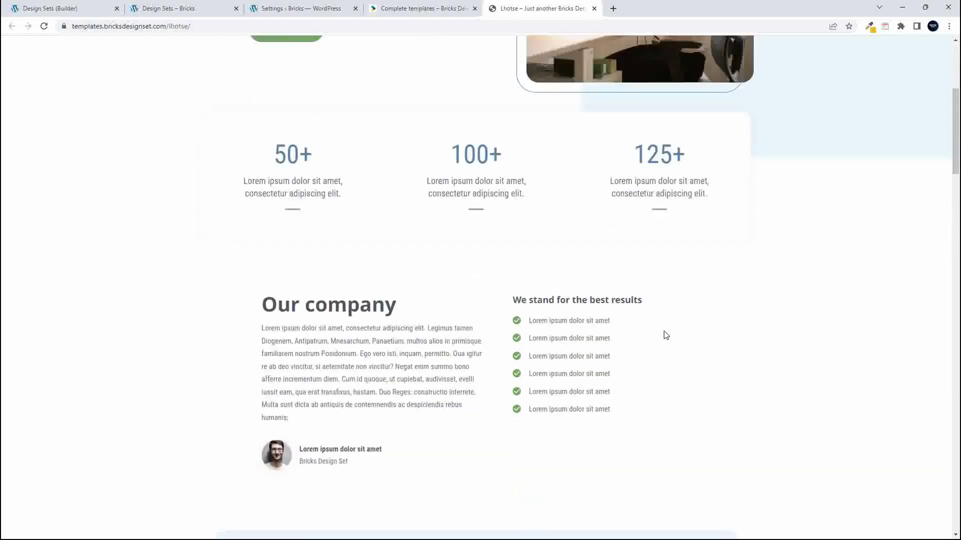
scroll(666, 335, down, 17)
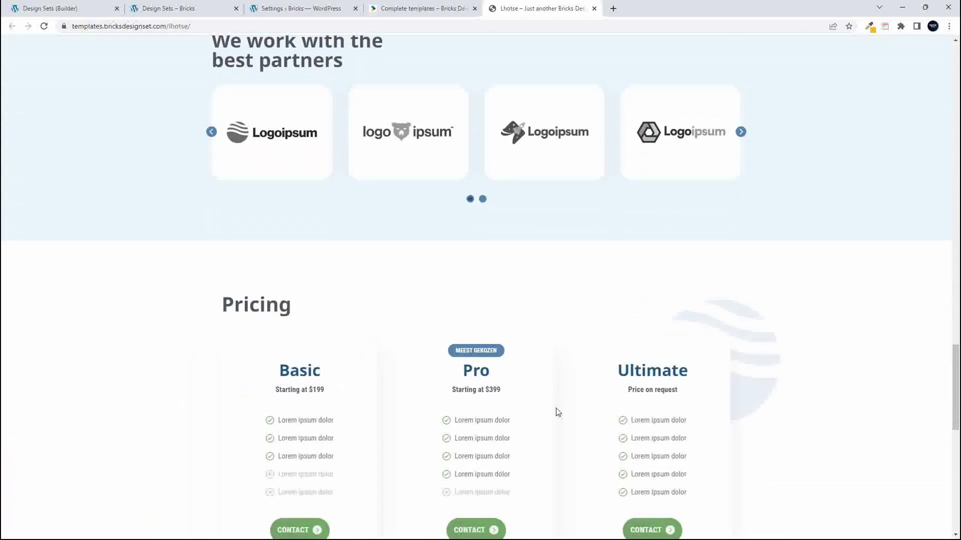
scroll(557, 412, down, 10)
scroll(559, 410, up, 20)
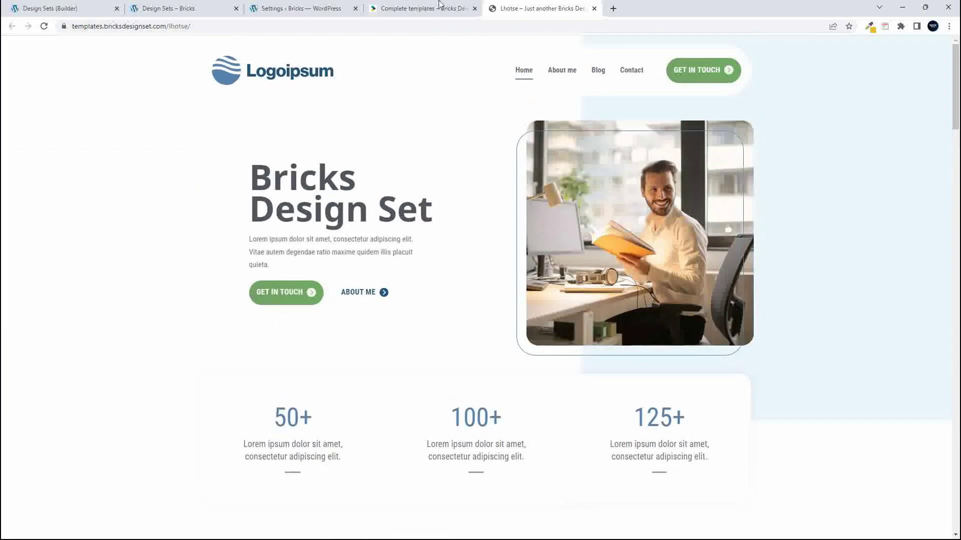
click(415, 8)
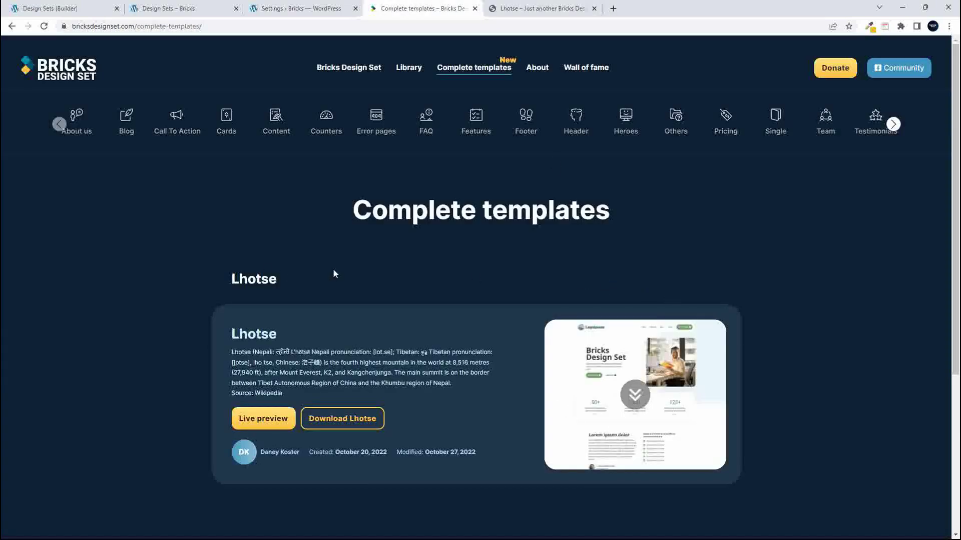
Step: Review the Lhotse download page's how-to steps, then go to the Bricks Design Set homepage
scroll(451, 221, down, 5)
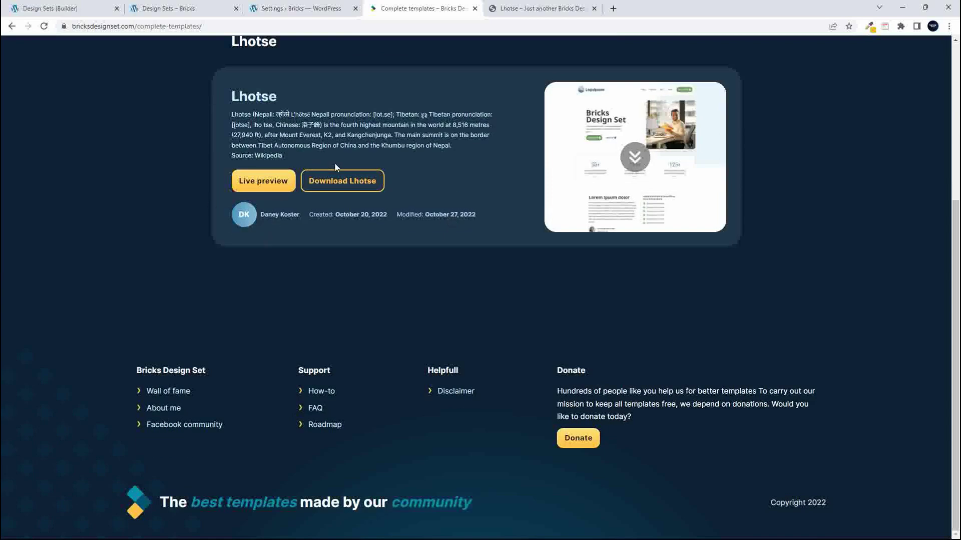
click(337, 183)
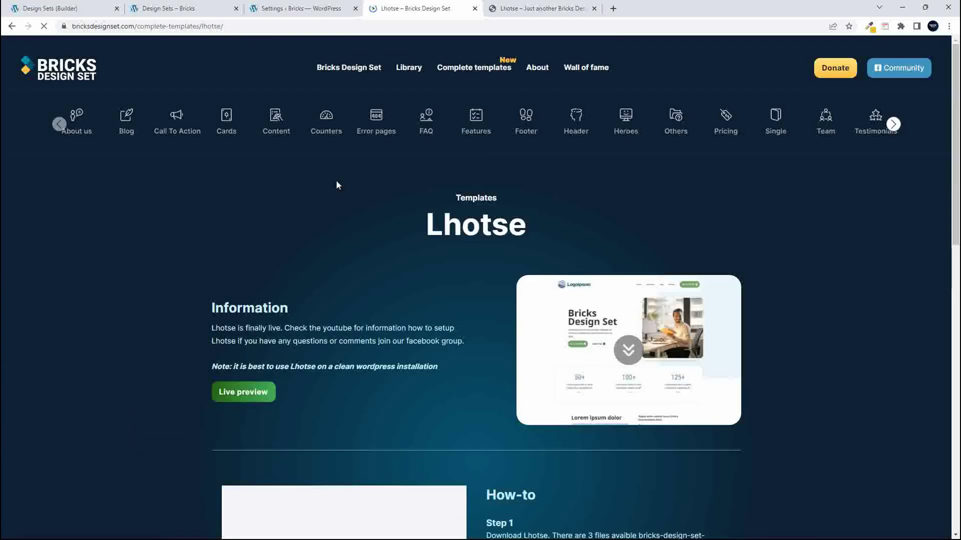
scroll(369, 253, down, 4)
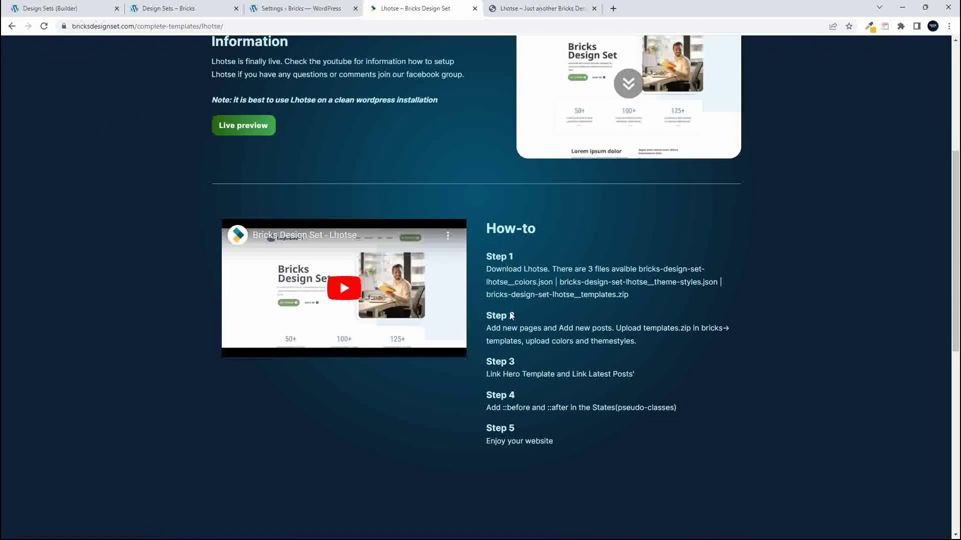
scroll(555, 367, down, 5)
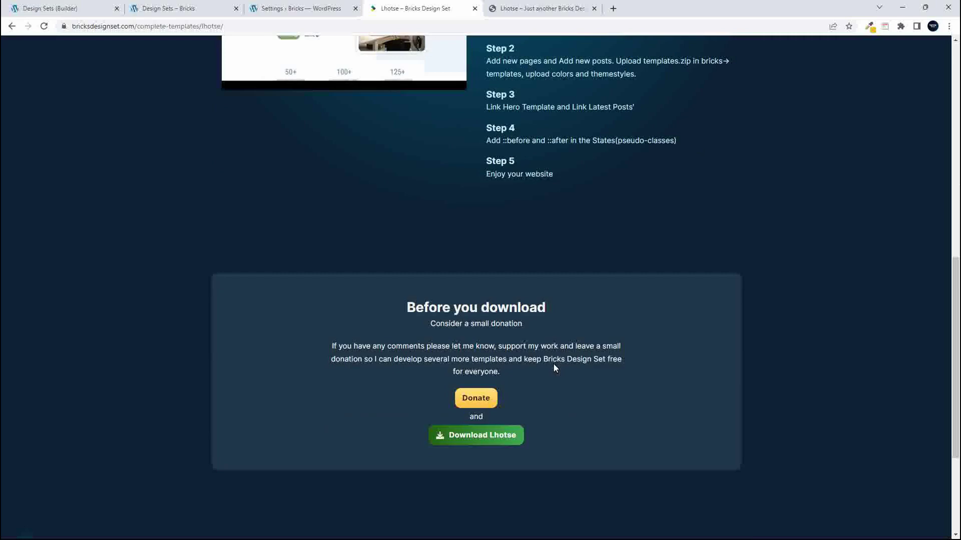
scroll(560, 368, up, 10)
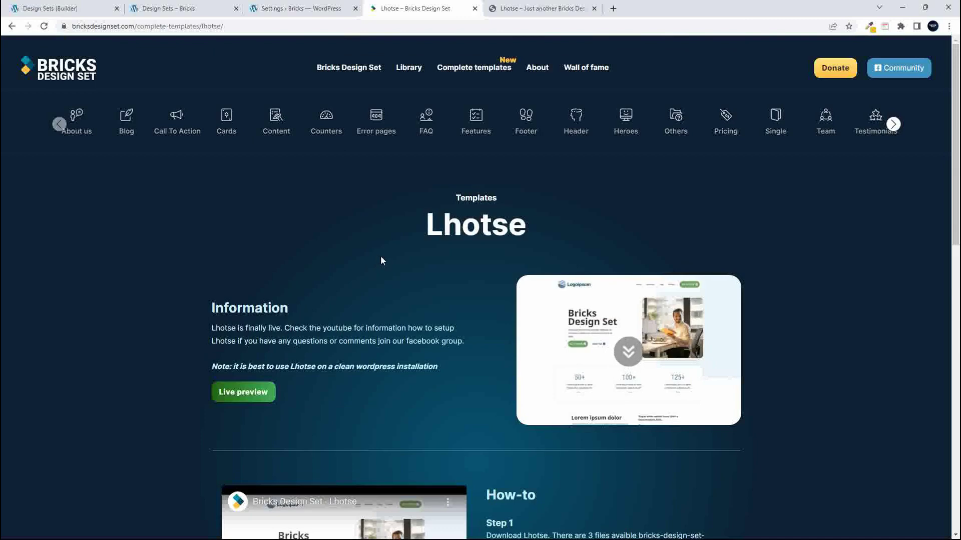
click(331, 71)
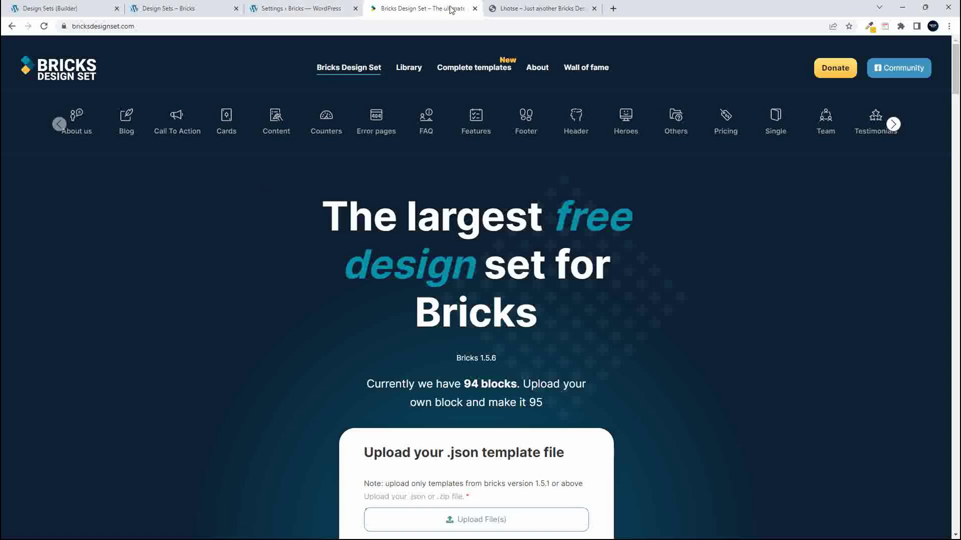
Step: Close the Lhotse live preview tab and return to the Design Sets page in Bricks Builder
click(511, 9)
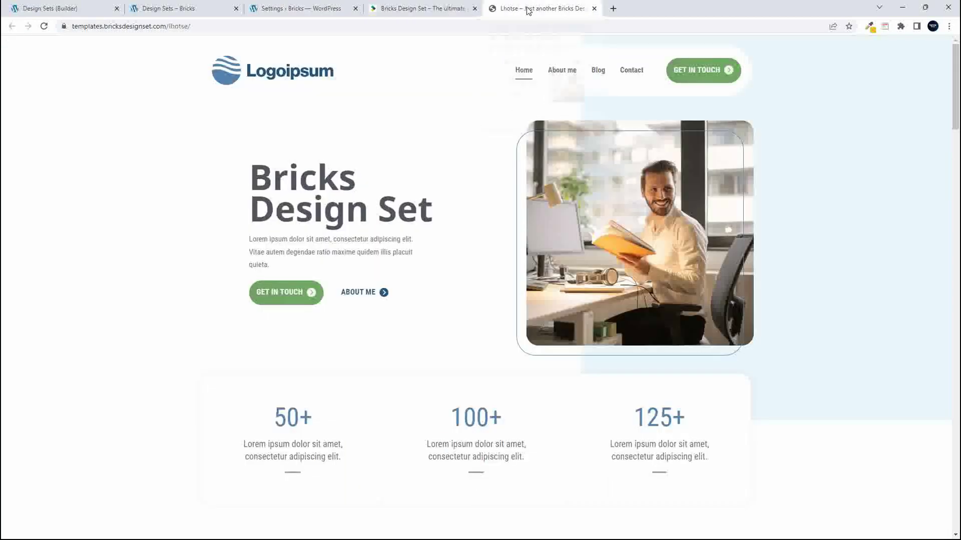
click(595, 9)
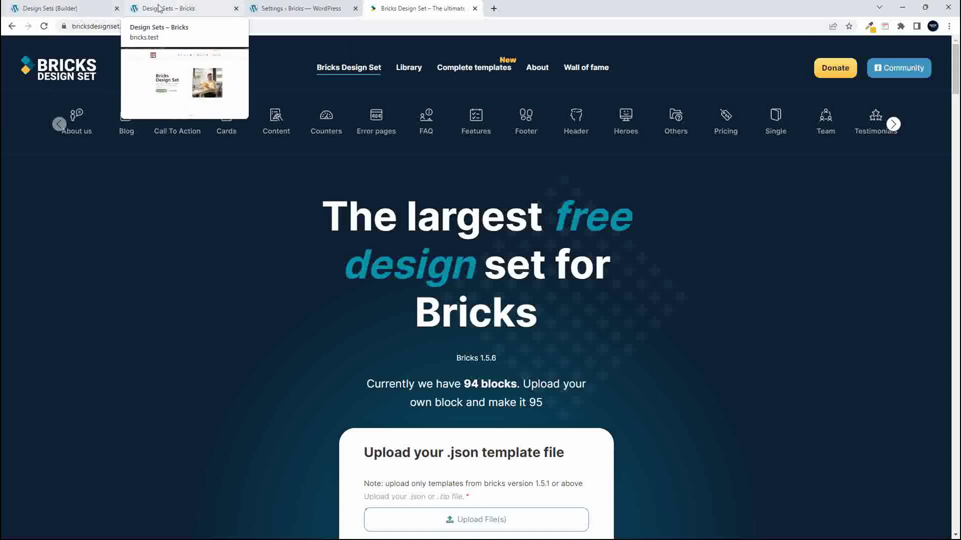
click(81, 9)
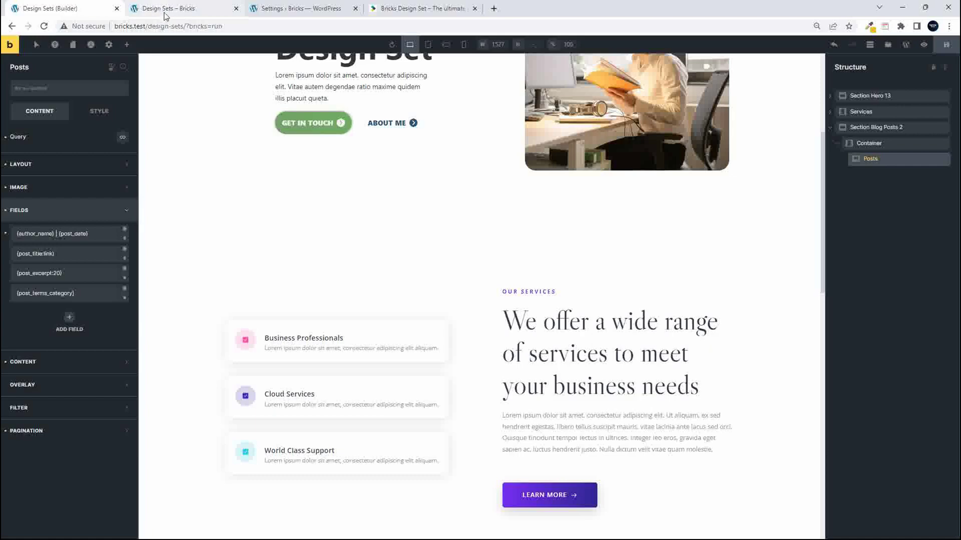
scroll(407, 263, up, 5)
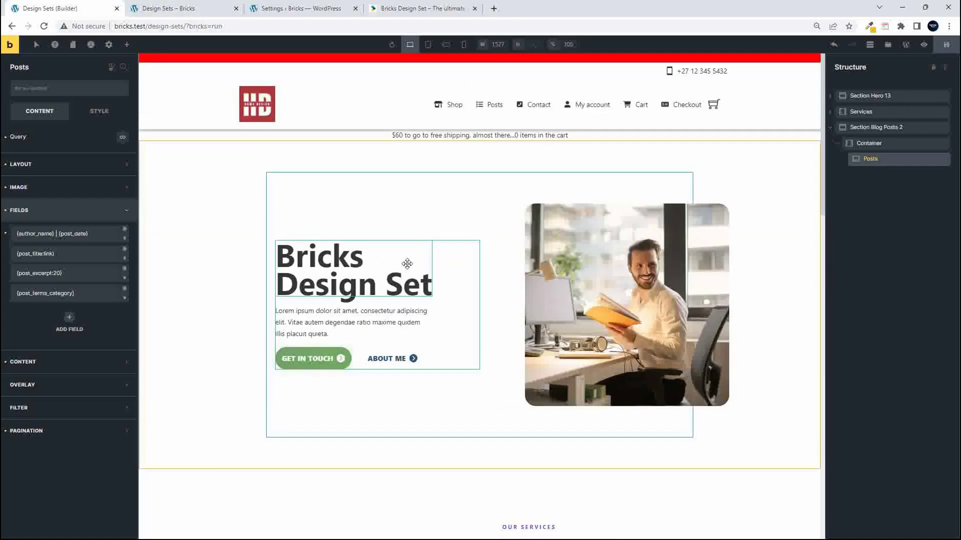